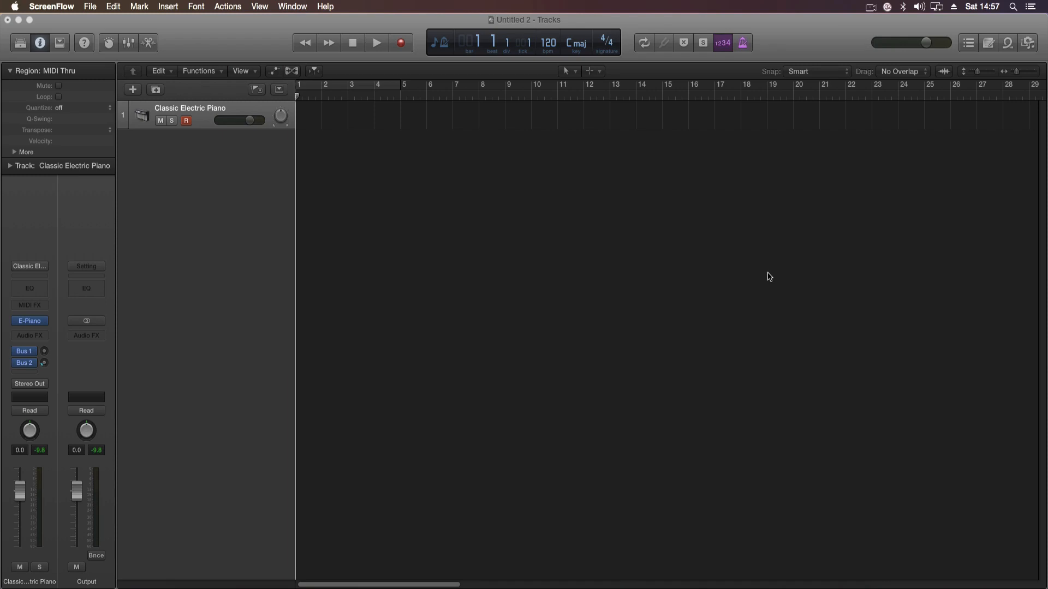
pyautogui.click(528, 351)
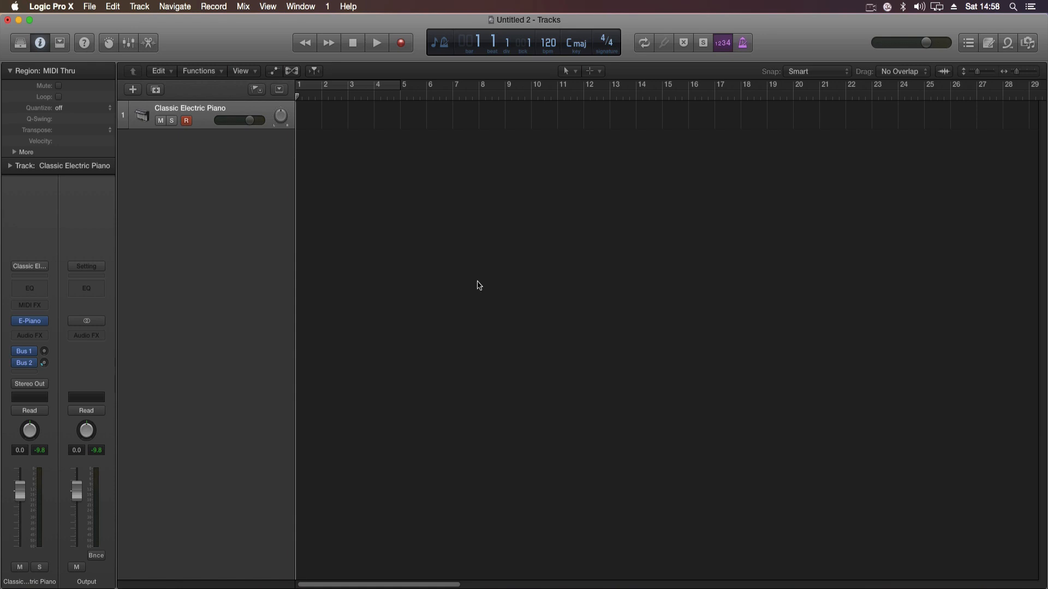
pyautogui.rightClick(478, 285)
pyautogui.click(409, 218)
pyautogui.rightClick(315, 125)
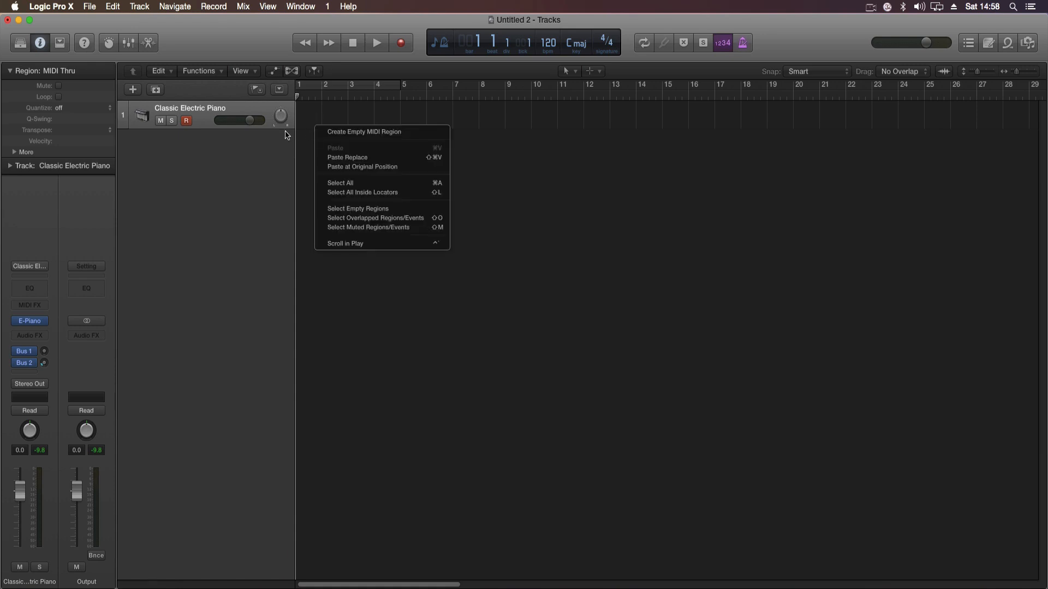
pyautogui.click(314, 118)
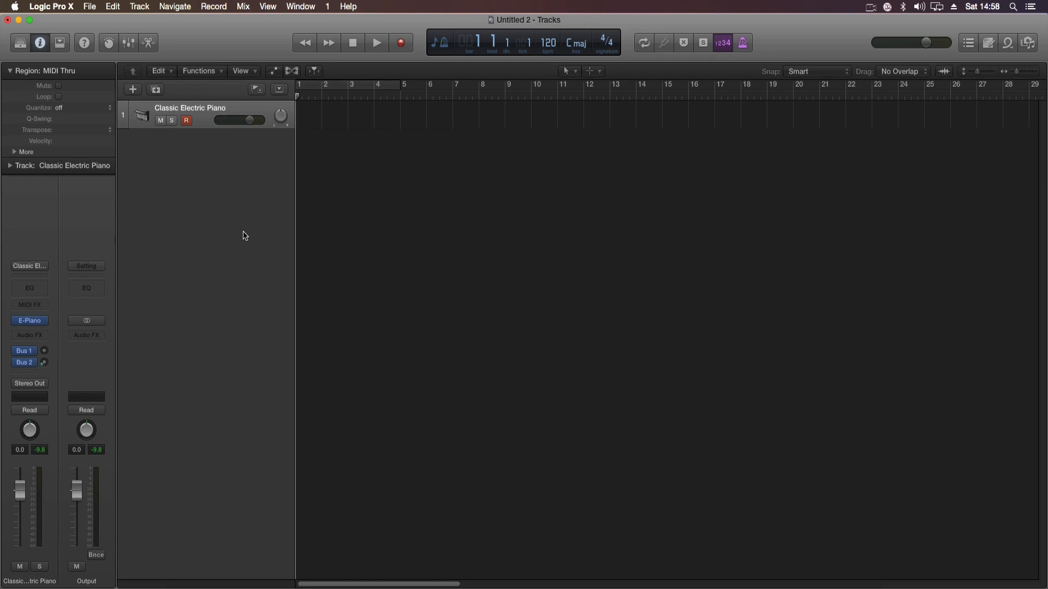
# Replace the track's electric piano with the Ultrabeat drum synth in its Stereo version.
pyautogui.click(46, 321)
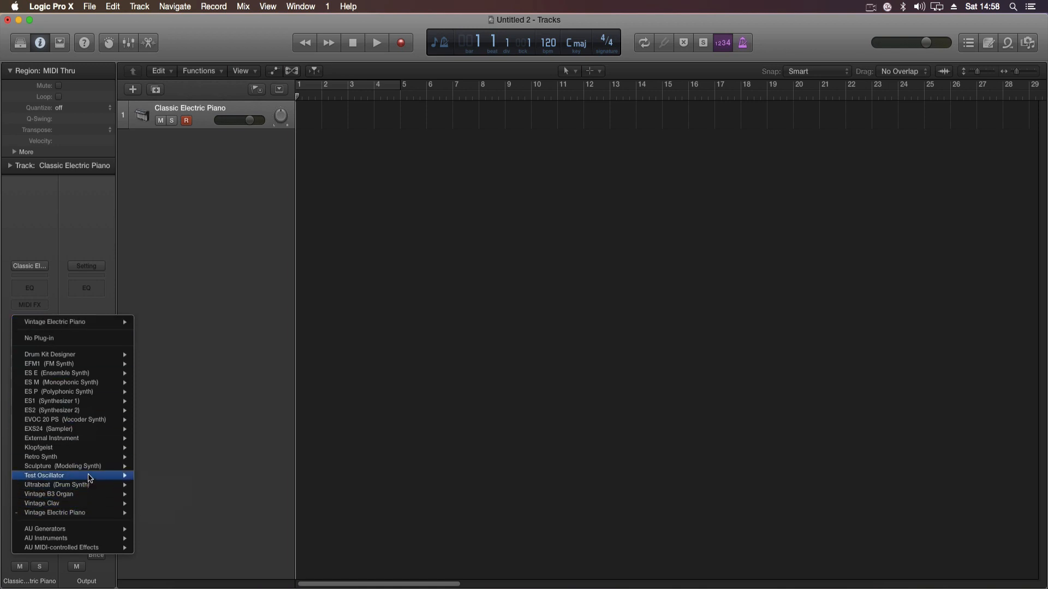
pyautogui.moveTo(96, 485)
pyautogui.click(155, 485)
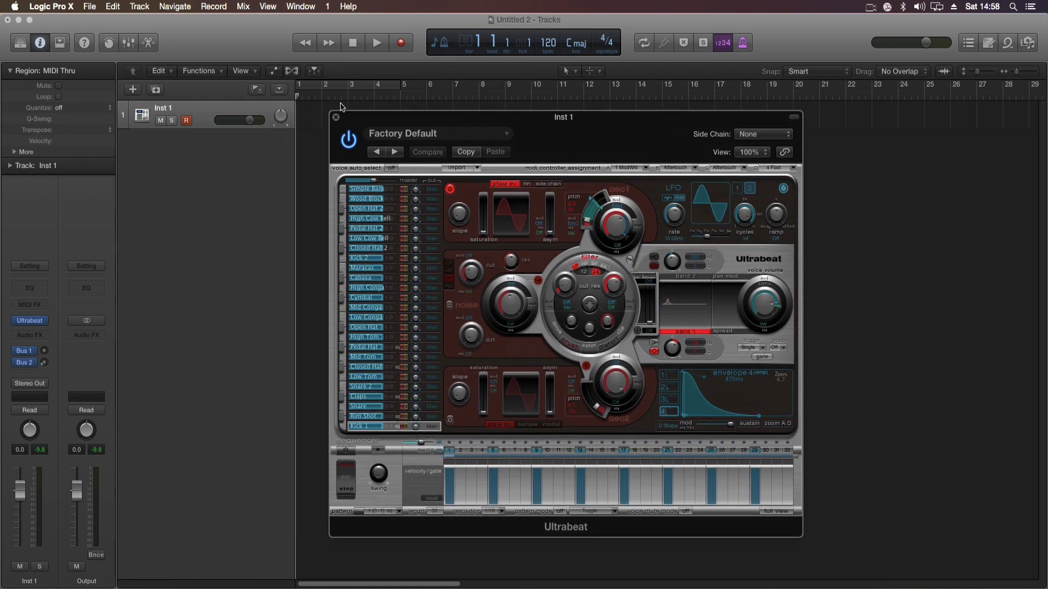
pyautogui.click(45, 322)
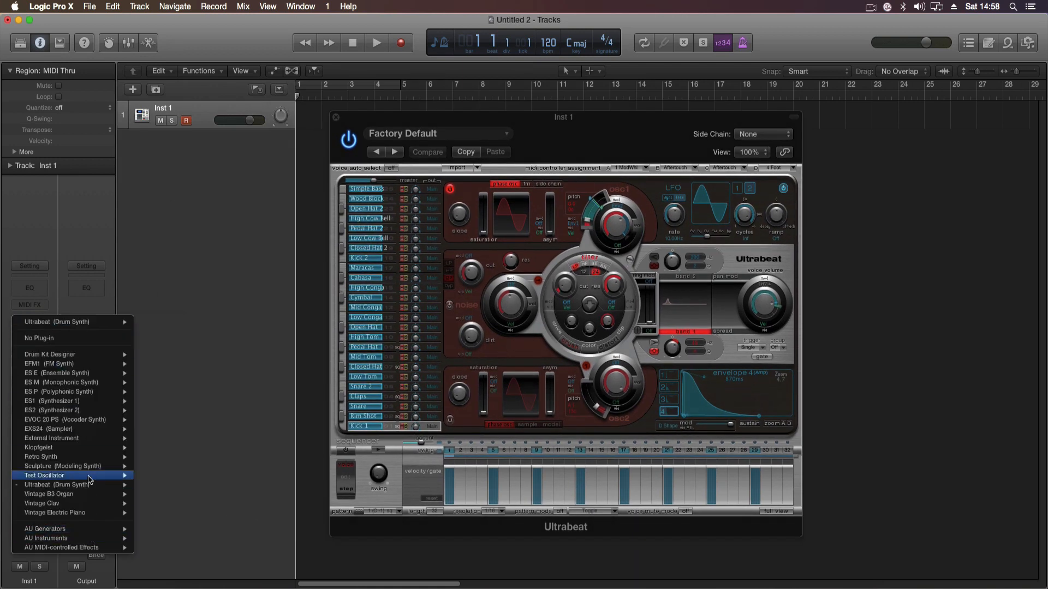
pyautogui.click(168, 285)
pyautogui.click(44, 322)
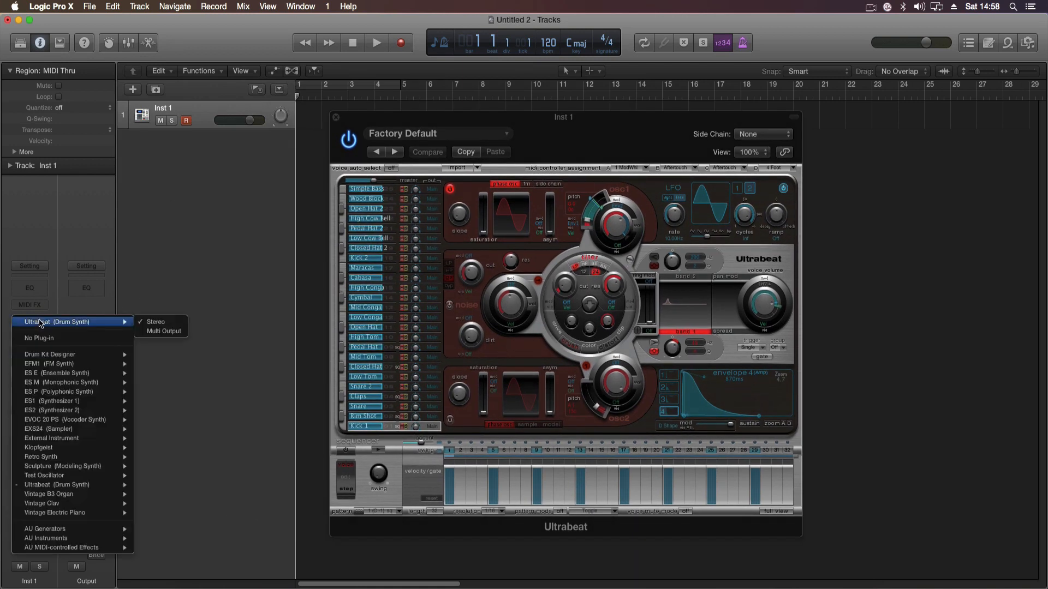
pyautogui.moveTo(90, 486)
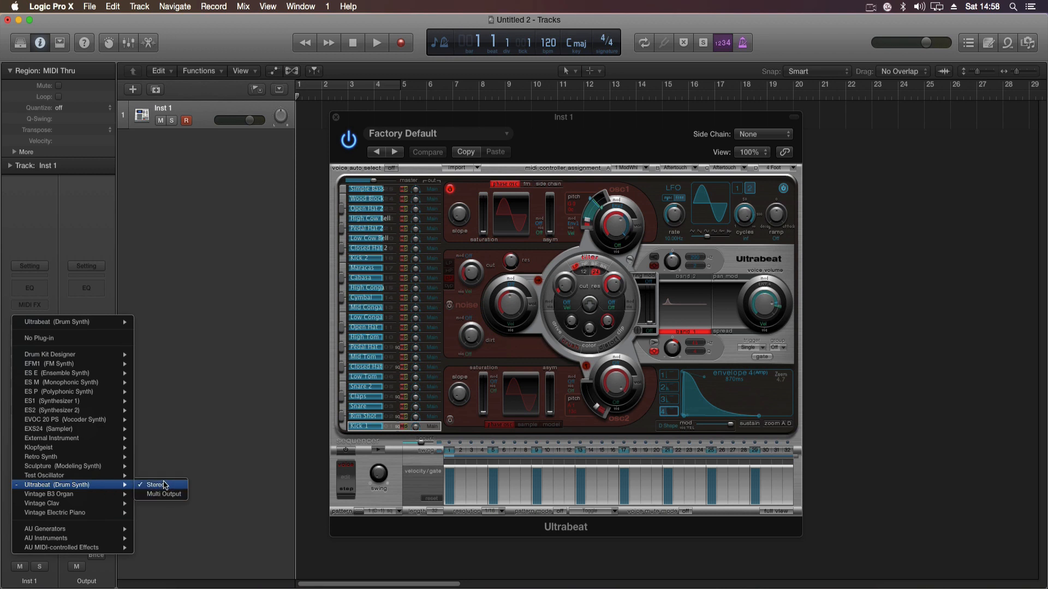
pyautogui.click(156, 485)
# Audition a drum sound in Ultrabeat and move its window aside to uncover the first bars of the arrangement.
pyautogui.moveTo(576, 136); pyautogui.dragTo(587, 116)
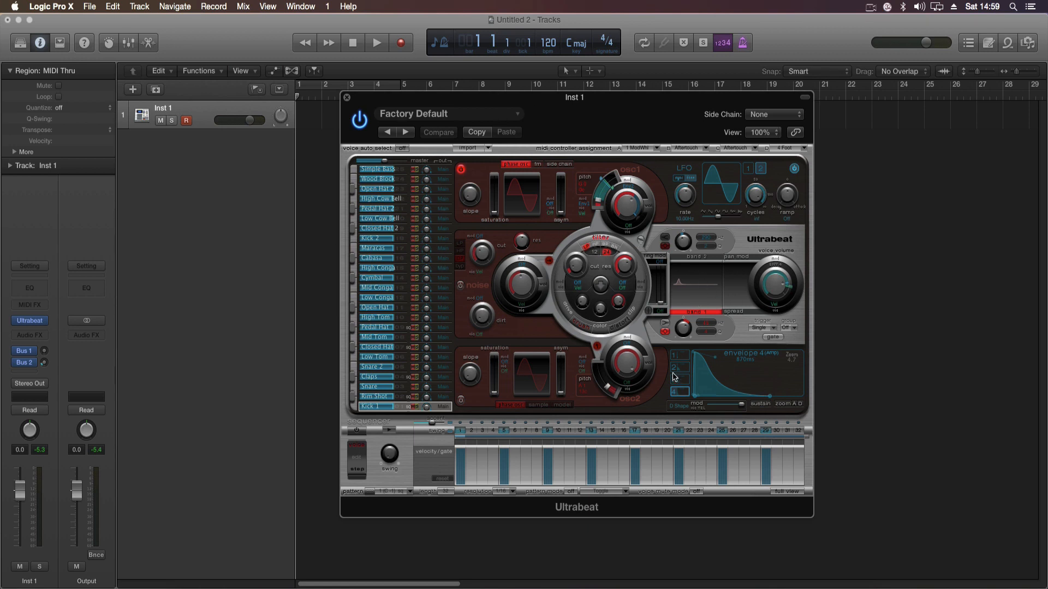
pyautogui.moveTo(602, 109); pyautogui.dragTo(599, 106)
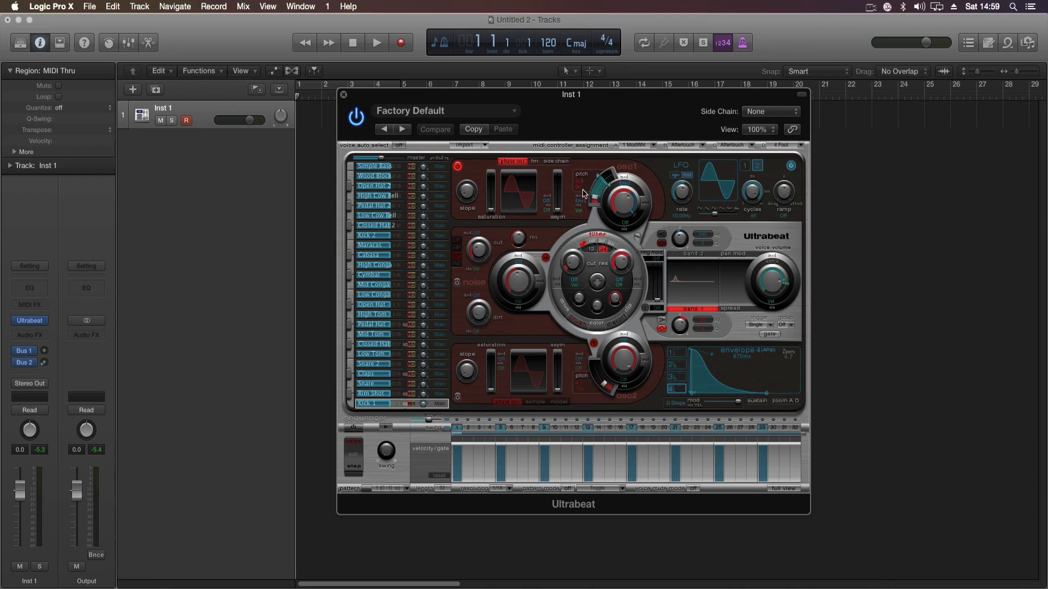
pyautogui.click(350, 284)
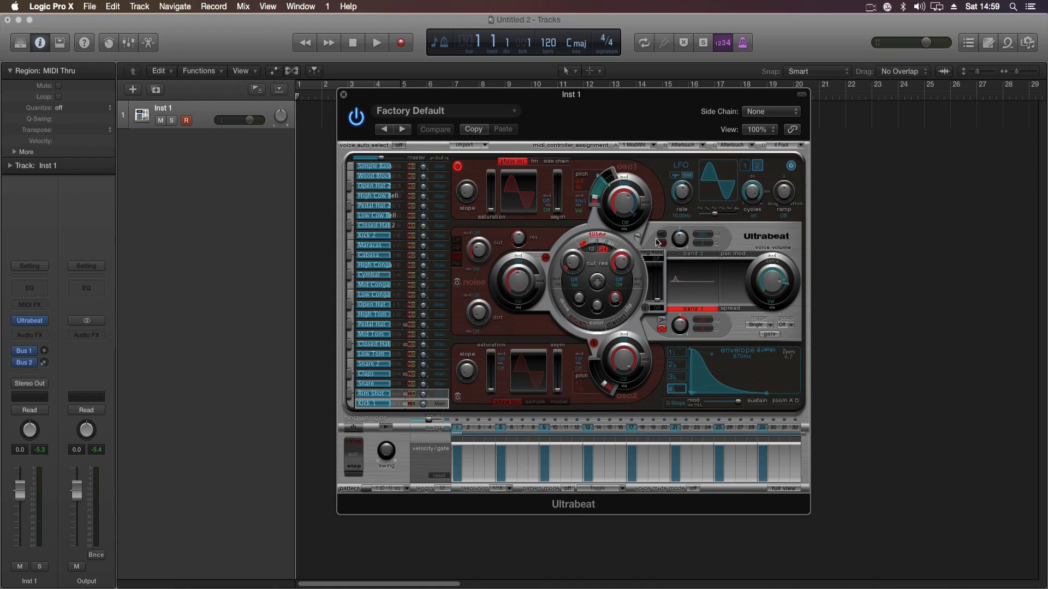
pyautogui.moveTo(606, 131); pyautogui.dragTo(831, 123)
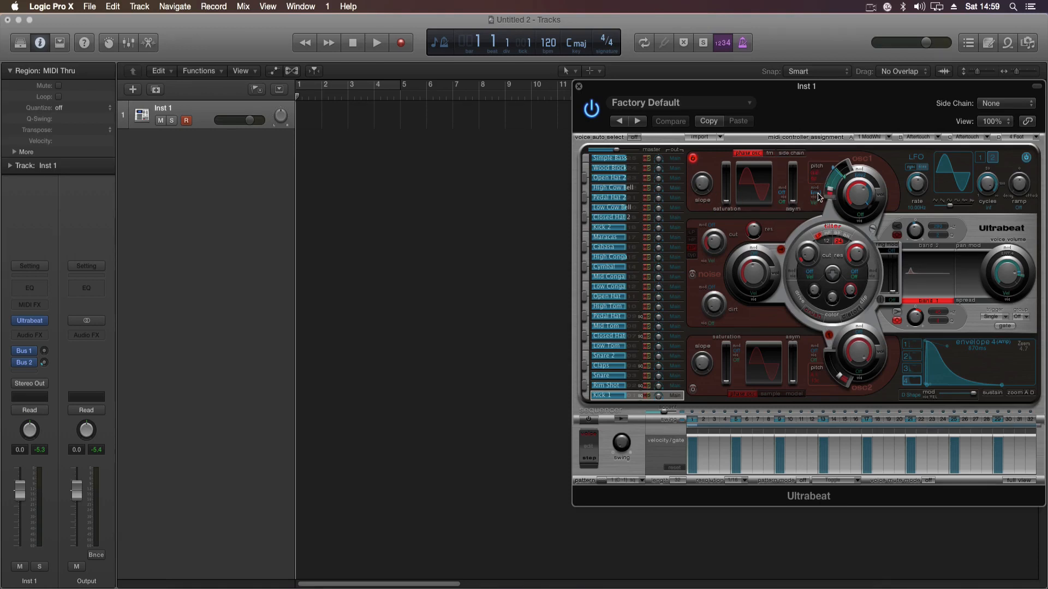
# Create an empty MIDI region at bar 1 of the Ultrabeat track and set the cycle range over that bar.
pyautogui.rightClick(310, 121)
pyautogui.click(349, 121)
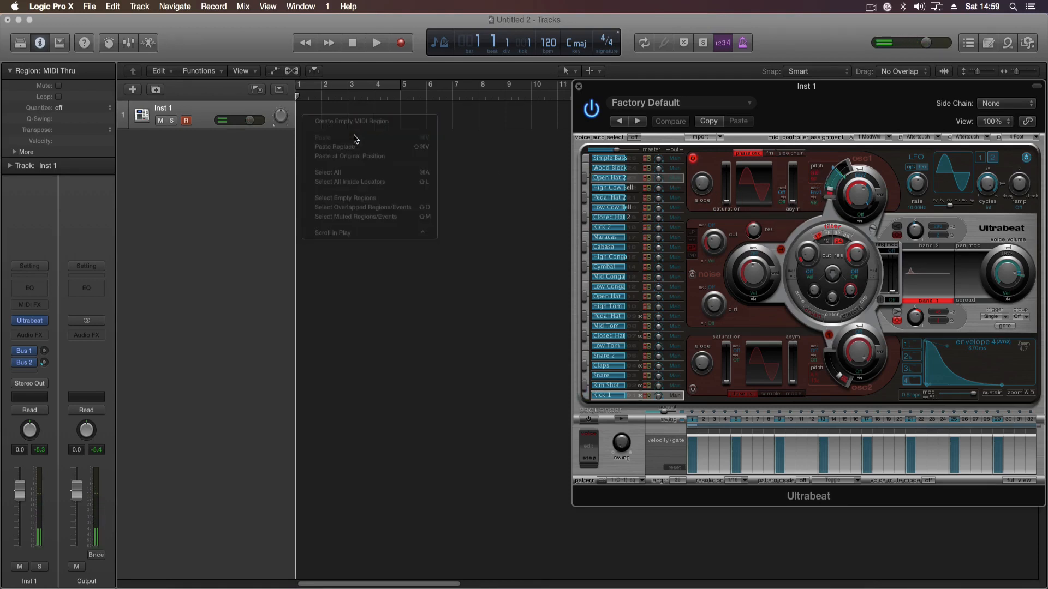
pyautogui.moveTo(298, 86); pyautogui.dragTo(314, 86)
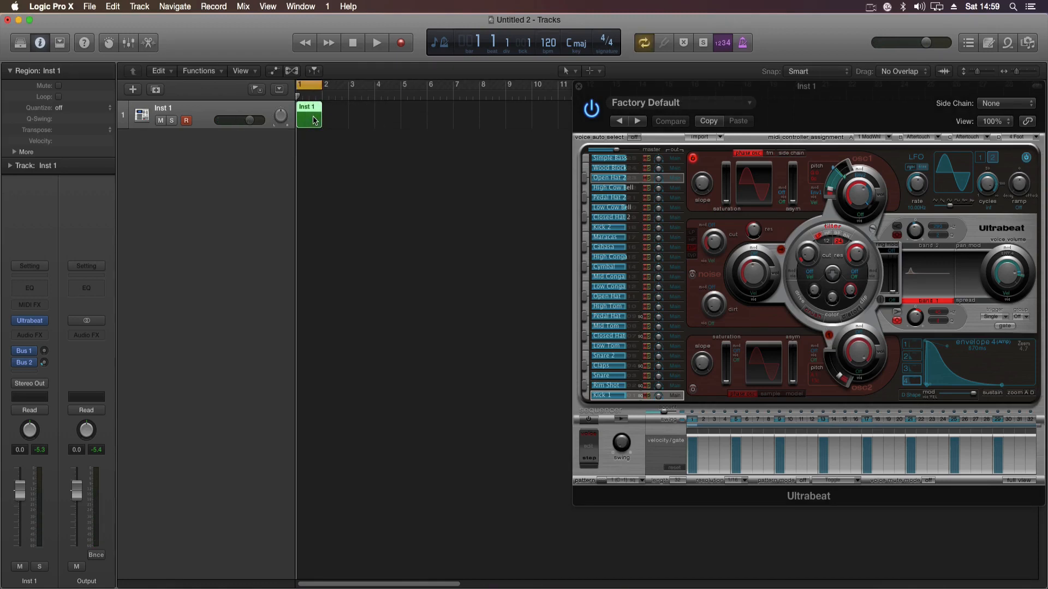
# Open the new MIDI region in an enlarged Piano Roll and audition the C1 key.
pyautogui.doubleClick(315, 116)
pyautogui.moveTo(317, 413); pyautogui.dragTo(305, 157)
pyautogui.click(261, 410)
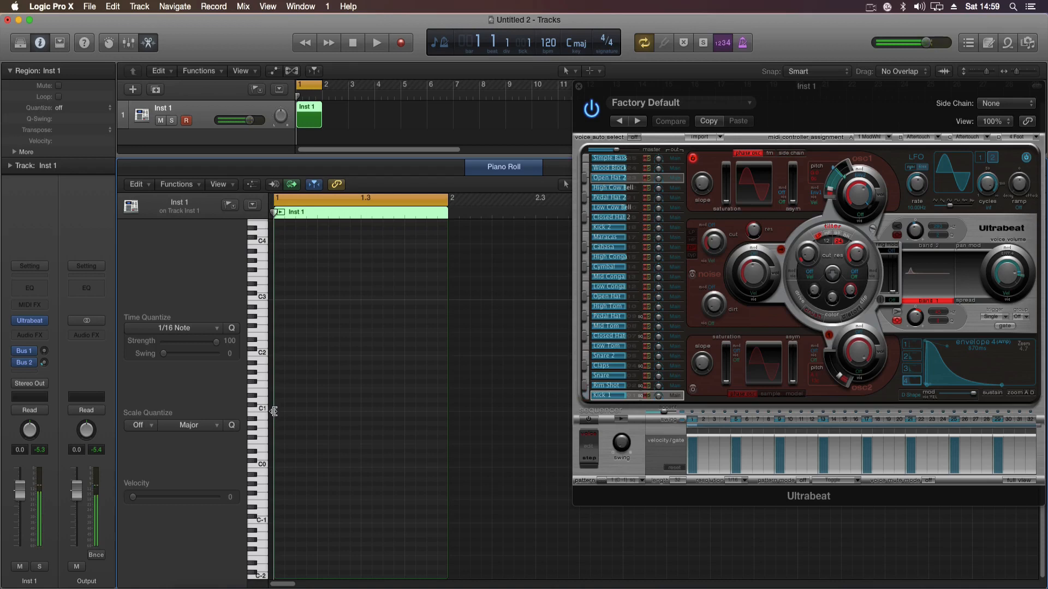
# Enter four consecutive quarter notes on C1 across bar 1 and play the loop to check the kick pattern.
pyautogui.doubleClick(280, 411)
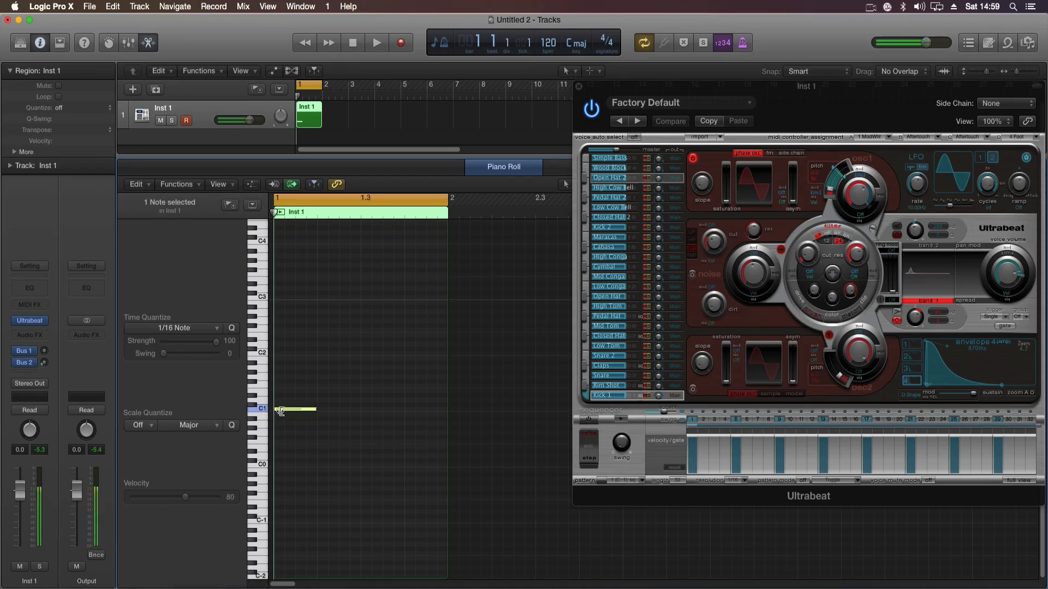
pyautogui.doubleClick(325, 410)
pyautogui.doubleClick(363, 410)
pyautogui.doubleClick(407, 409)
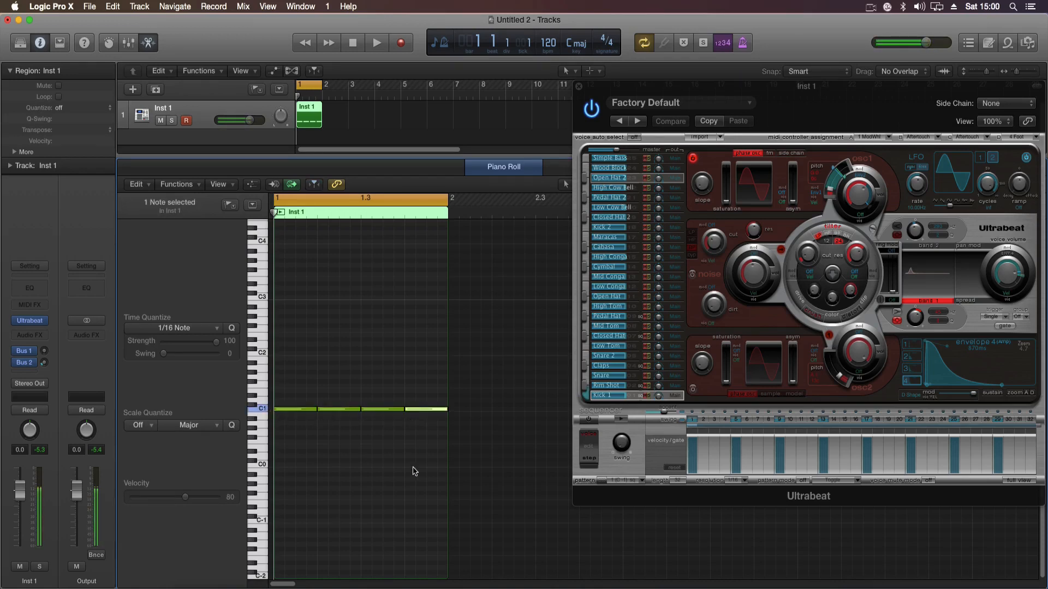
pyautogui.press('space')
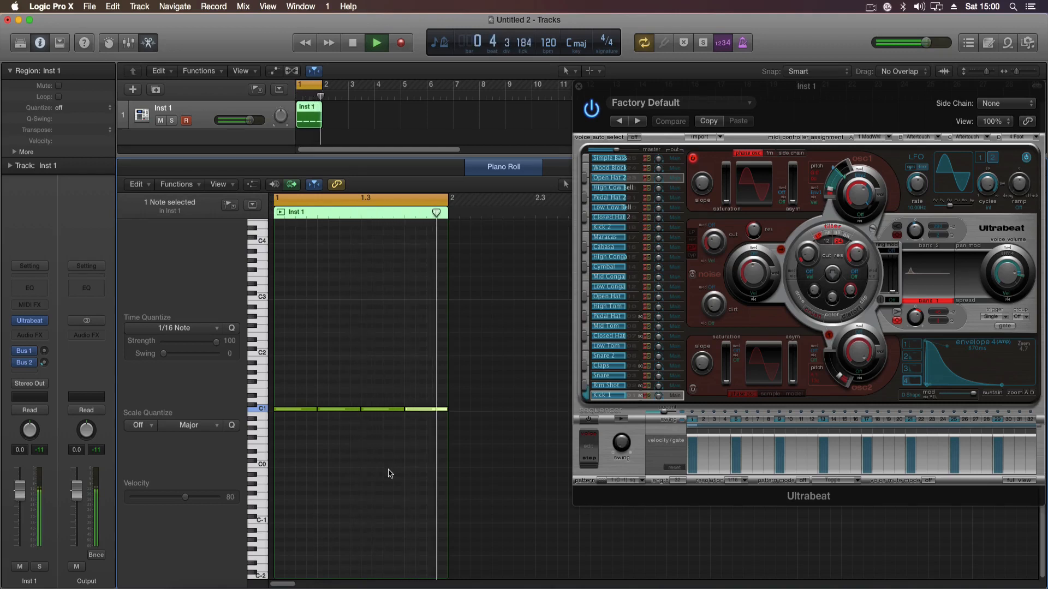
pyautogui.press('space')
# Play the loop while trying different oscillator 1 pitch settings for the kick in Ultrabeat.
pyautogui.moveTo(297, 380); pyautogui.dragTo(445, 393)
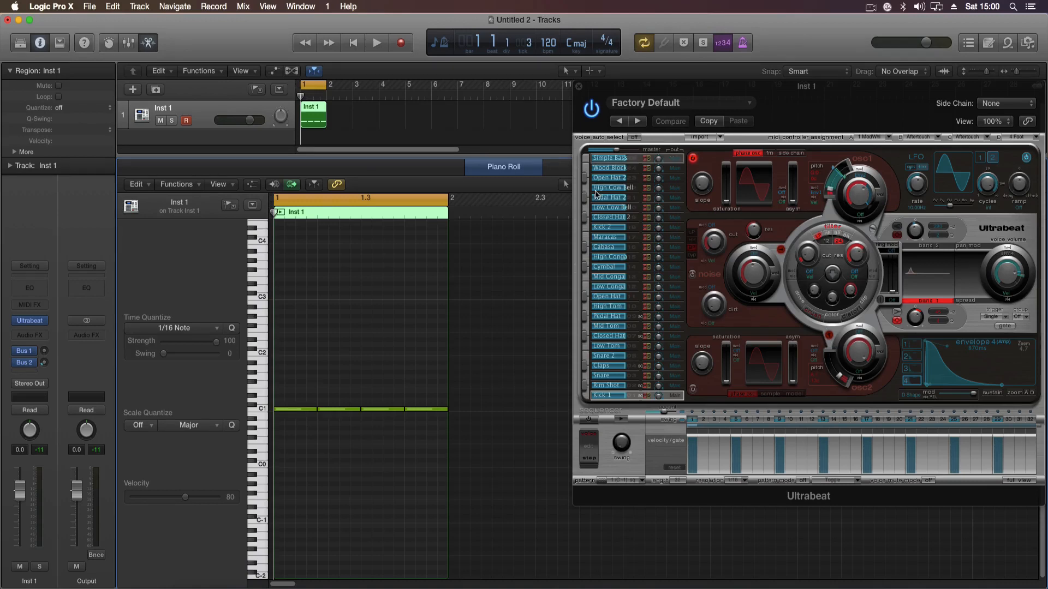
pyautogui.press('space')
pyautogui.moveTo(832, 190); pyautogui.dragTo(829, 213)
pyautogui.press('space')
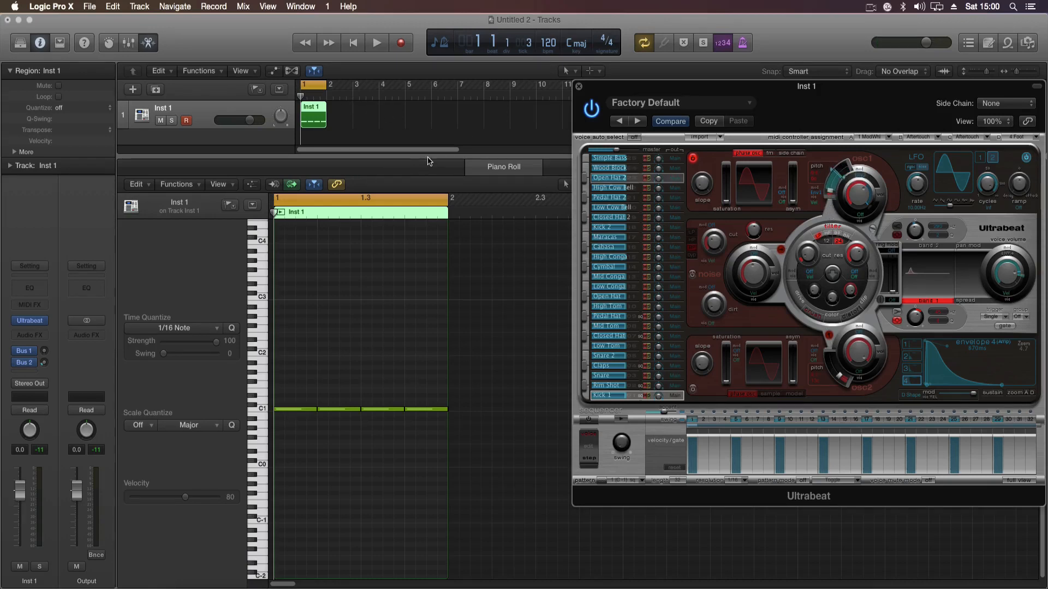
# Insert the Tuner metering plug-in on the Ultrabeat track and place its window so Ultrabeat's oscillator 1 controls stay accessible.
pyautogui.moveTo(430, 160); pyautogui.dragTo(380, 249)
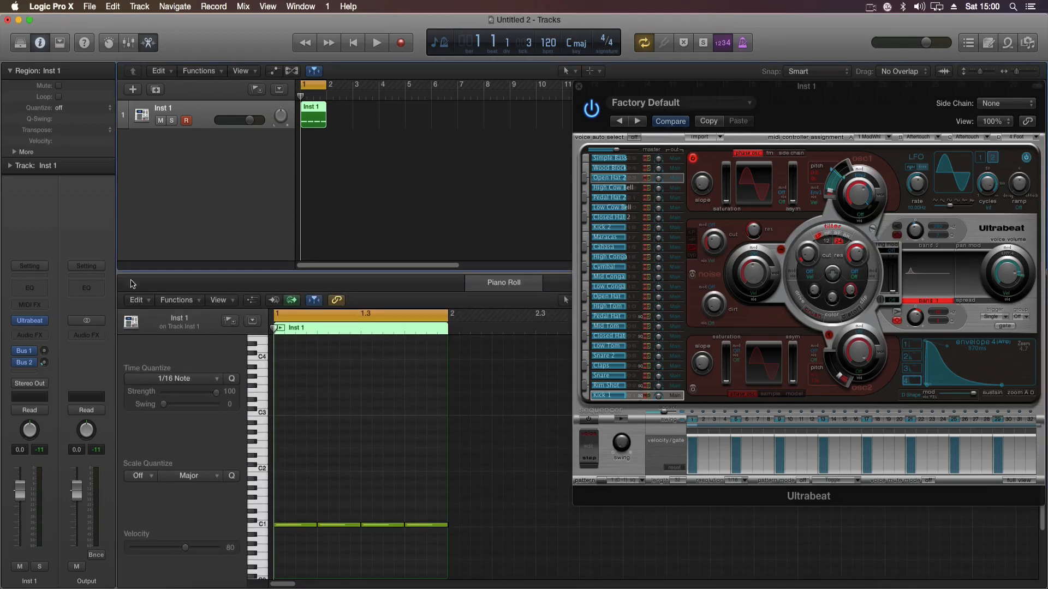
pyautogui.click(33, 335)
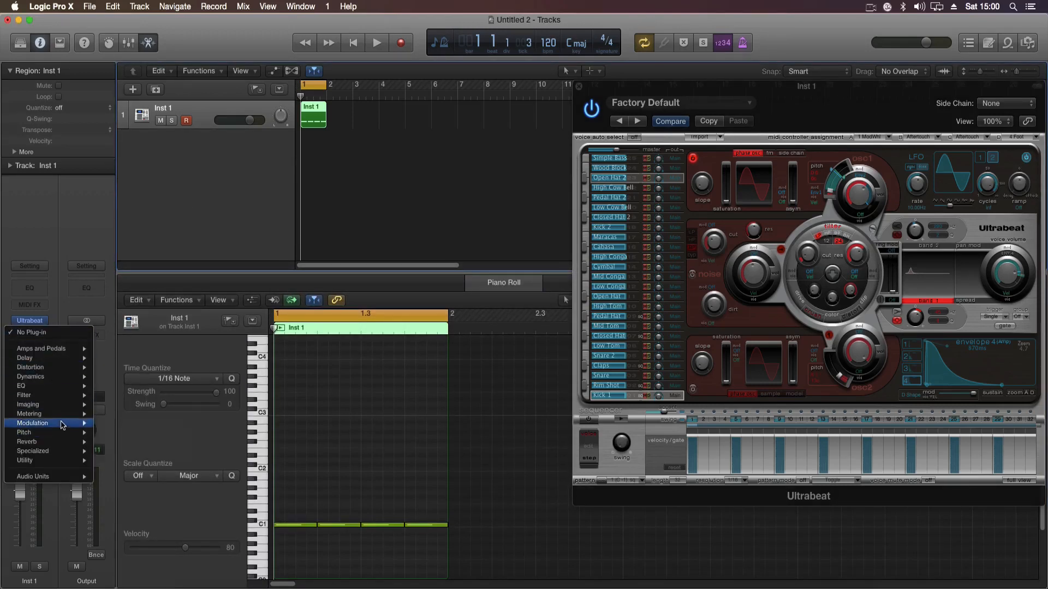
pyautogui.moveTo(66, 415)
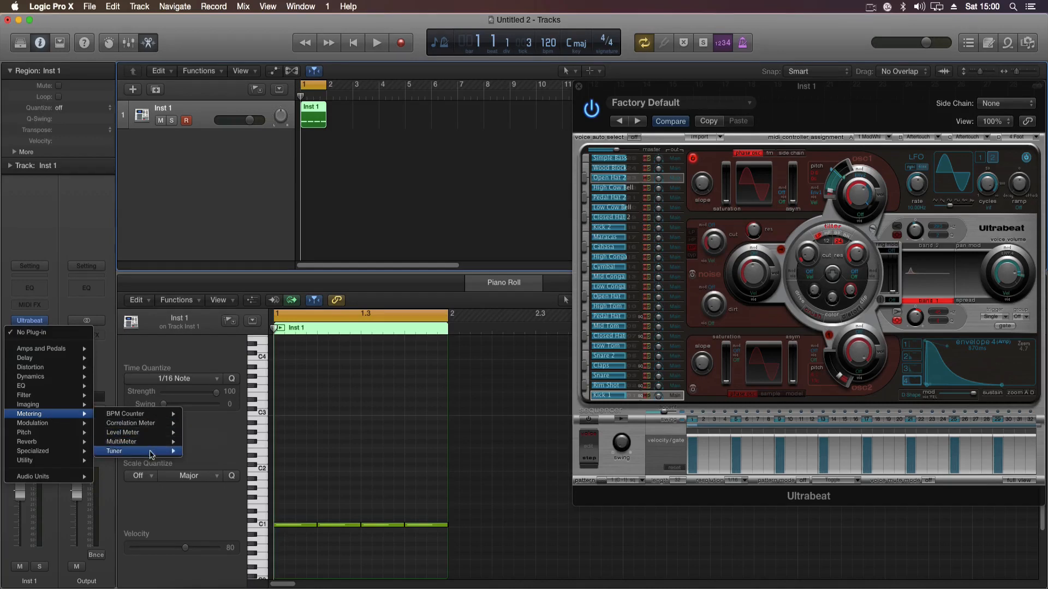
pyautogui.click(200, 452)
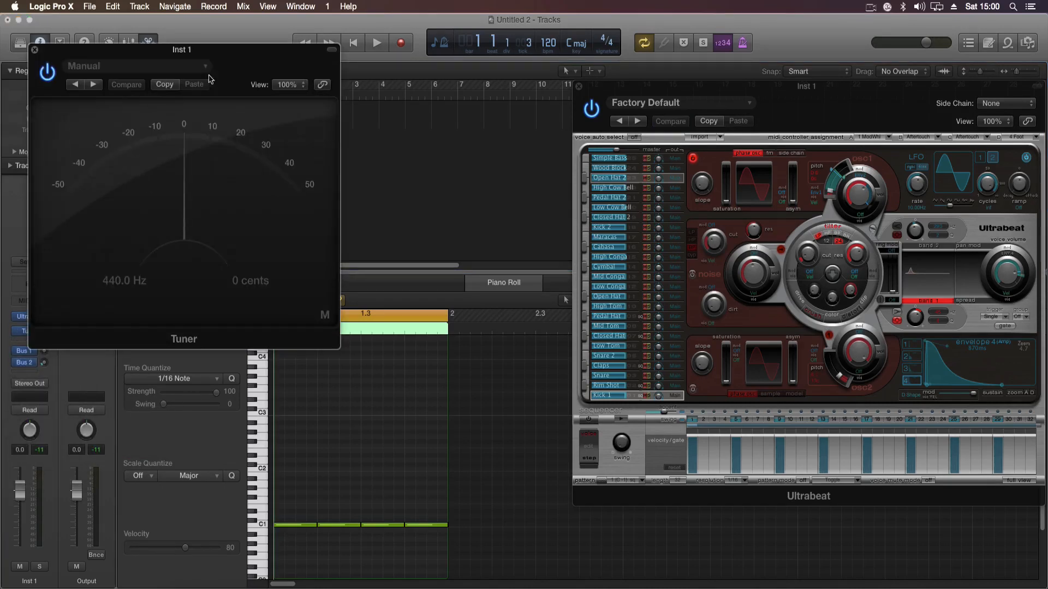
pyautogui.moveTo(237, 65); pyautogui.dragTo(529, 215)
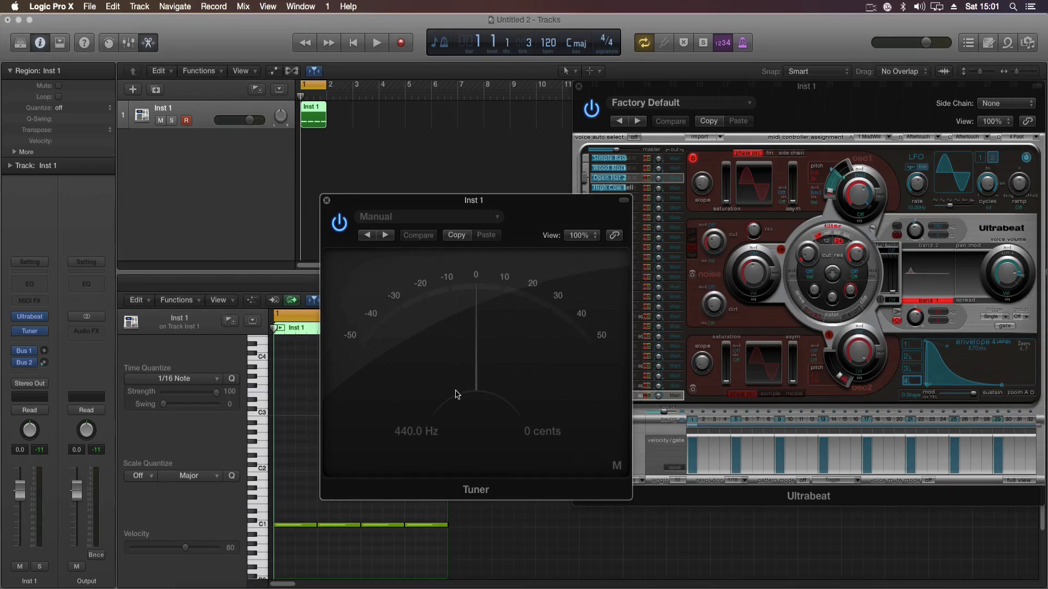
pyautogui.moveTo(529, 210); pyautogui.dragTo(566, 124)
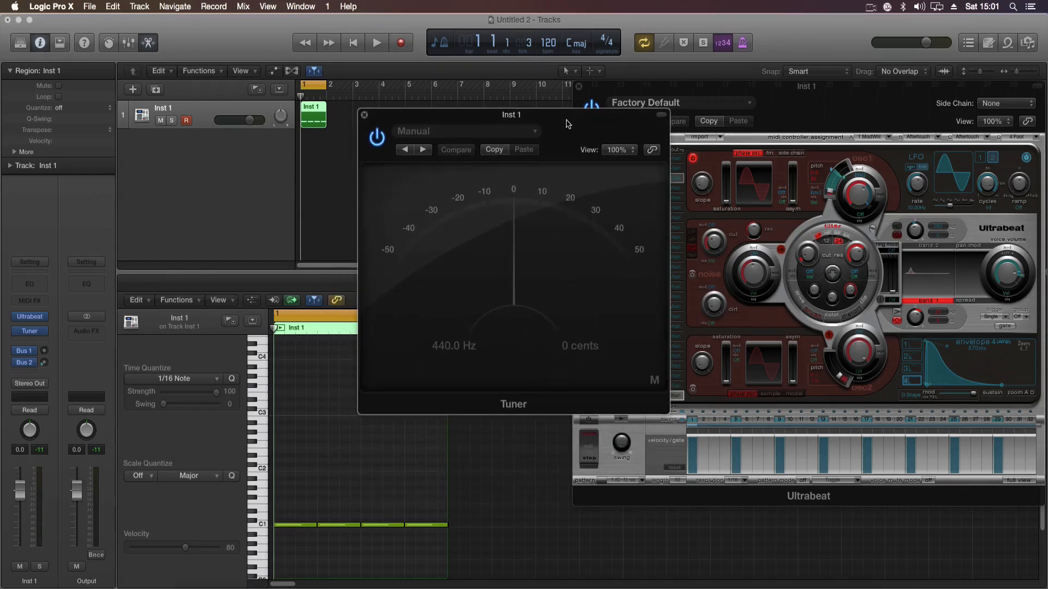
pyautogui.moveTo(567, 125); pyautogui.dragTo(499, 151)
# Play the loop and adjust the kick's oscillator 1 pitch until the Tuner reads A, and stop playback.
pyautogui.press('space')
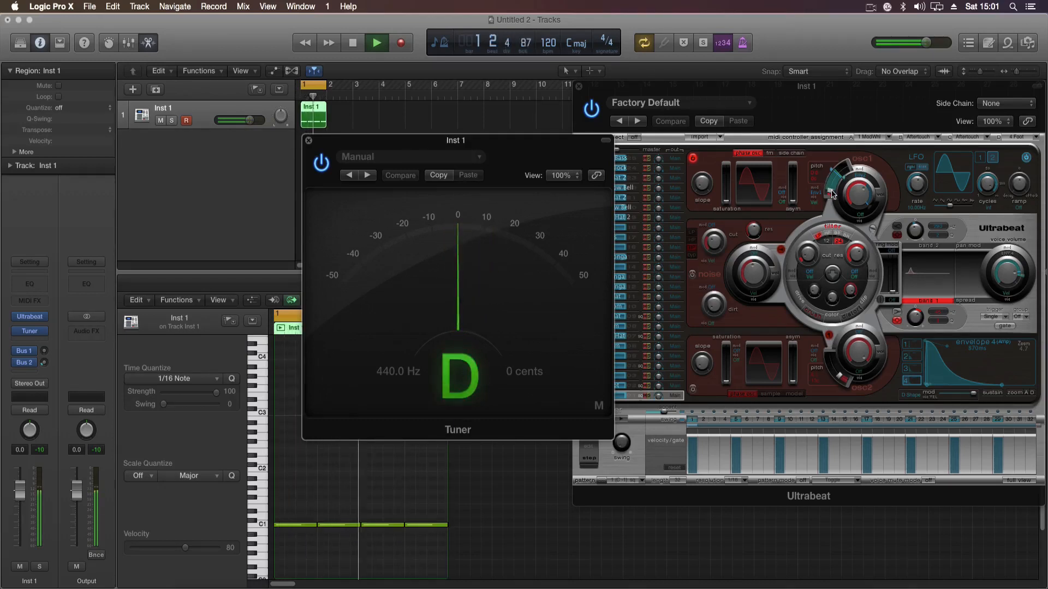
pyautogui.moveTo(828, 185); pyautogui.dragTo(833, 192)
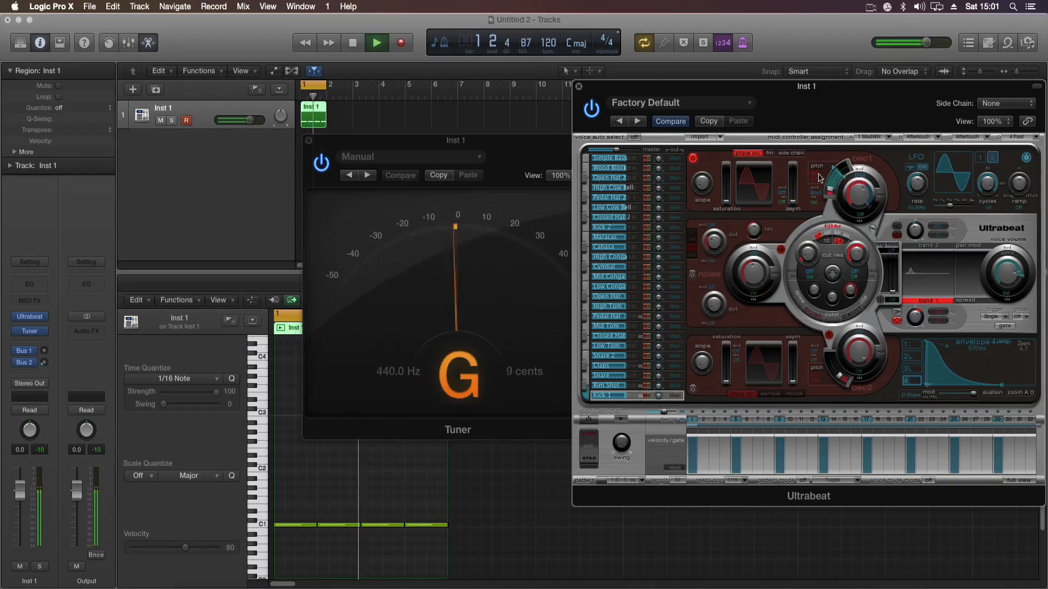
pyautogui.moveTo(830, 190); pyautogui.dragTo(830, 189)
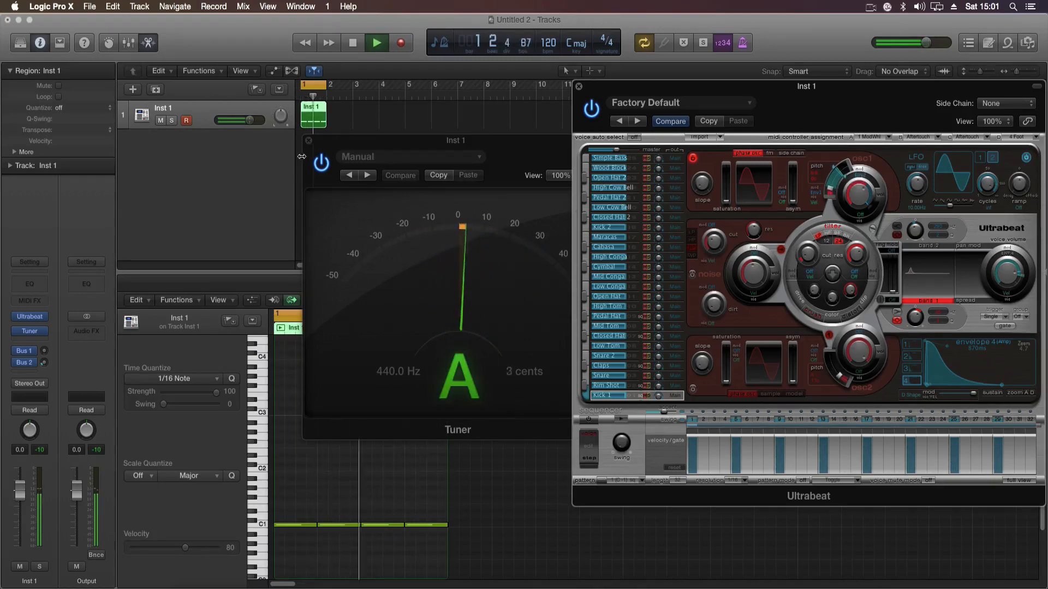
pyautogui.press('space')
# Close the Tuner and Ultrabeat plug-in windows.
pyautogui.click(308, 140)
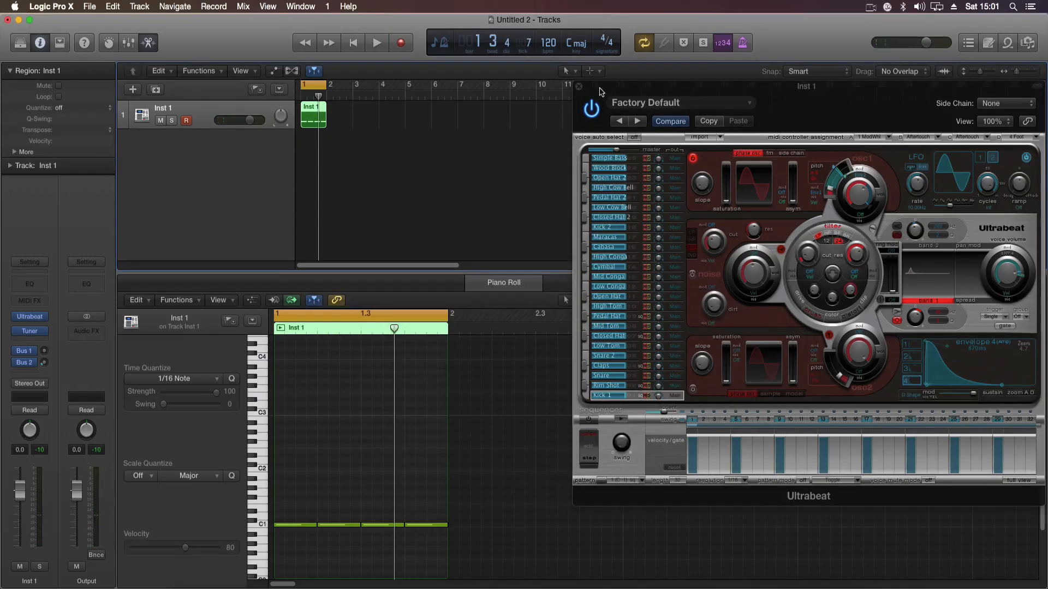
pyautogui.moveTo(600, 91); pyautogui.dragTo(307, 102)
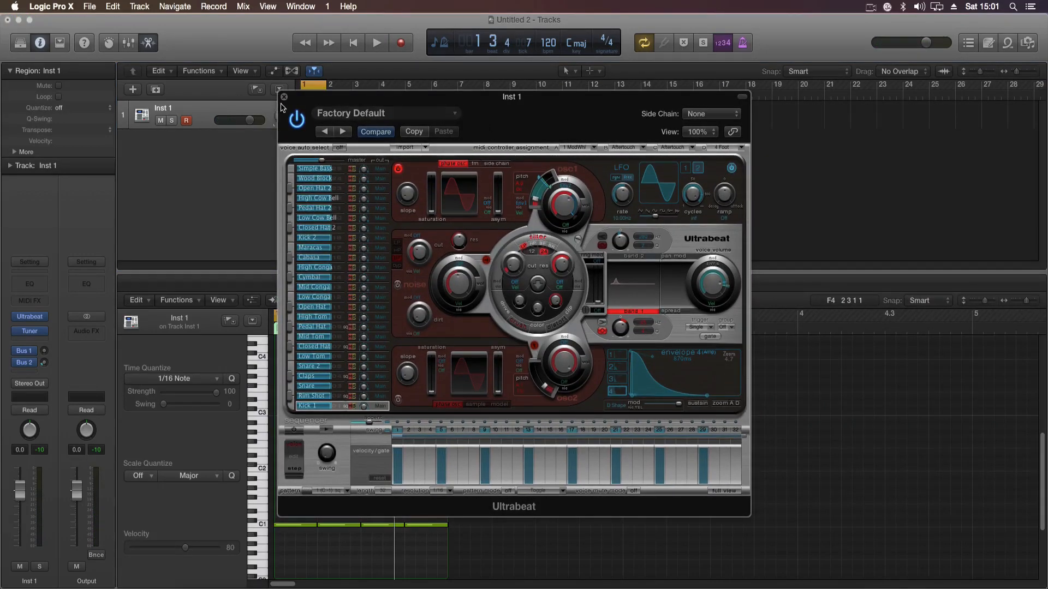
pyautogui.click(284, 97)
pyautogui.rightClick(326, 147)
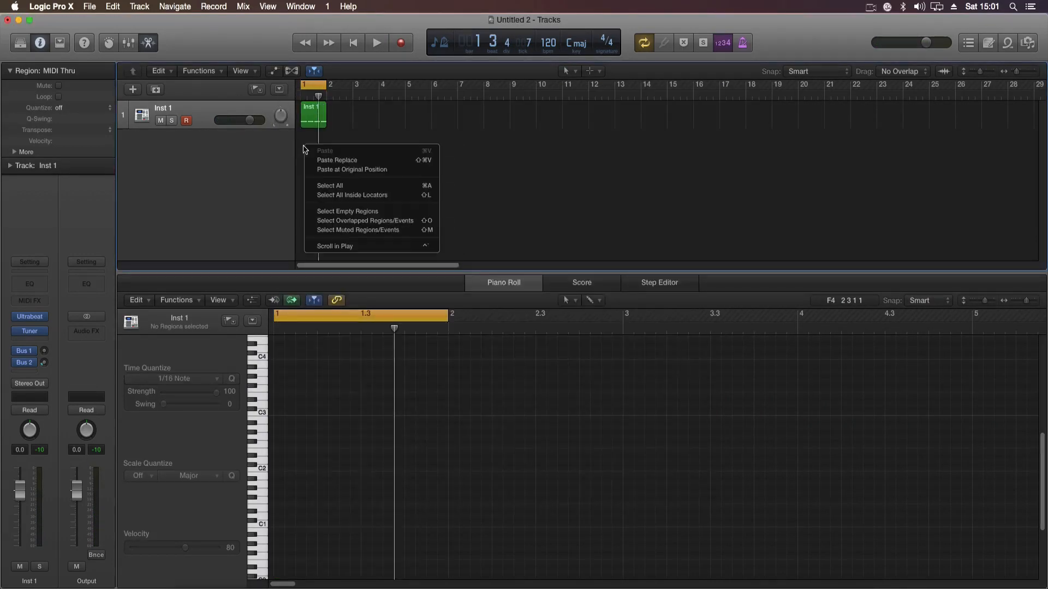
pyautogui.click(338, 134)
# Add one new software instrument track and hide the Library.
pyautogui.click(133, 91)
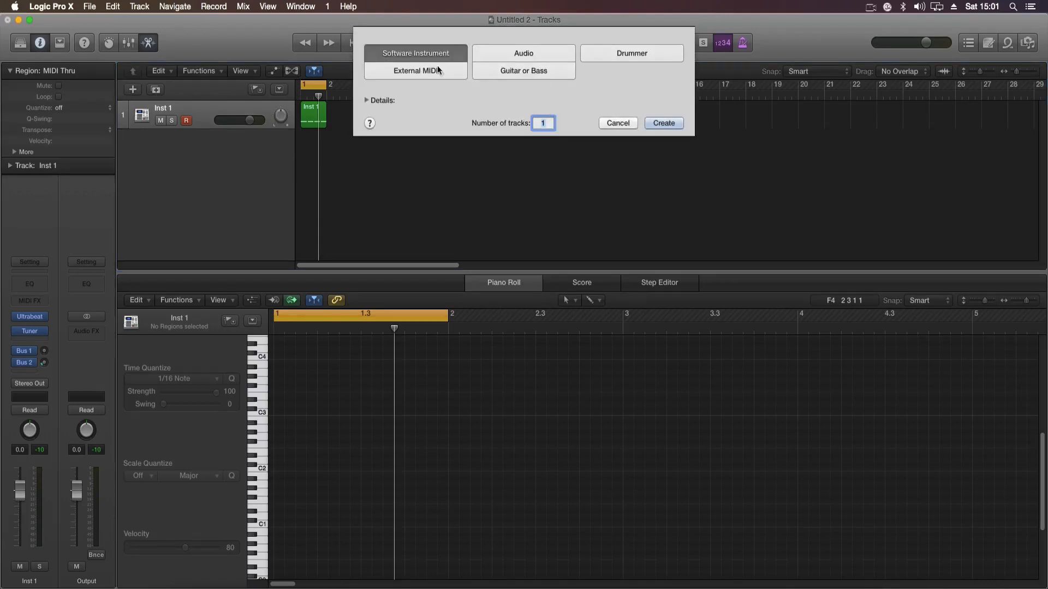
pyautogui.click(680, 126)
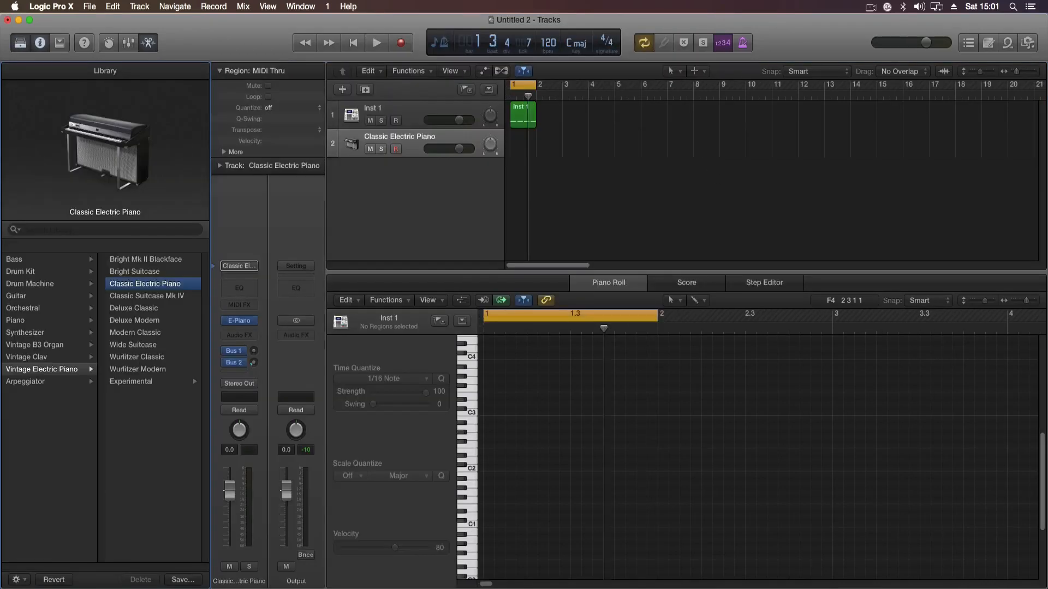
pyautogui.click(21, 44)
# Load the stereo ES2 synthesizer on the second instrument track and close its plug-in window.
pyautogui.click(30, 321)
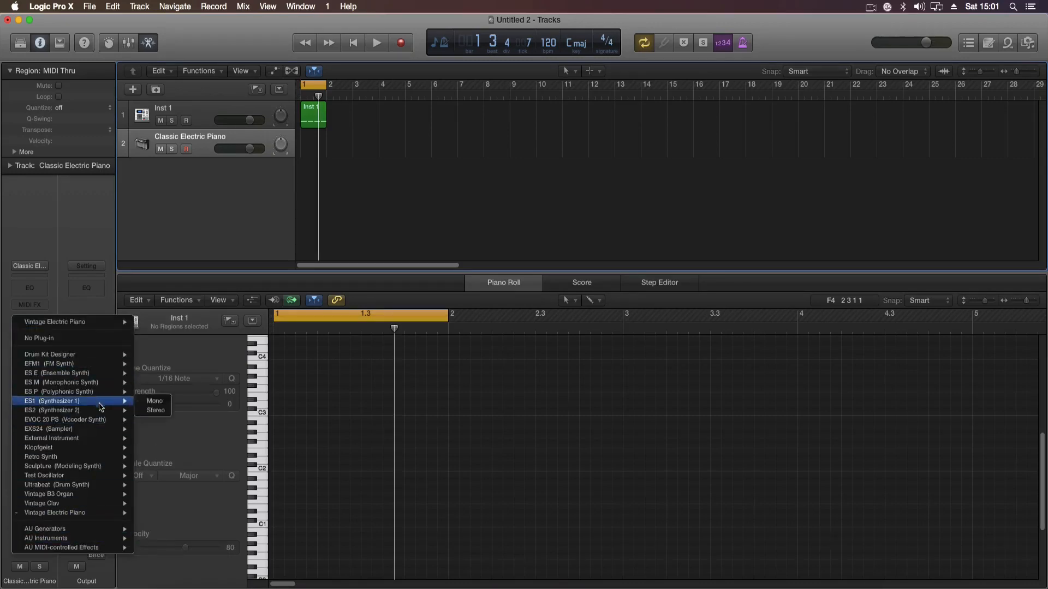
pyautogui.moveTo(102, 411)
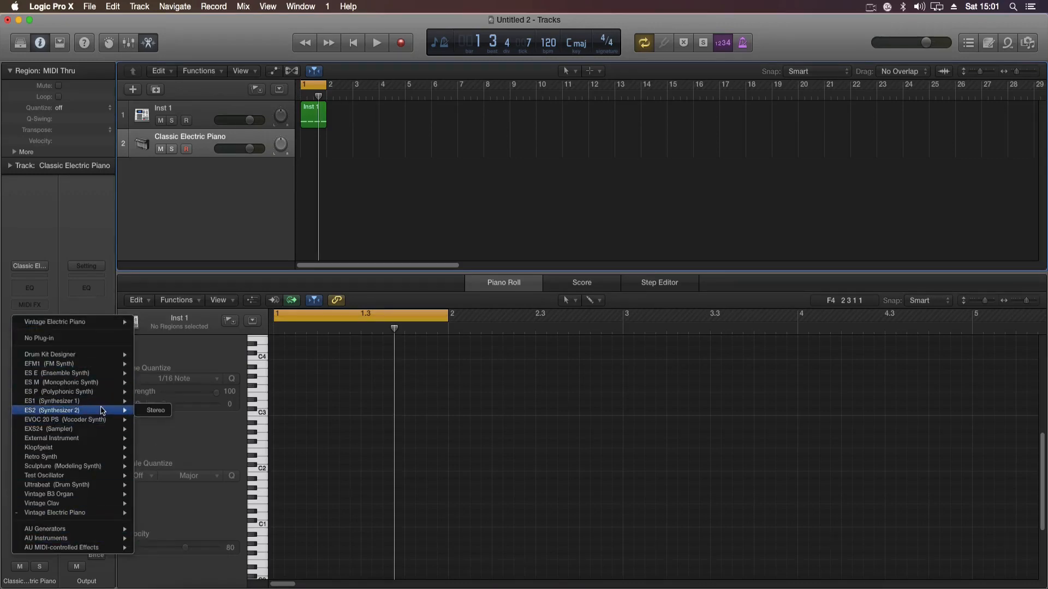
pyautogui.click(156, 414)
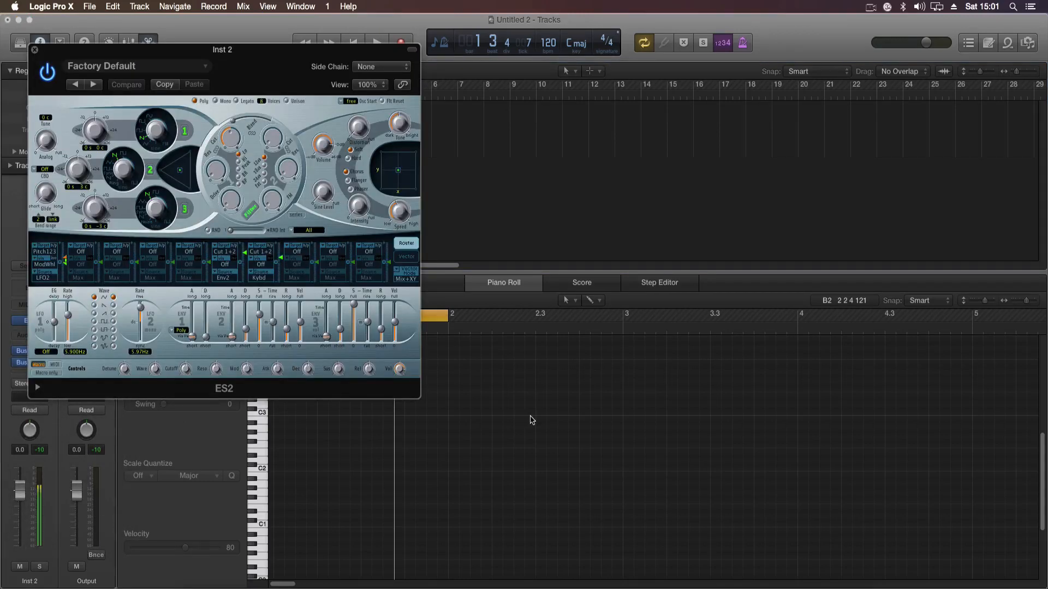
pyautogui.click(35, 50)
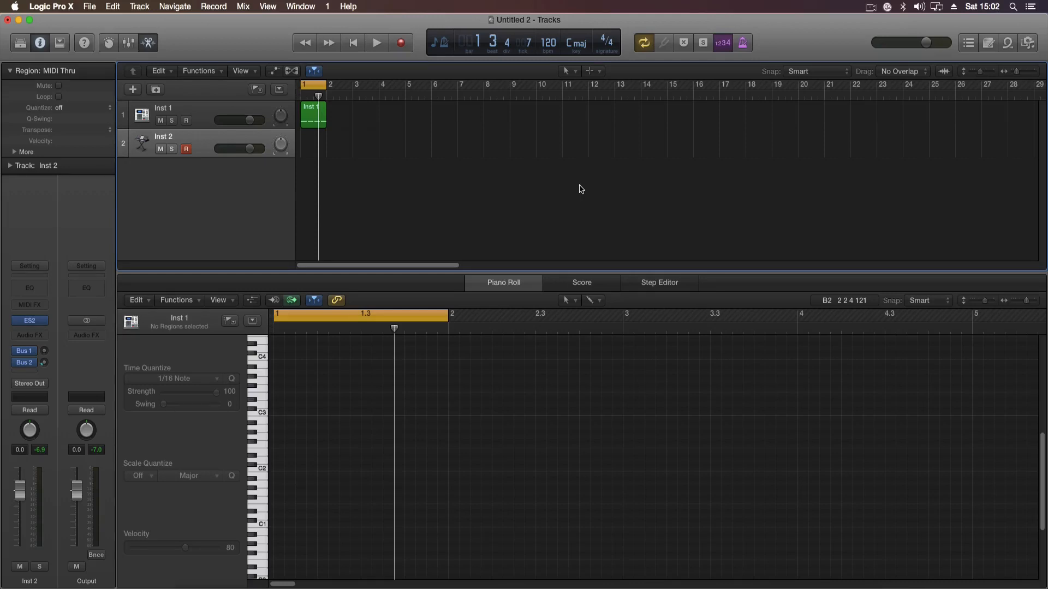
# Extend the cycle range to bar 4 and record a two-bar part of two-note chords on the Inst 2 track.
pyautogui.rightClick(309, 147)
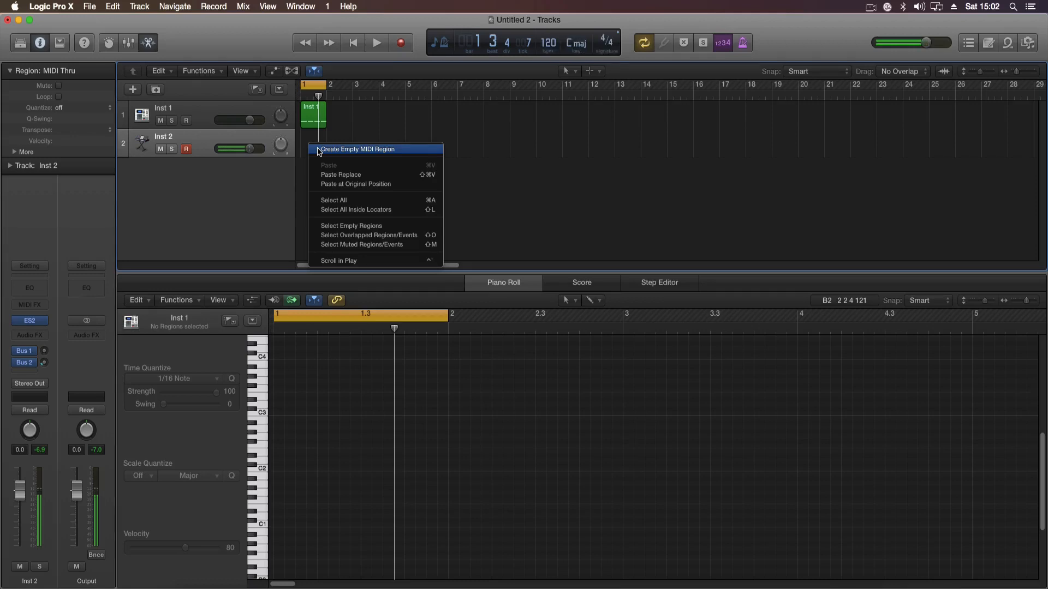
pyautogui.click(365, 117)
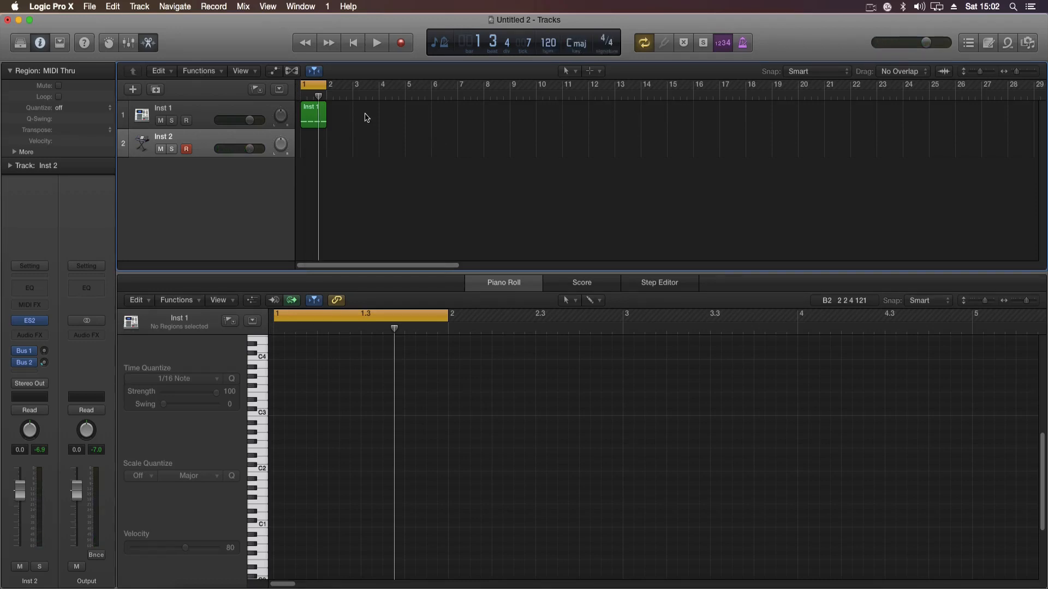
pyautogui.moveTo(325, 86); pyautogui.dragTo(380, 85)
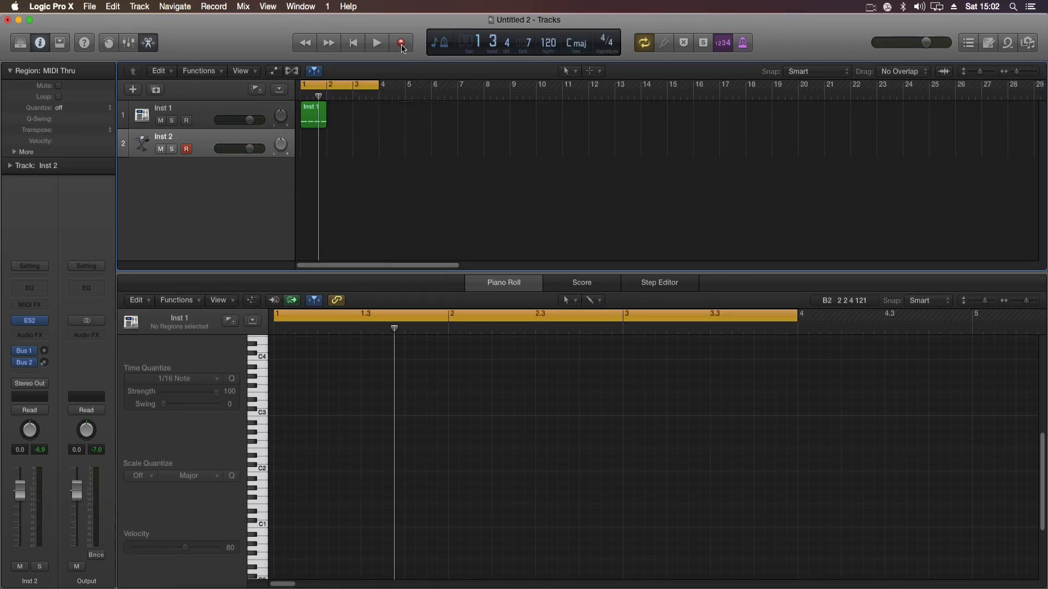
pyautogui.click(401, 44)
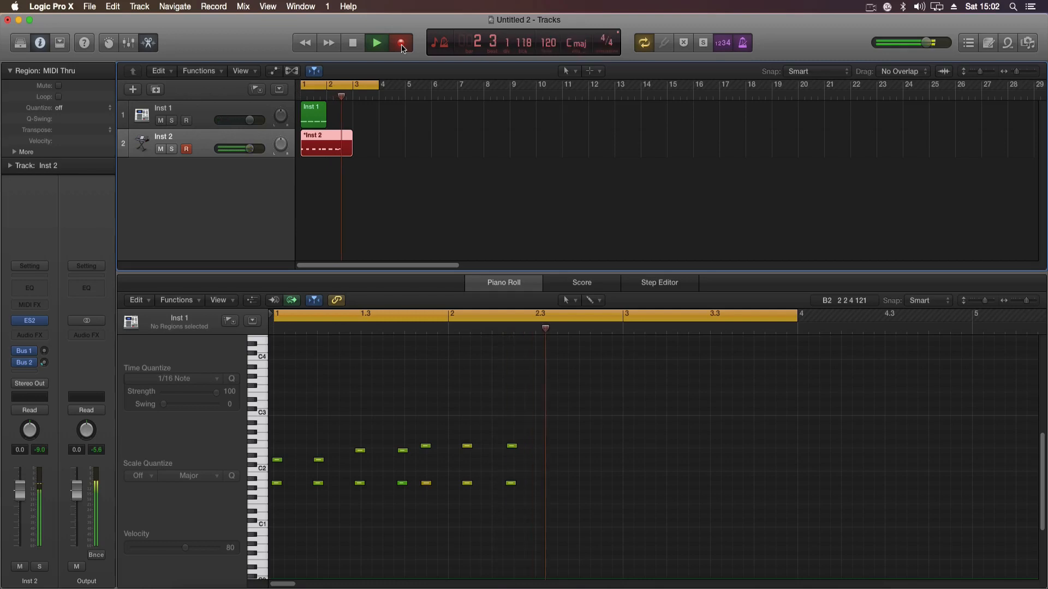
pyautogui.press('space')
# Loop the Inst 1 kick region up to bar 3 and briefly play both tracks.
pyautogui.click(318, 123)
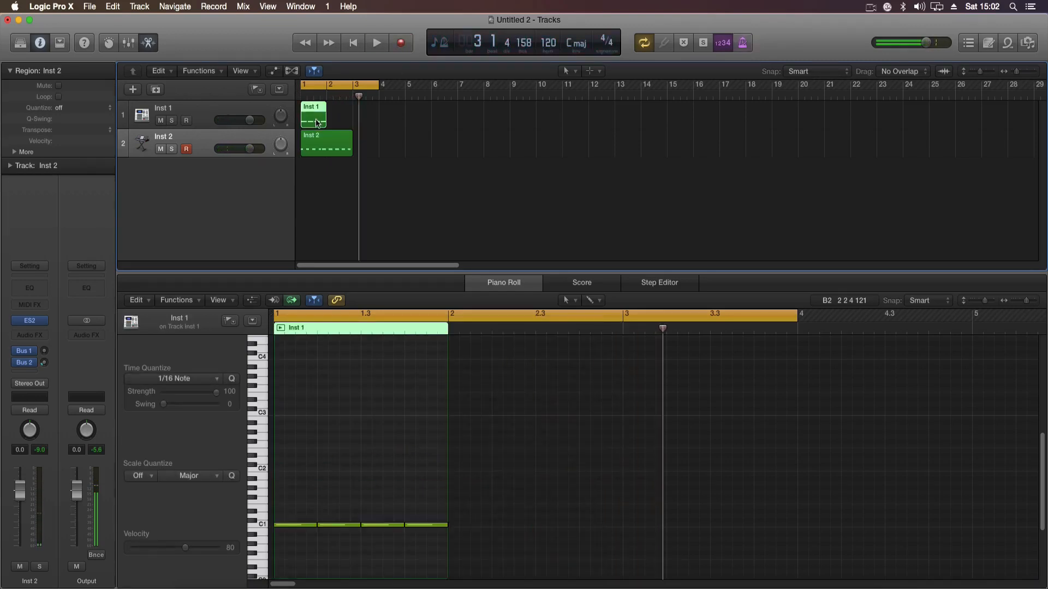
pyautogui.moveTo(328, 108); pyautogui.dragTo(352, 109)
pyautogui.click(398, 163)
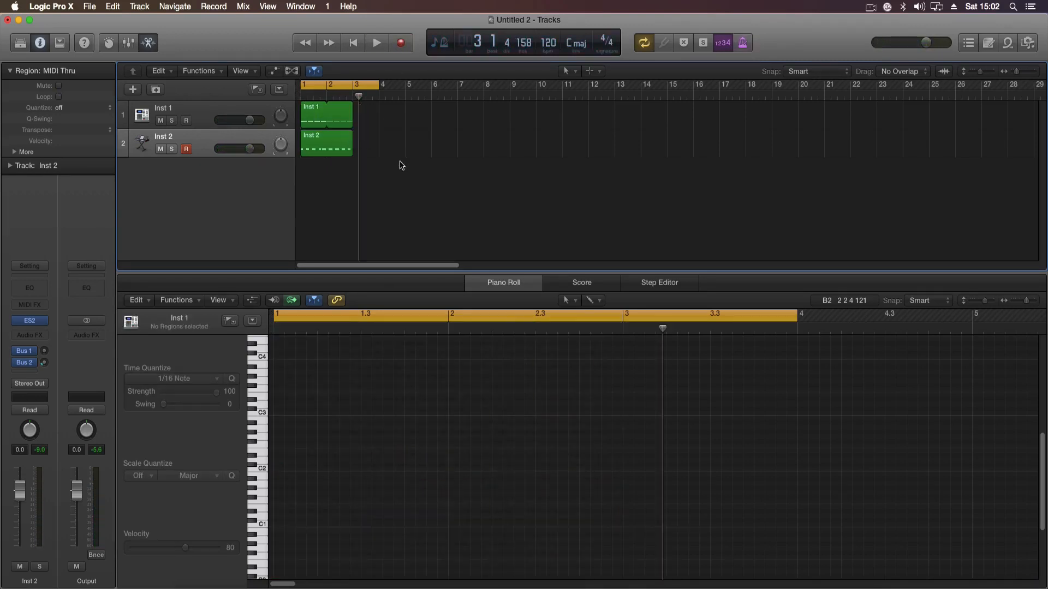
pyautogui.press('space')
pyautogui.press('space')
# Quantize all notes in the Inst 2 region to 1/8 Note and play the result.
pyautogui.click(330, 149)
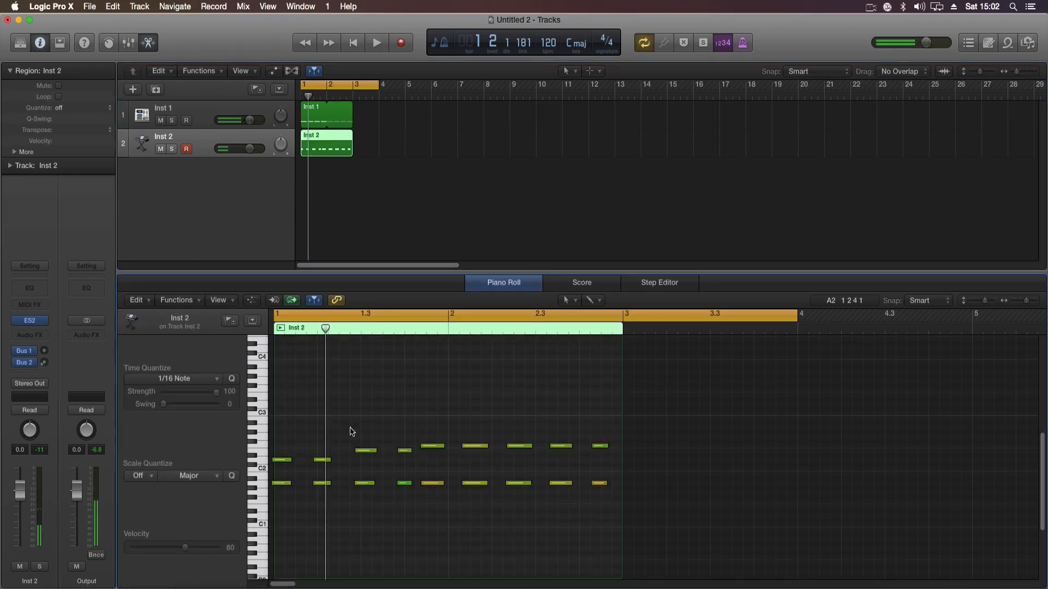
pyautogui.press('super+a')
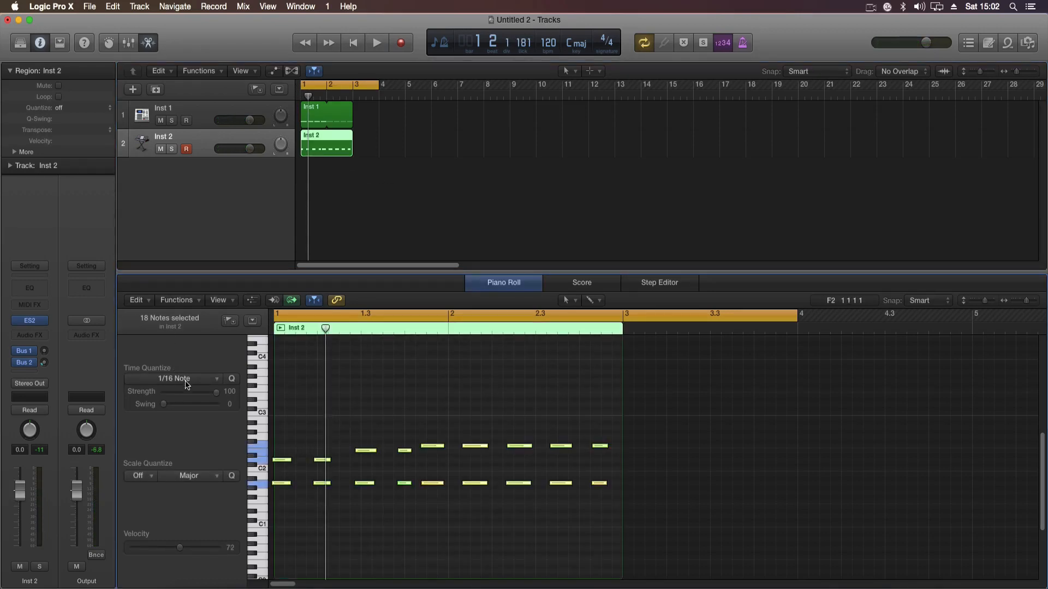
pyautogui.click(185, 380)
pyautogui.click(175, 440)
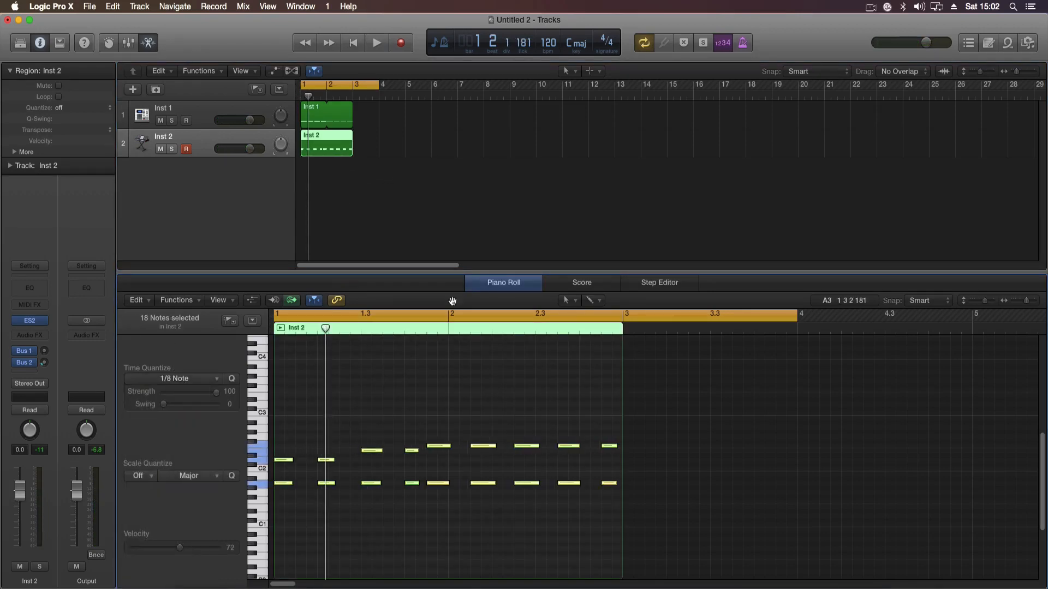
pyautogui.press('e')
pyautogui.press('space')
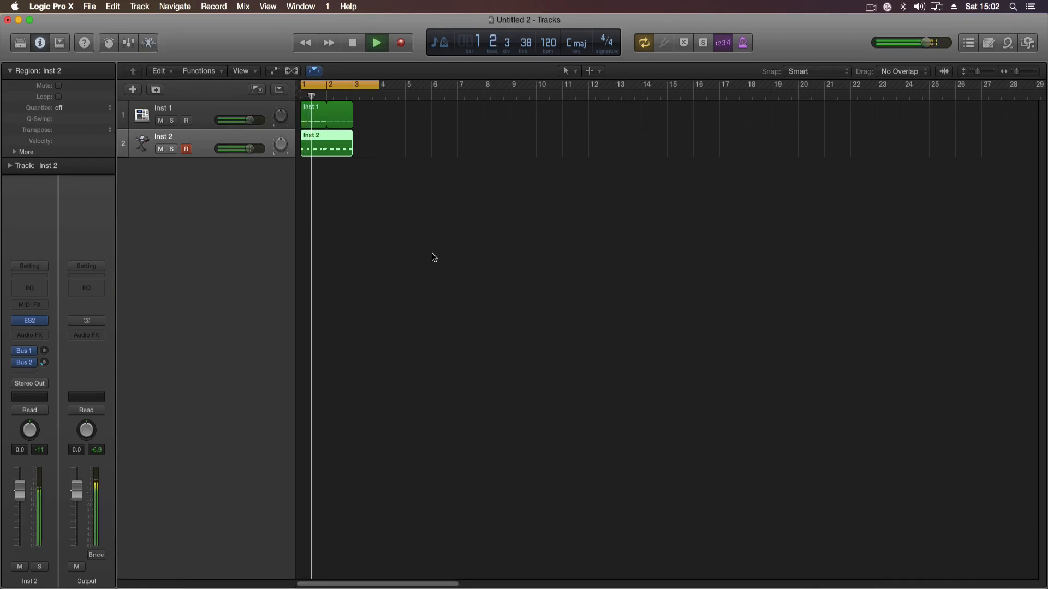
pyautogui.press('space')
pyautogui.press('e')
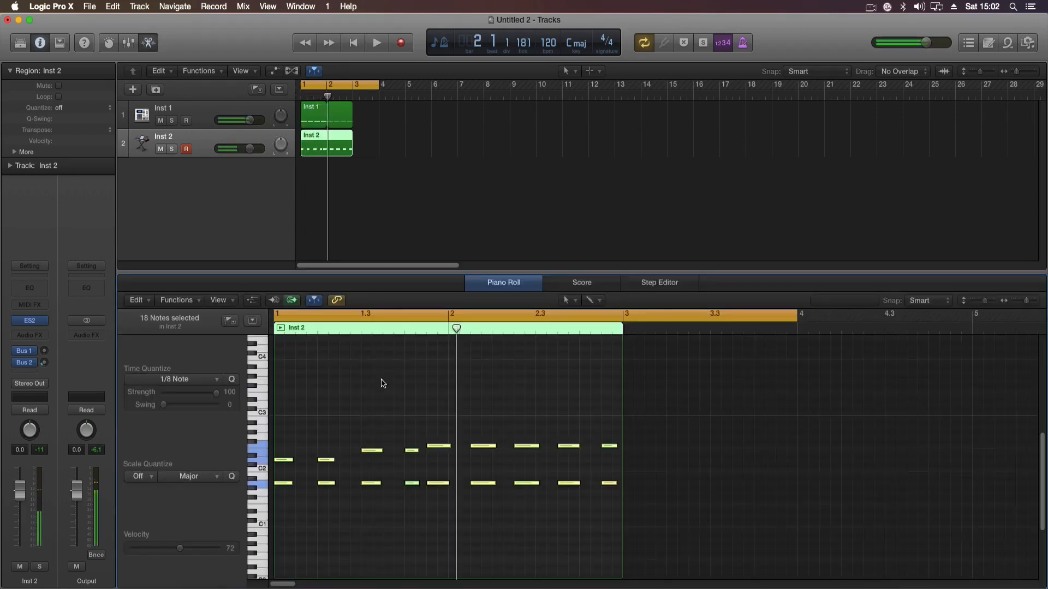
# Copy all the Inst 2 notes an eighth note later in the Piano Roll and play the result.
pyautogui.moveTo(282, 513); pyautogui.dragTo(621, 401)
pyautogui.moveTo(281, 485); pyautogui.dragTo(303, 486)
pyautogui.press('space')
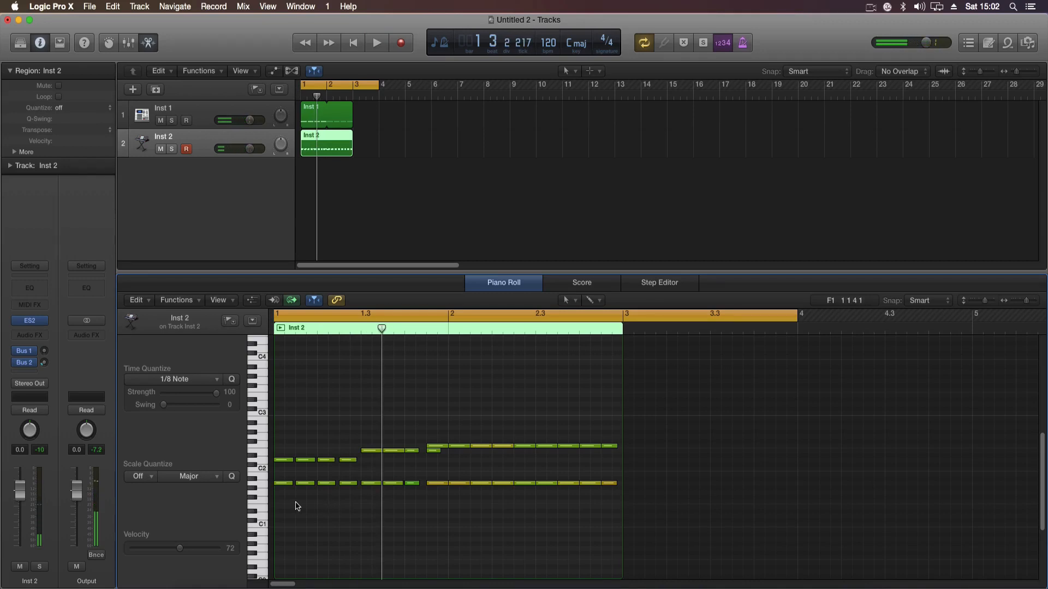
# Shorten all the Inst 2 notes and try adding copies a sixteenth note later, playing the result.
pyautogui.moveTo(281, 503); pyautogui.dragTo(620, 433)
pyautogui.moveTo(291, 465)
pyautogui.mouseDown()
pyautogui.moveTo(279, 484)
pyautogui.moveTo(290, 484)
pyautogui.mouseUp()
pyautogui.click(323, 515)
pyautogui.press('space')
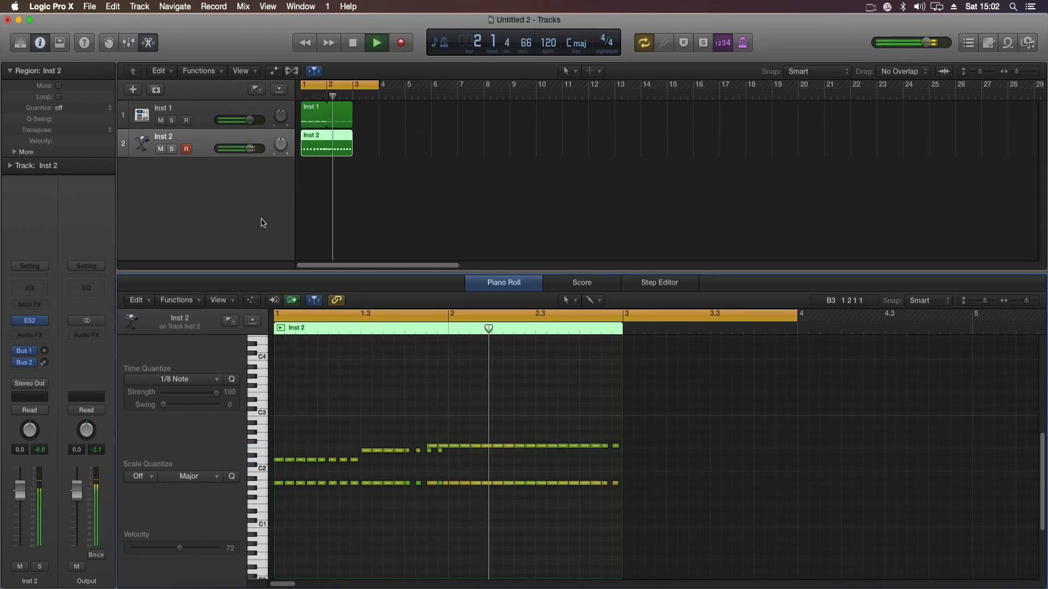
pyautogui.press('space')
# Select all the Inst 2 notes, fine-tune their length and audition the part.
pyautogui.press('super+a')
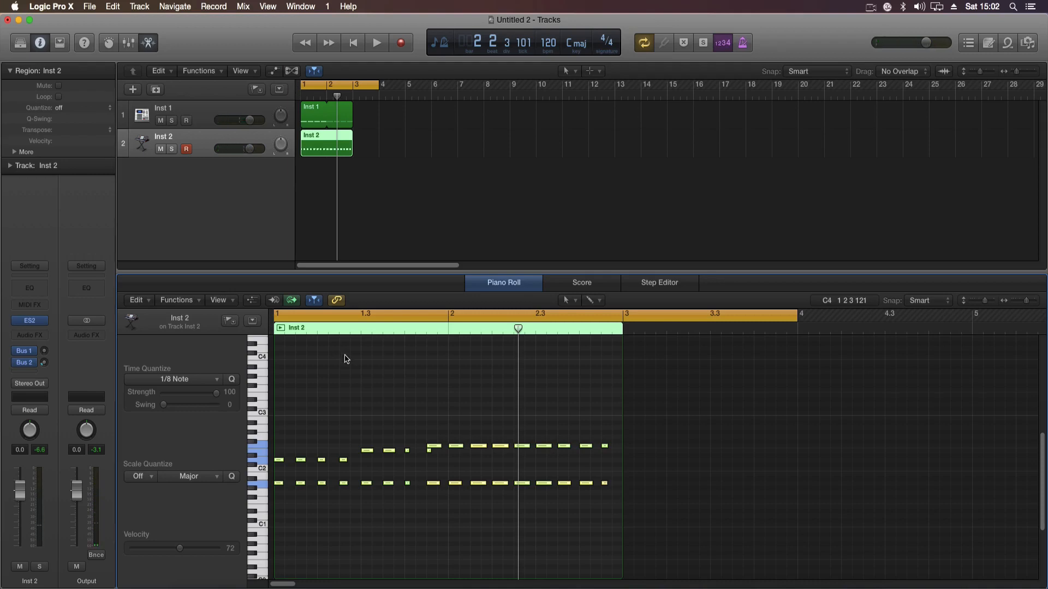
pyautogui.press('space')
pyautogui.press('space')
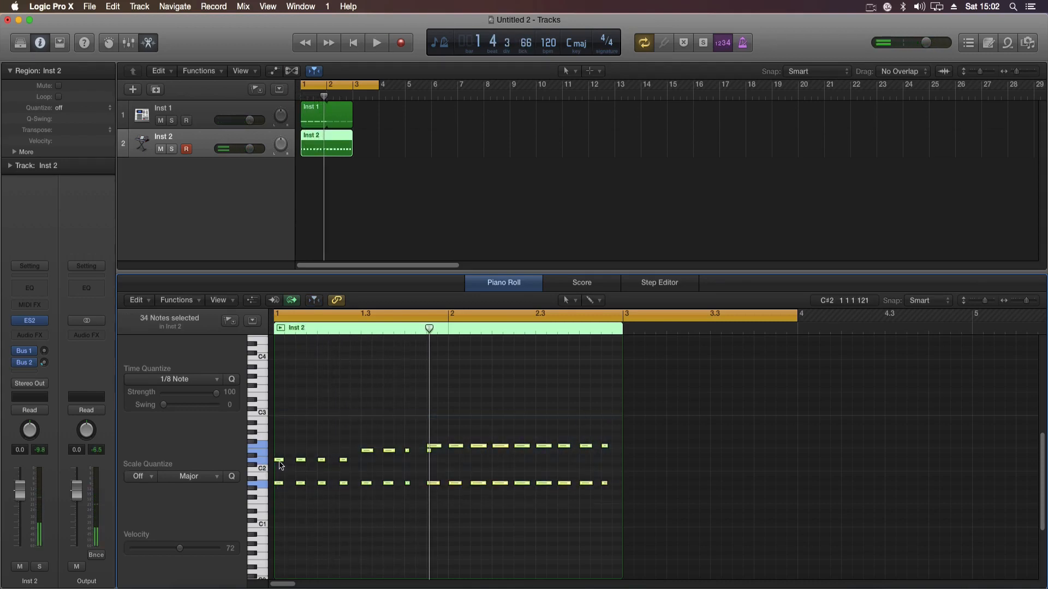
pyautogui.moveTo(280, 464)
pyautogui.mouseDown()
pyautogui.moveTo(289, 464)
pyautogui.moveTo(279, 464)
pyautogui.mouseUp()
pyautogui.press('space')
pyautogui.press('space')
pyautogui.click(284, 443)
# Set the project tempo to 128 BPM and play the arrangement at the new speed.
pyautogui.press('space')
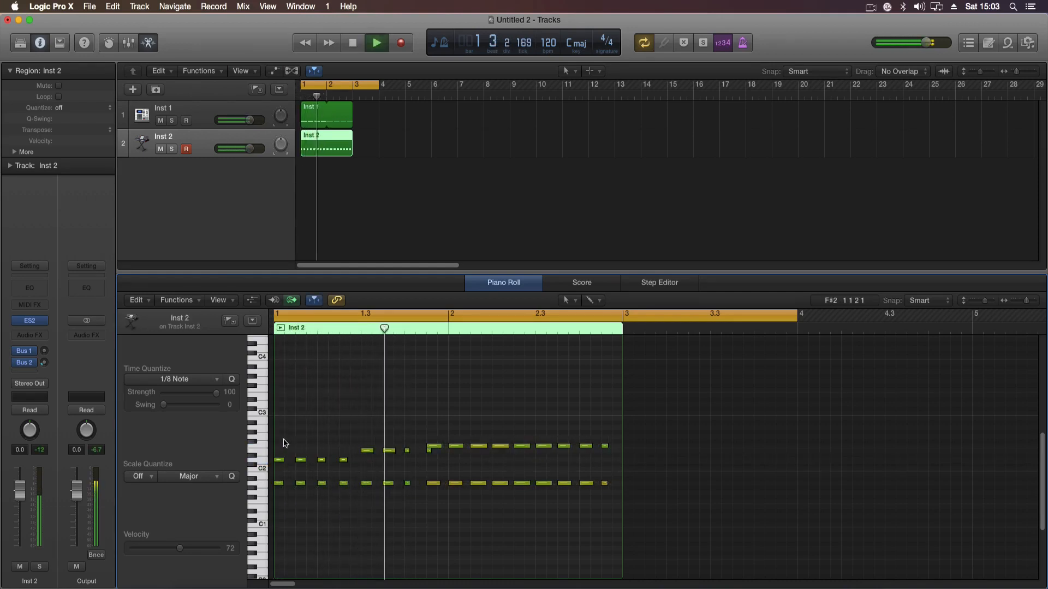
pyautogui.press('space')
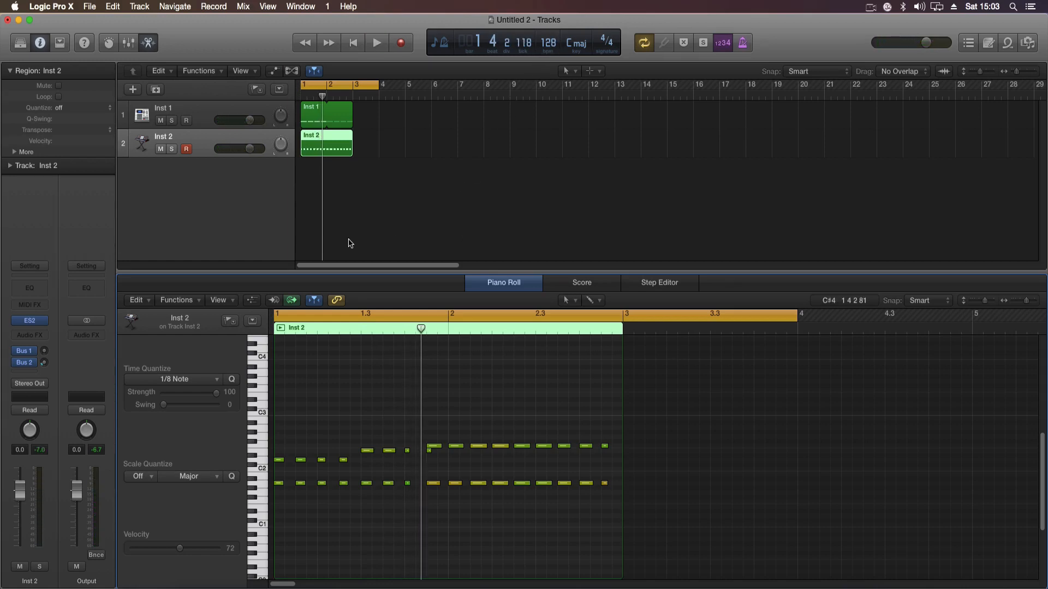
pyautogui.press('space')
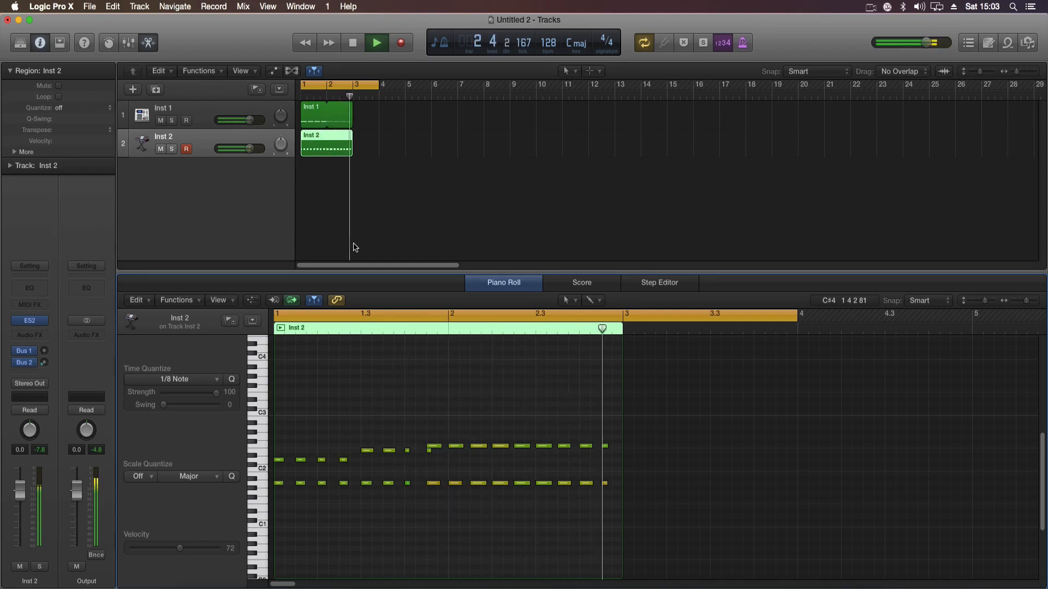
pyautogui.press('space')
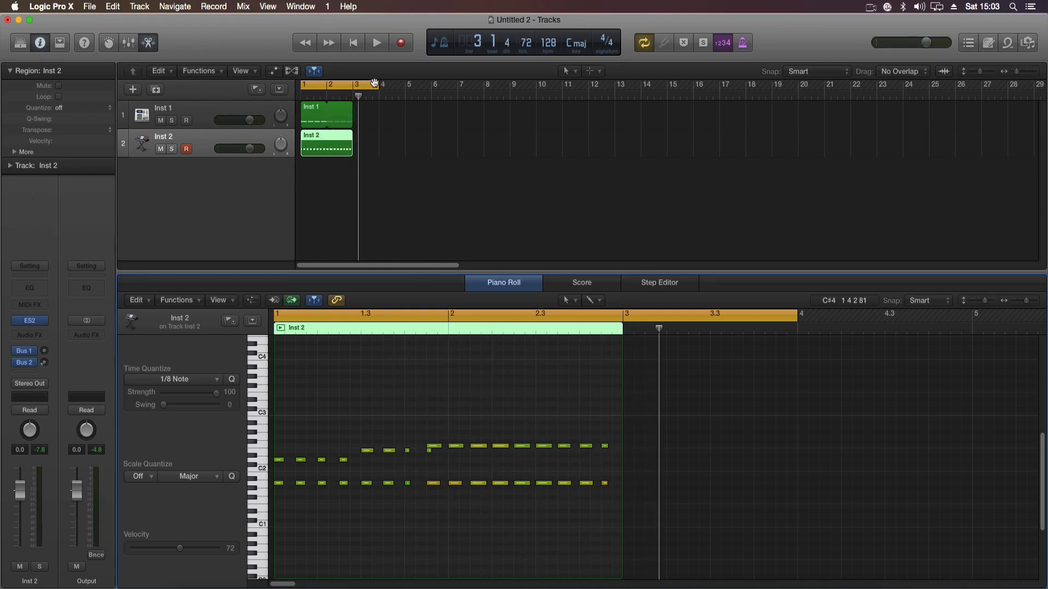
# Shorten the cycle range to end at bar 3 and mute the Inst 2 track.
pyautogui.moveTo(374, 82); pyautogui.dragTo(352, 83)
pyautogui.click(355, 235)
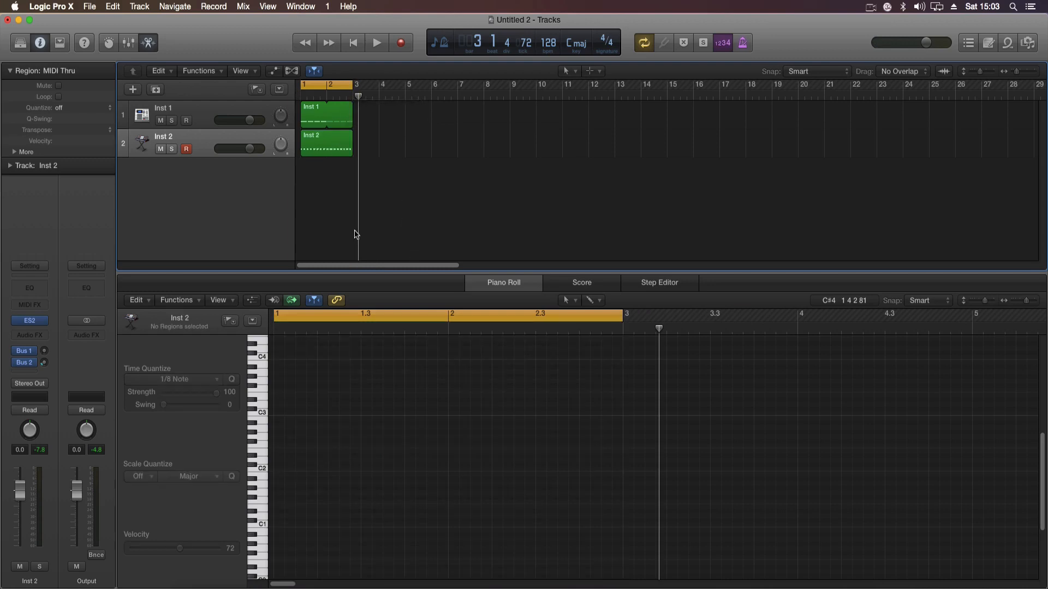
pyautogui.click(161, 149)
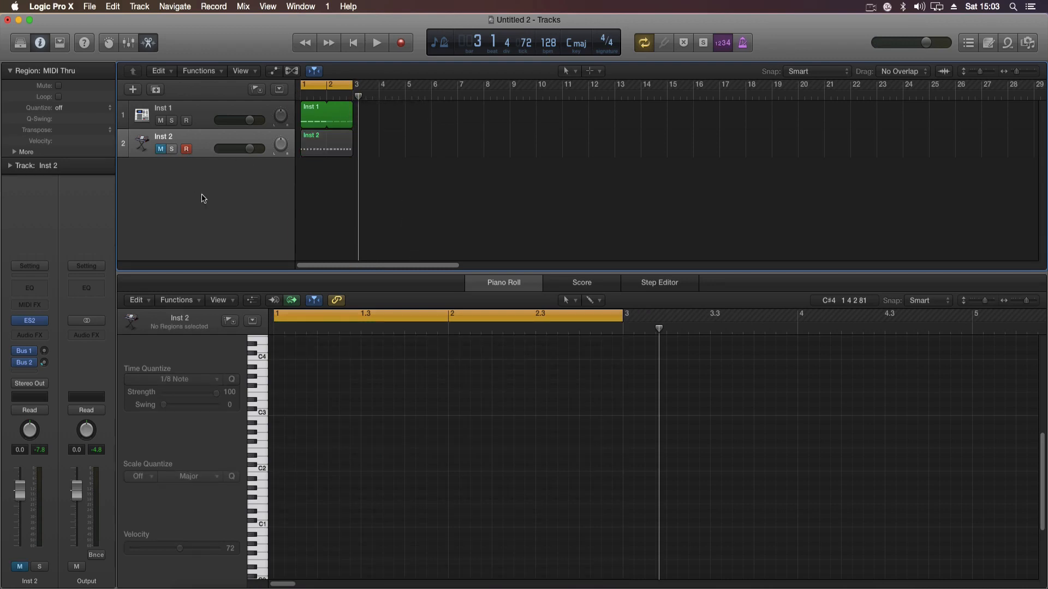
# Create one more software instrument track below Inst 2 and hide the Library.
pyautogui.rightClick(337, 195)
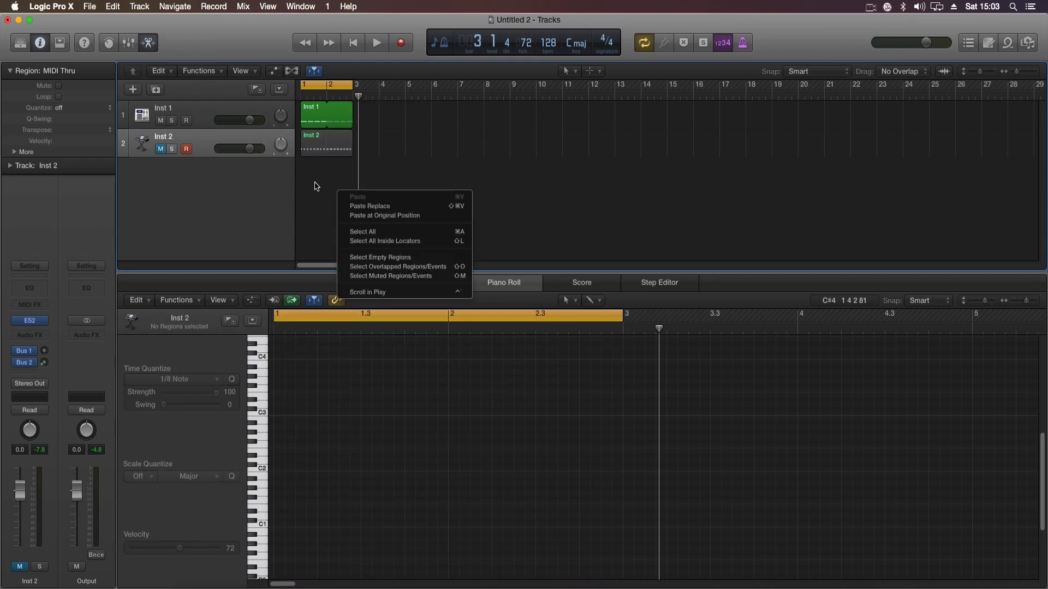
pyautogui.click(314, 186)
pyautogui.click(139, 89)
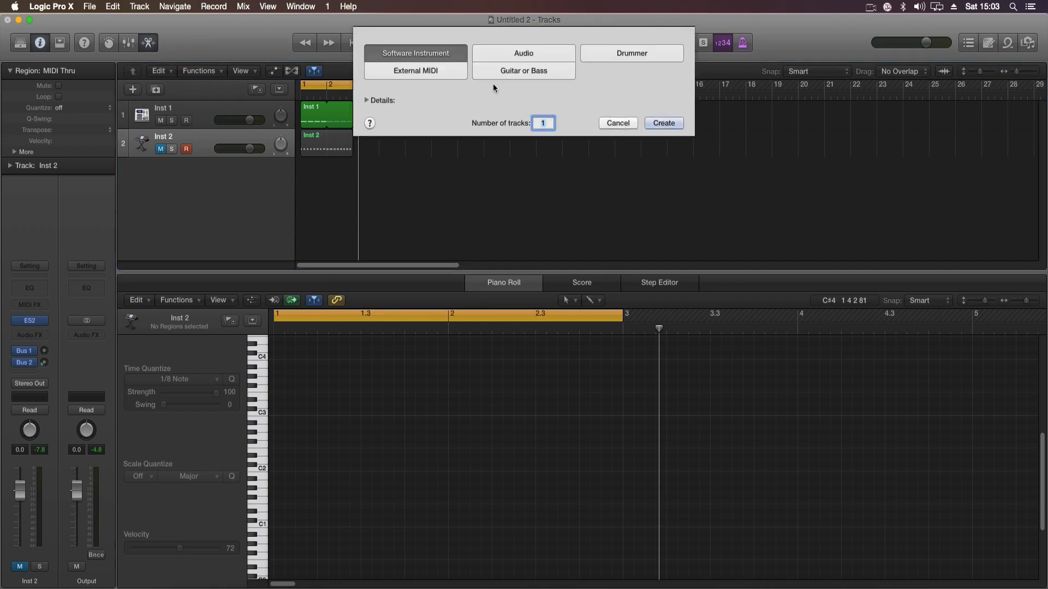
pyautogui.click(675, 125)
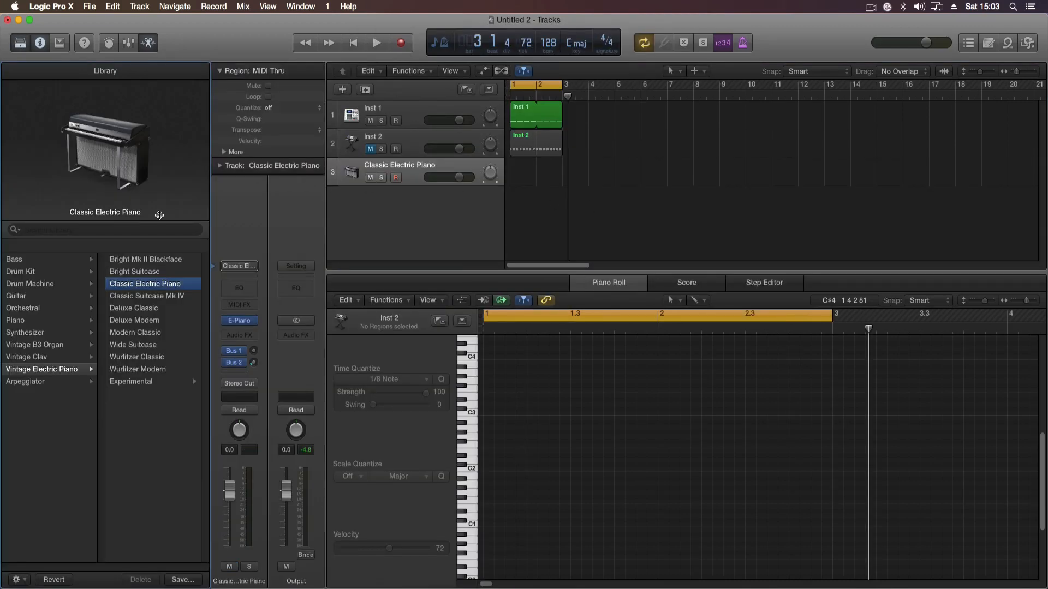
pyautogui.click(22, 49)
# Load ES2 on the third track and try its Synth Bass preset Breaks Bass.
pyautogui.click(46, 321)
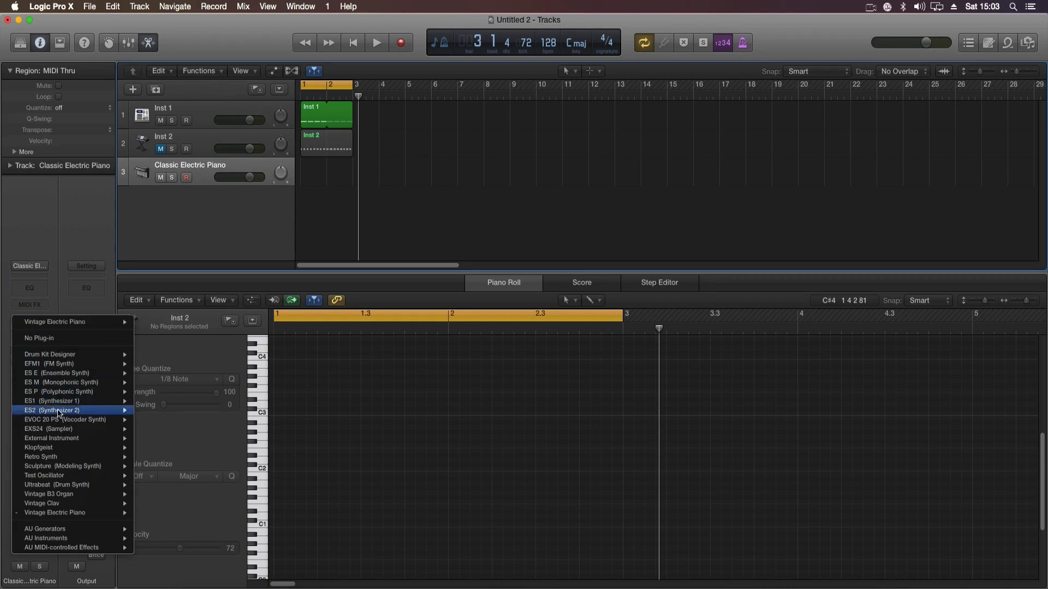
pyautogui.click(355, 251)
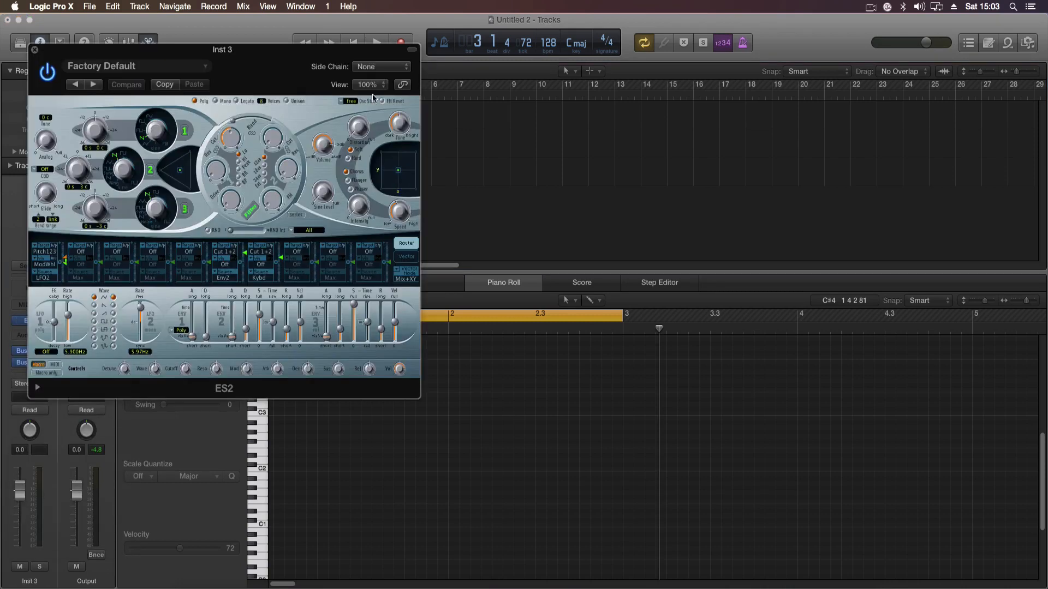
pyautogui.click(186, 72)
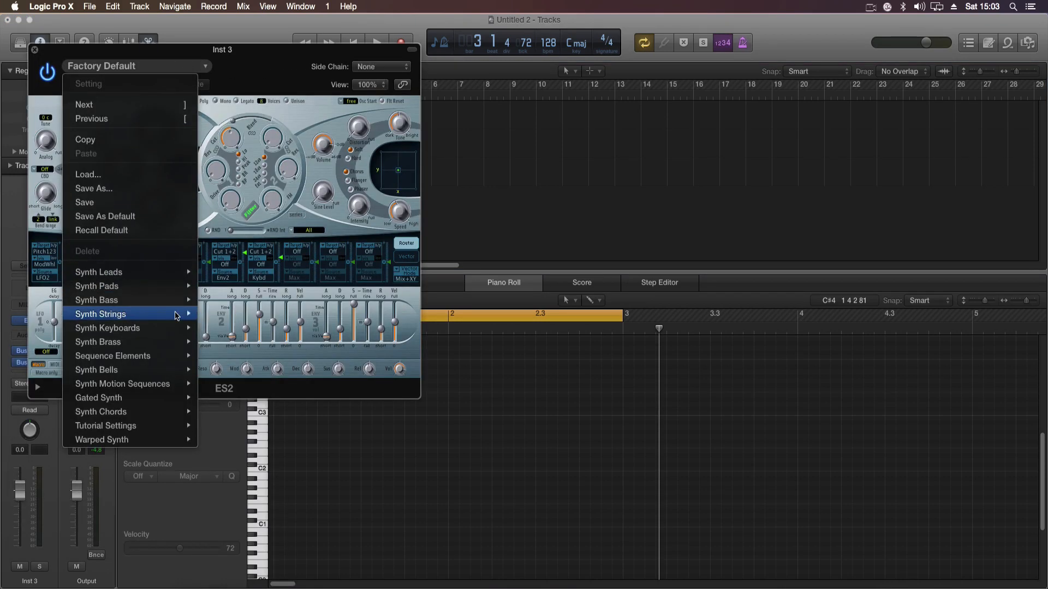
pyautogui.moveTo(177, 304)
pyautogui.click(240, 272)
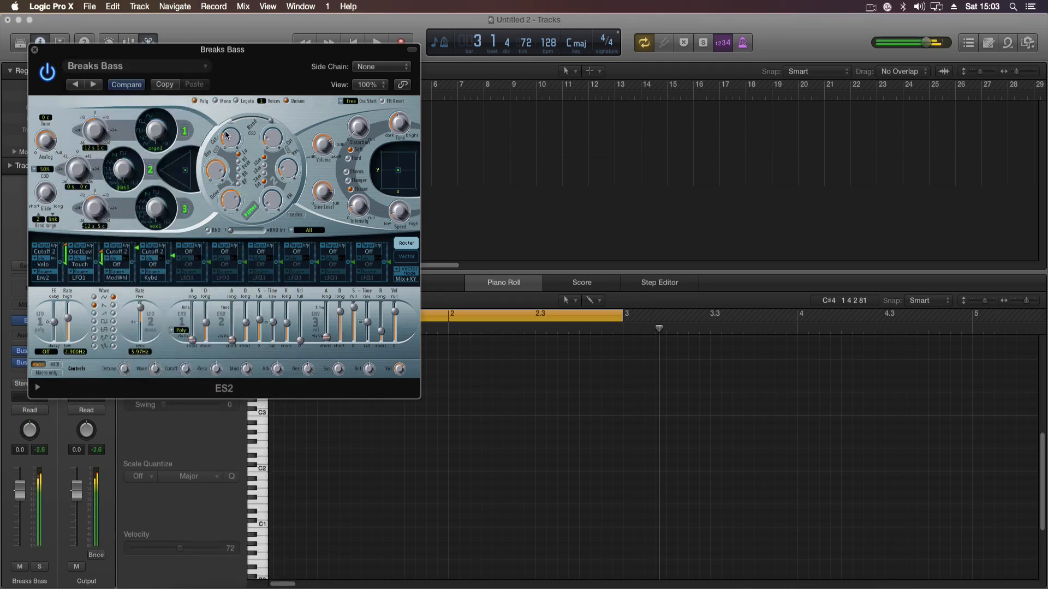
# Switch ES2 to the Synth Bass preset Electric Bass and close the plug-in window.
pyautogui.click(171, 67)
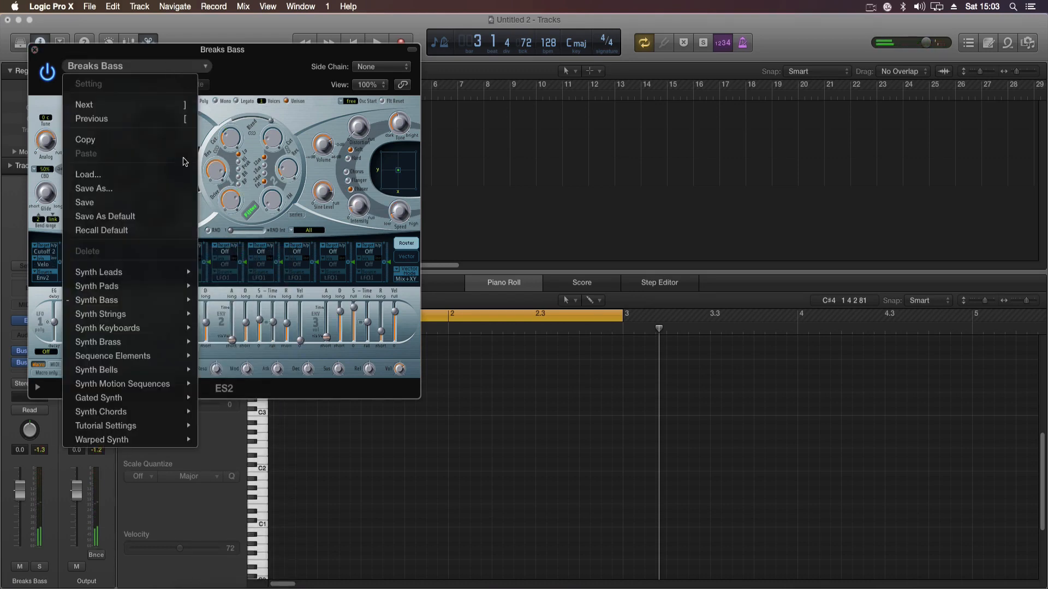
pyautogui.moveTo(170, 304)
pyautogui.click(245, 315)
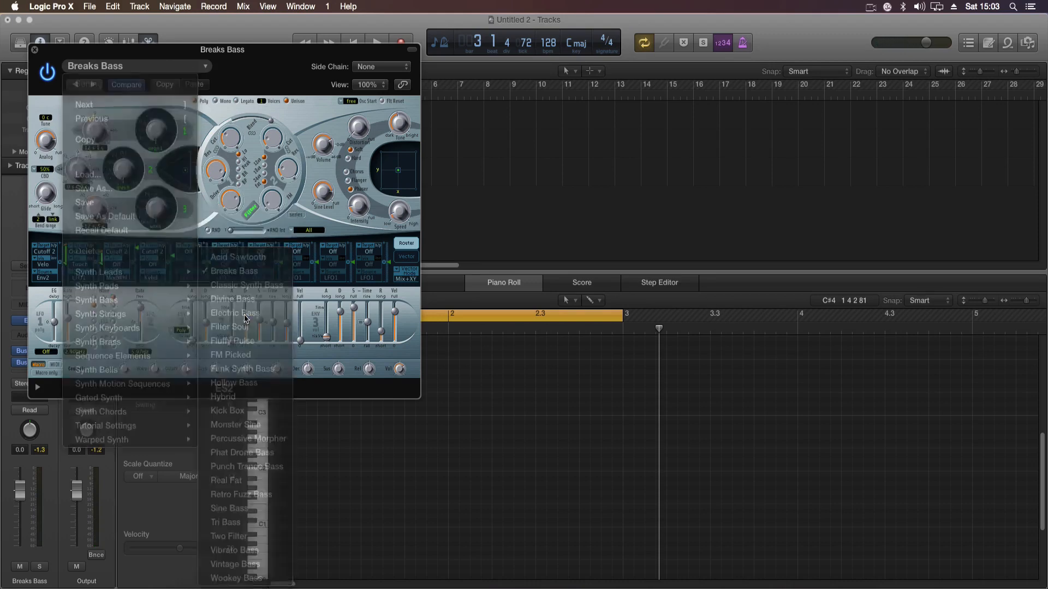
pyautogui.click(35, 51)
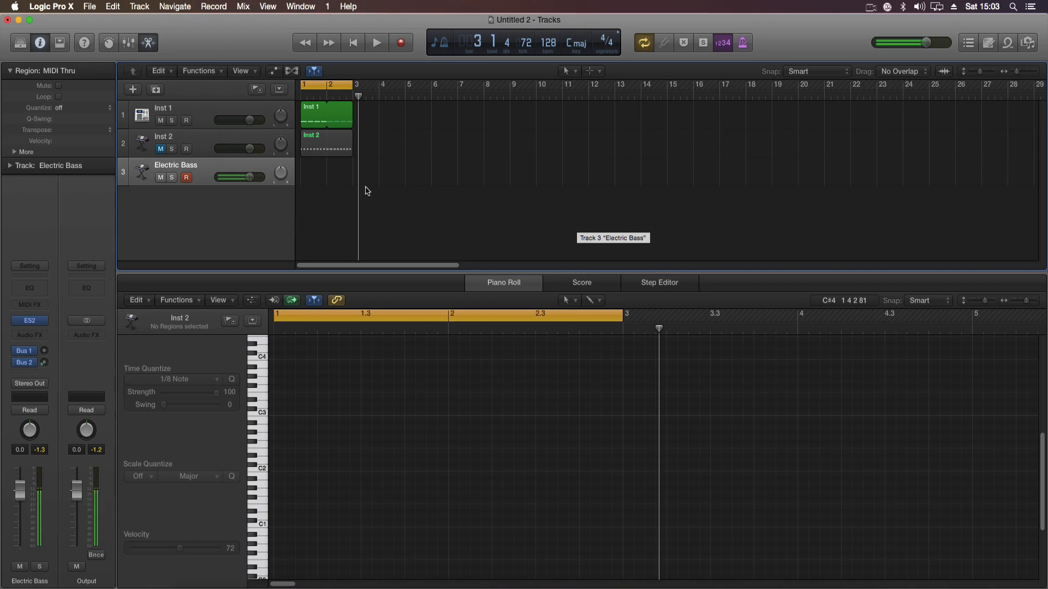
# Record a two-bar bass part of 12 notes on a single pitch on the Electric Bass track within the cycle range.
pyautogui.rightClick(311, 178)
pyautogui.click(406, 90)
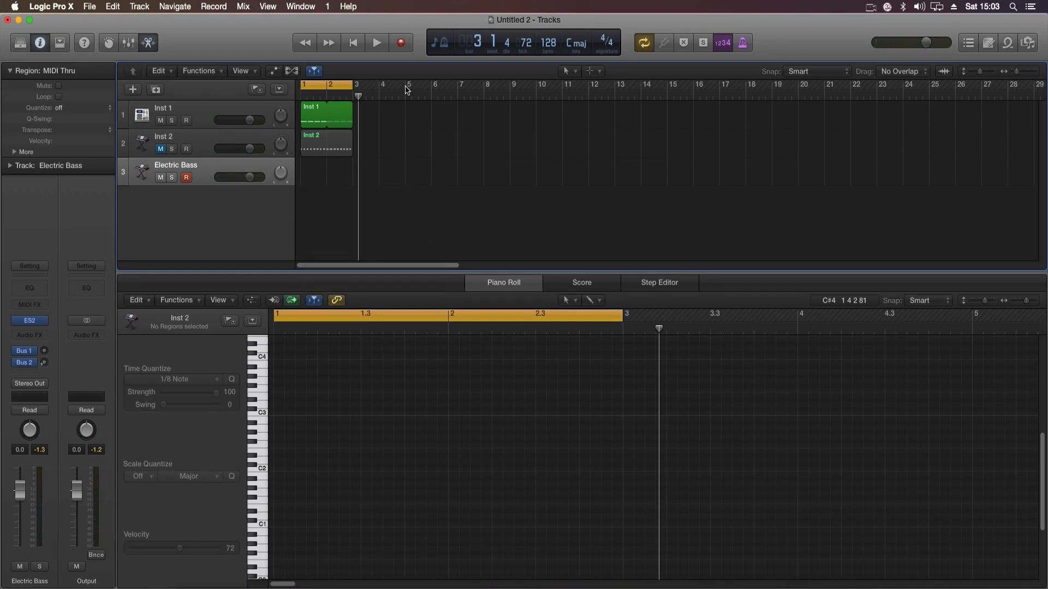
pyautogui.click(400, 42)
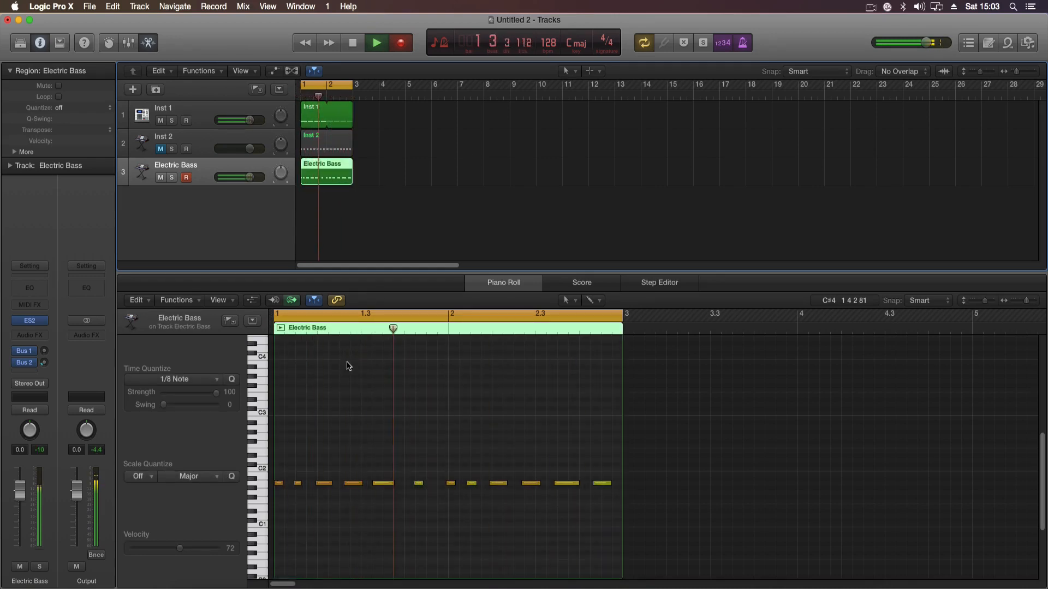
pyautogui.press('space')
# Quantize all the recorded bass notes to 1/8 Note and play the loop back.
pyautogui.moveTo(599, 509); pyautogui.dragTo(272, 463)
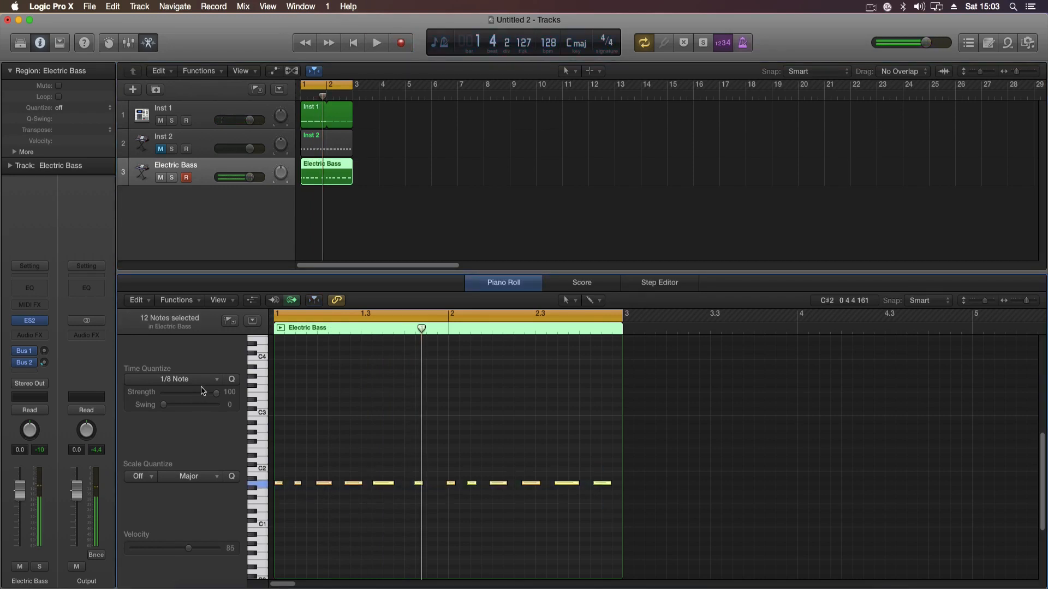
pyautogui.click(231, 381)
pyautogui.click(346, 382)
pyautogui.press('space')
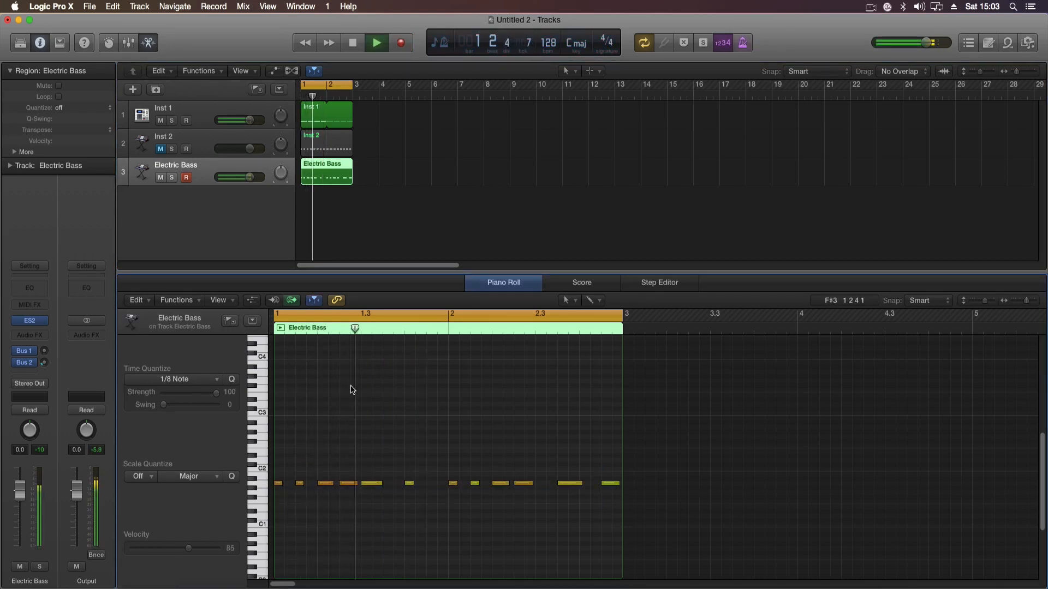
pyautogui.press('space')
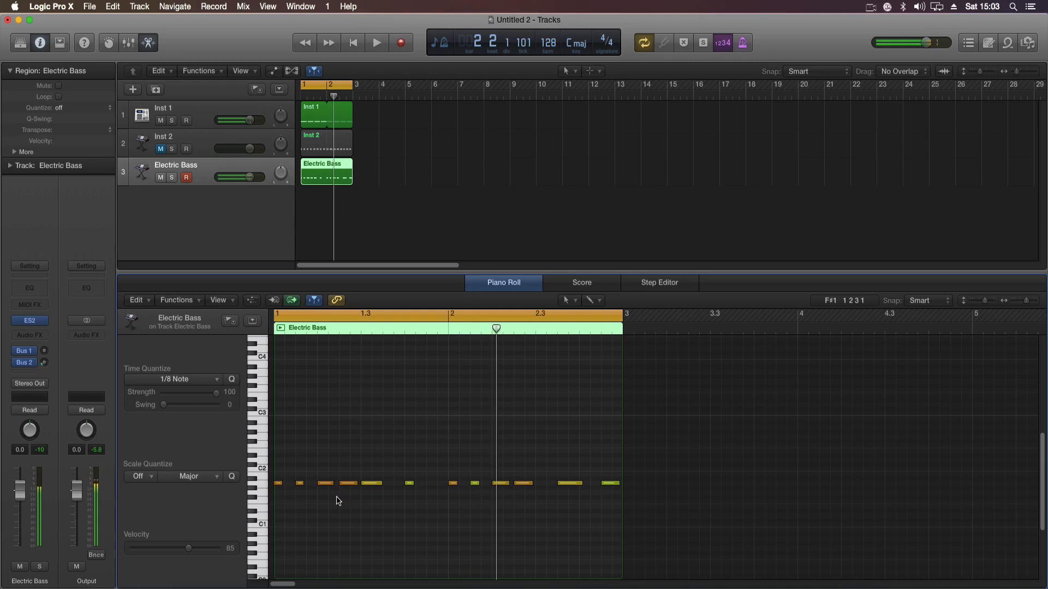
# Quantize all the bass notes to 1/8 Swing D and audition the loop.
pyautogui.moveTo(620, 502); pyautogui.dragTo(275, 497)
pyautogui.click(188, 379)
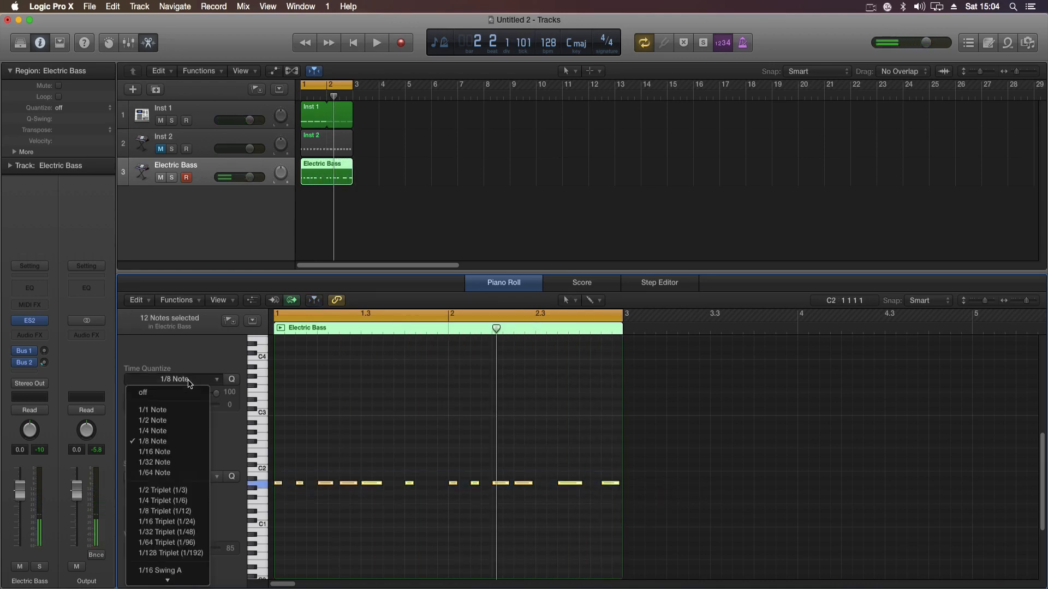
pyautogui.scroll(-5, 185, 509)
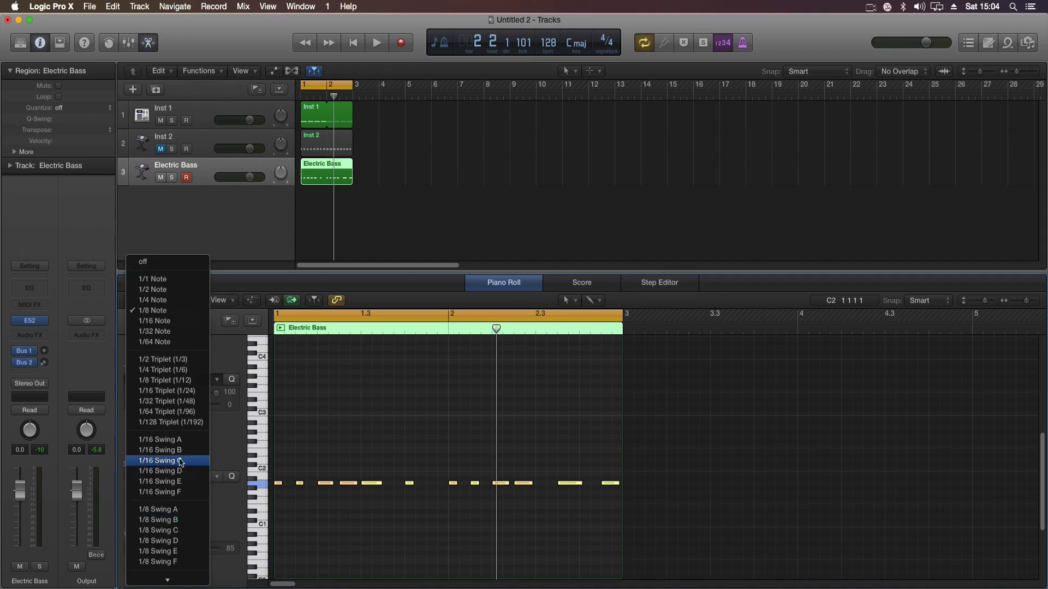
pyautogui.click(164, 540)
pyautogui.press('space')
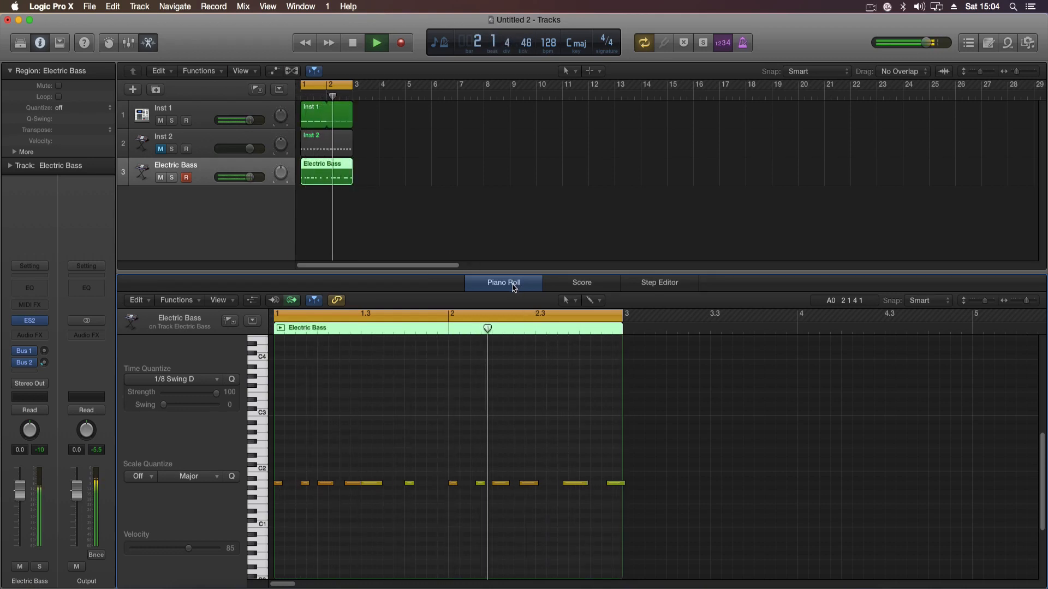
pyautogui.press('space')
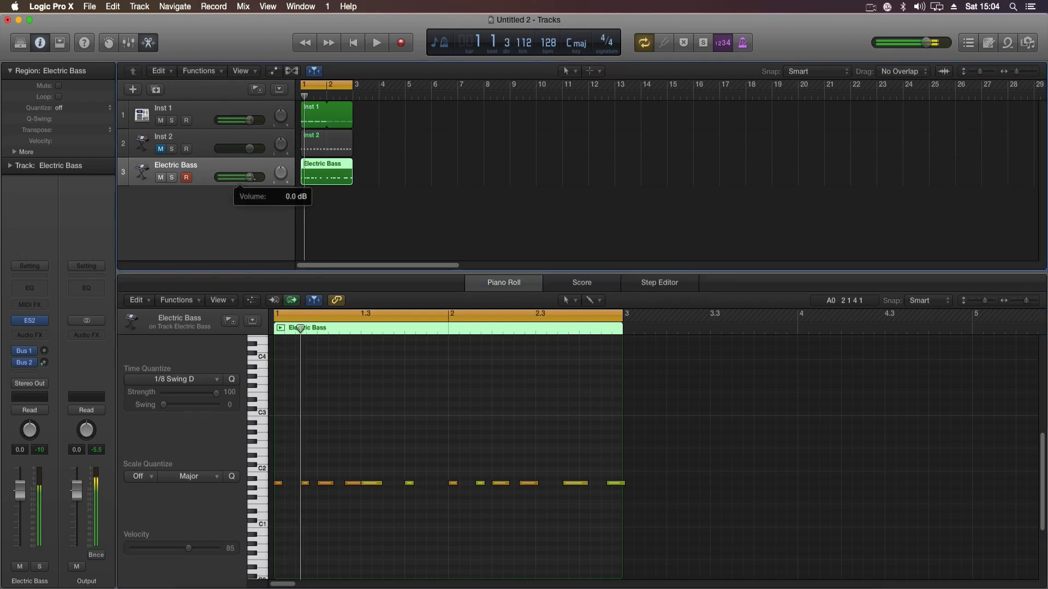
# Raise the Electric Bass track's volume to +3.1 dB and check its region's note pitch in the Piano Roll.
pyautogui.click(431, 239)
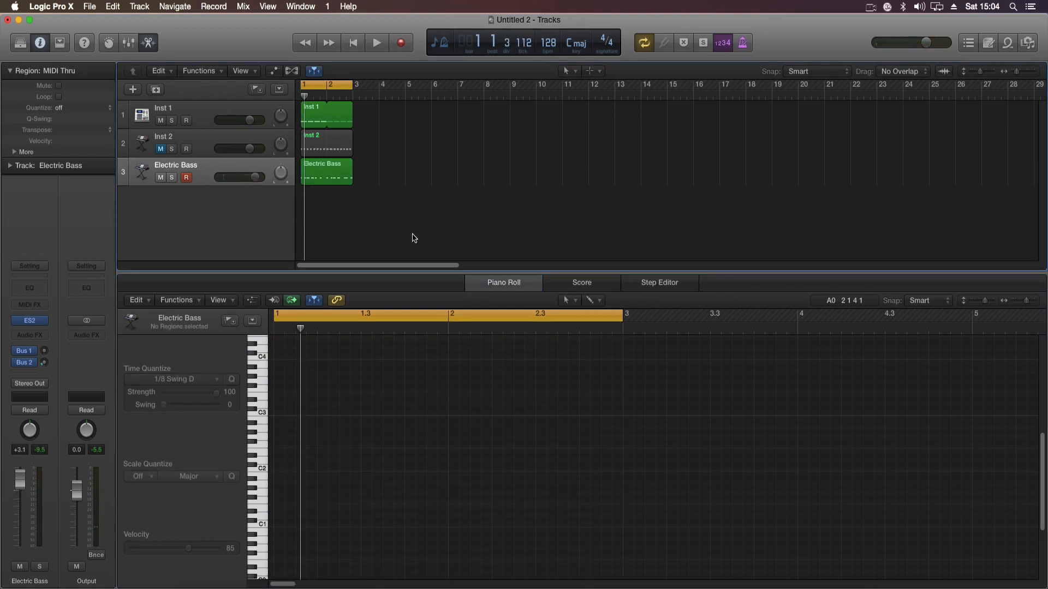
pyautogui.click(325, 179)
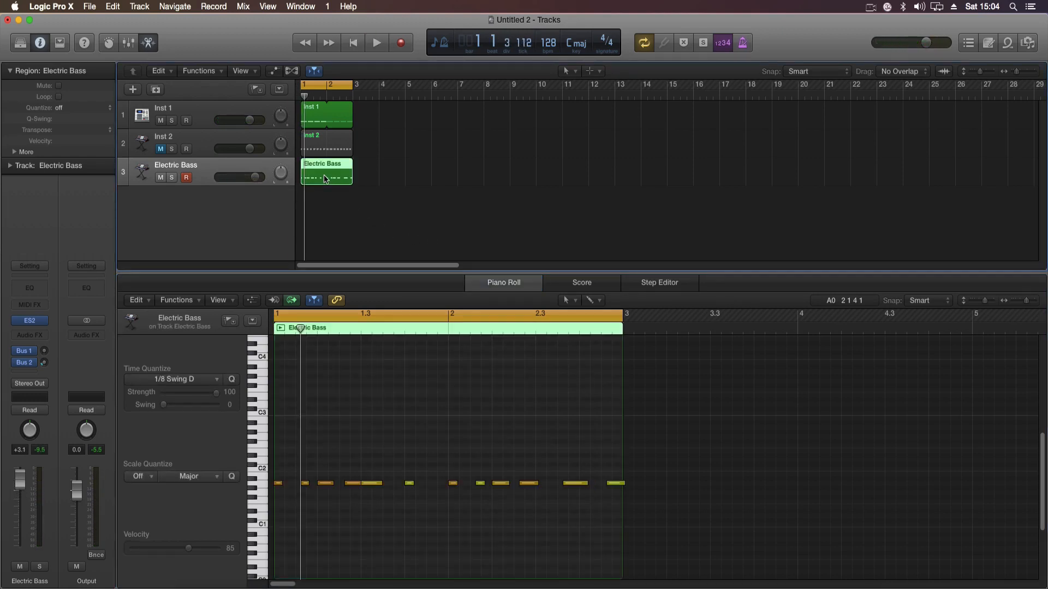
pyautogui.click(264, 487)
# Check the kick's pitch with the Tuner on the Inst 1 track during playback, and close the Tuner.
pyautogui.click(197, 113)
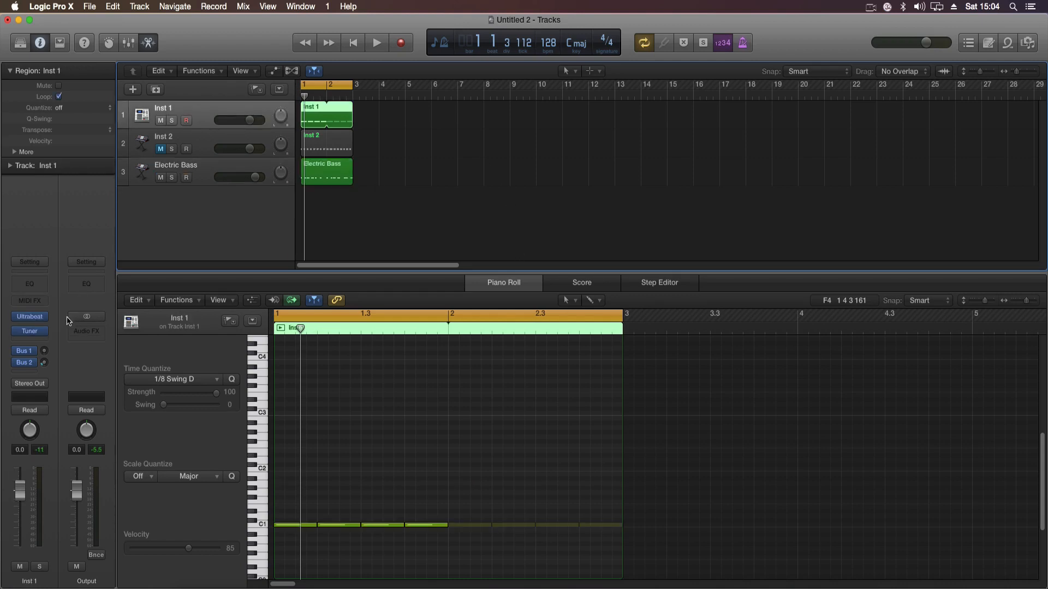
pyautogui.click(31, 332)
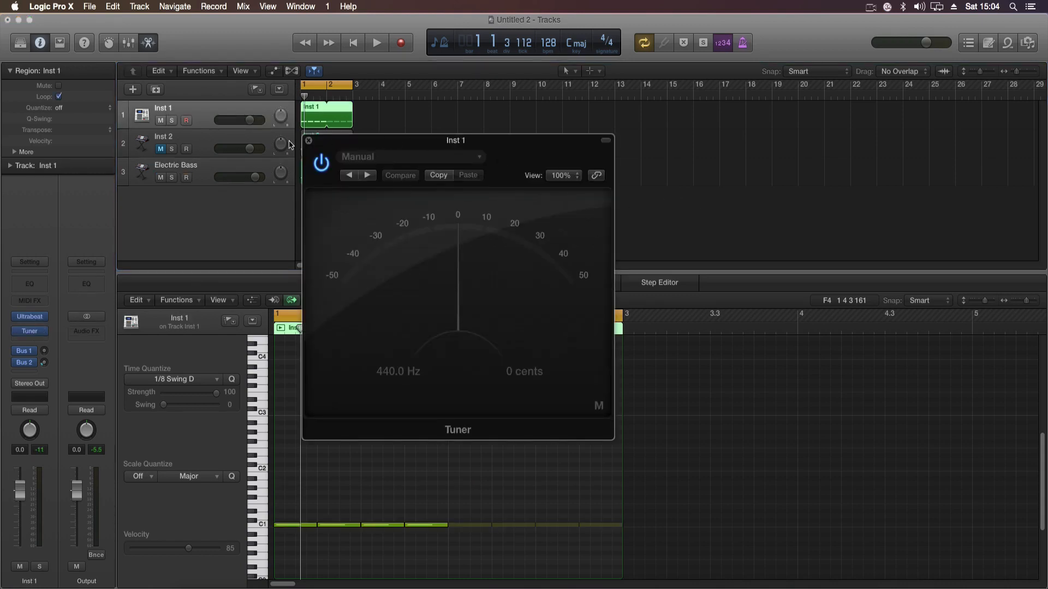
pyautogui.press('space')
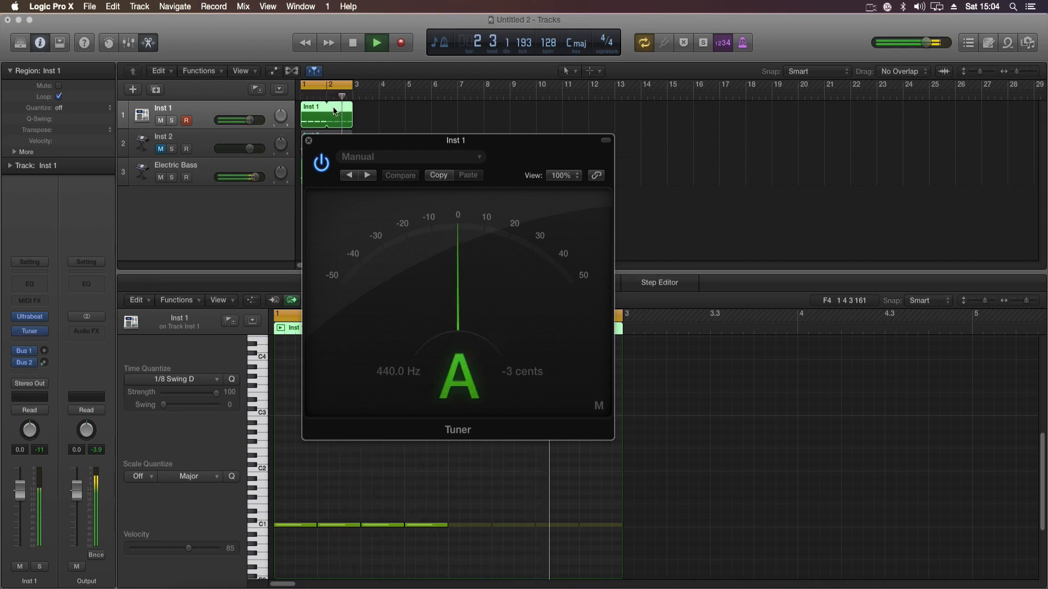
pyautogui.moveTo(491, 140); pyautogui.dragTo(648, 134)
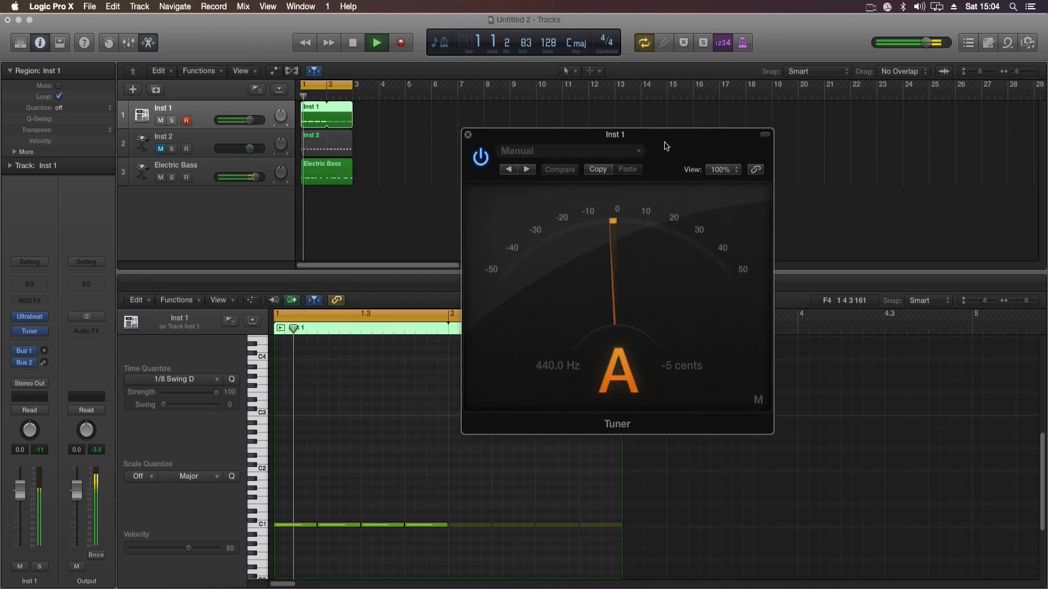
pyautogui.click(468, 134)
pyautogui.press('space')
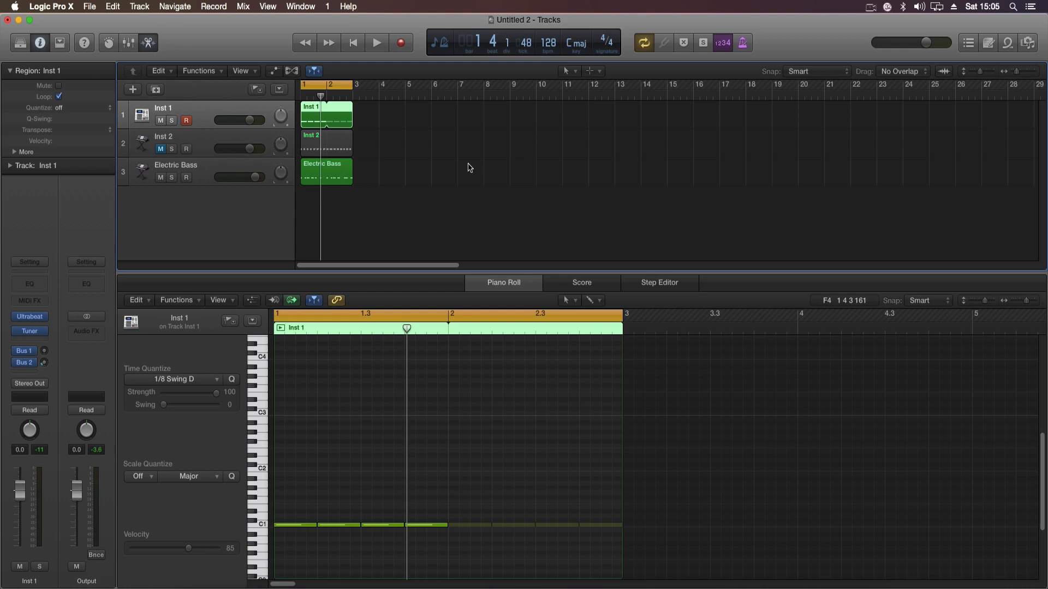
pyautogui.click(341, 171)
pyautogui.click(329, 117)
pyautogui.click(407, 192)
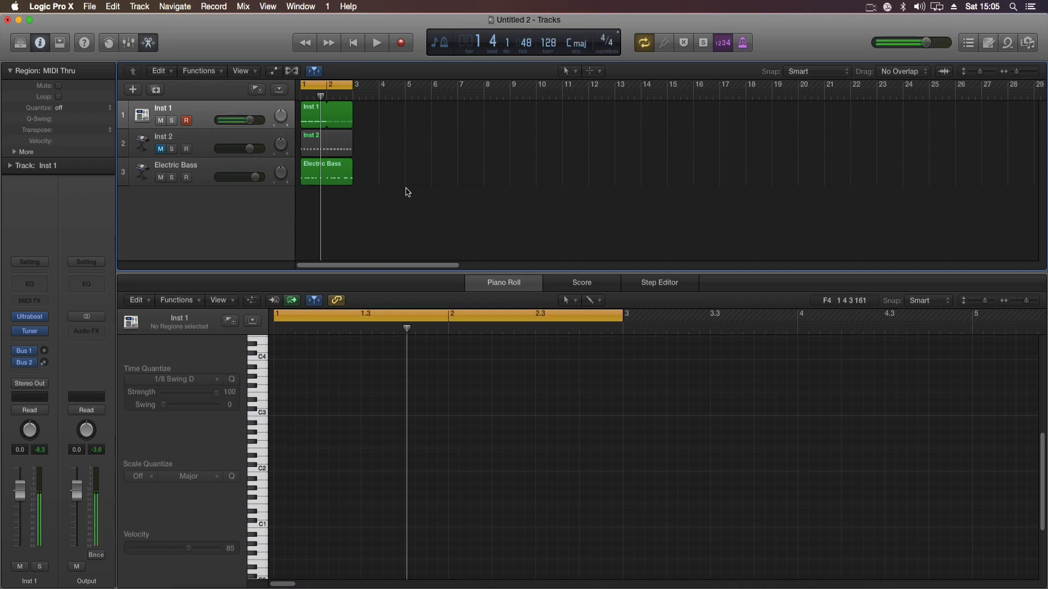
pyautogui.click(195, 168)
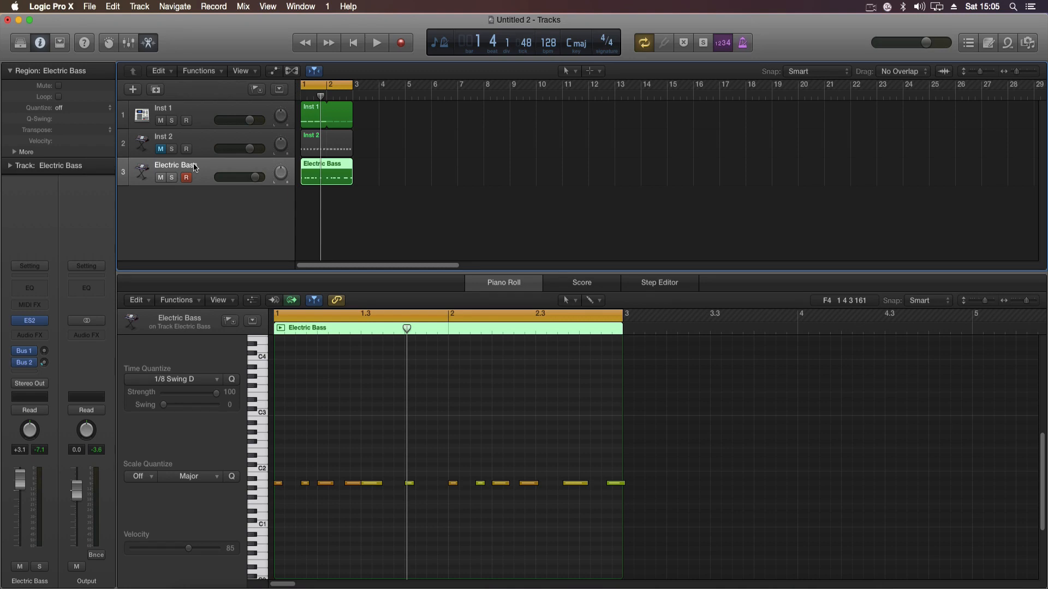
pyautogui.click(413, 243)
pyautogui.click(338, 176)
pyautogui.click(376, 203)
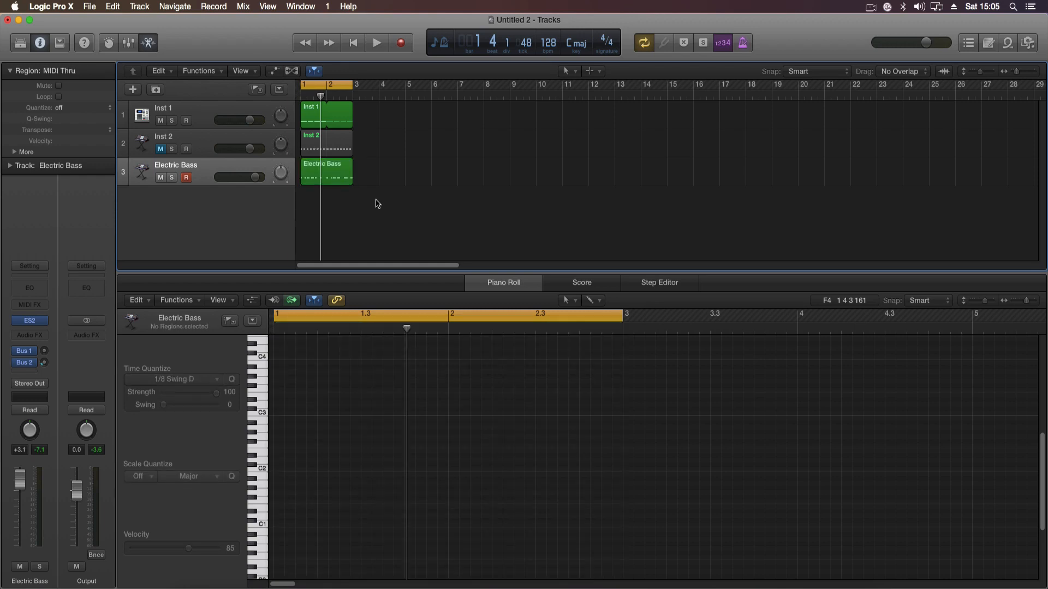
pyautogui.click(204, 114)
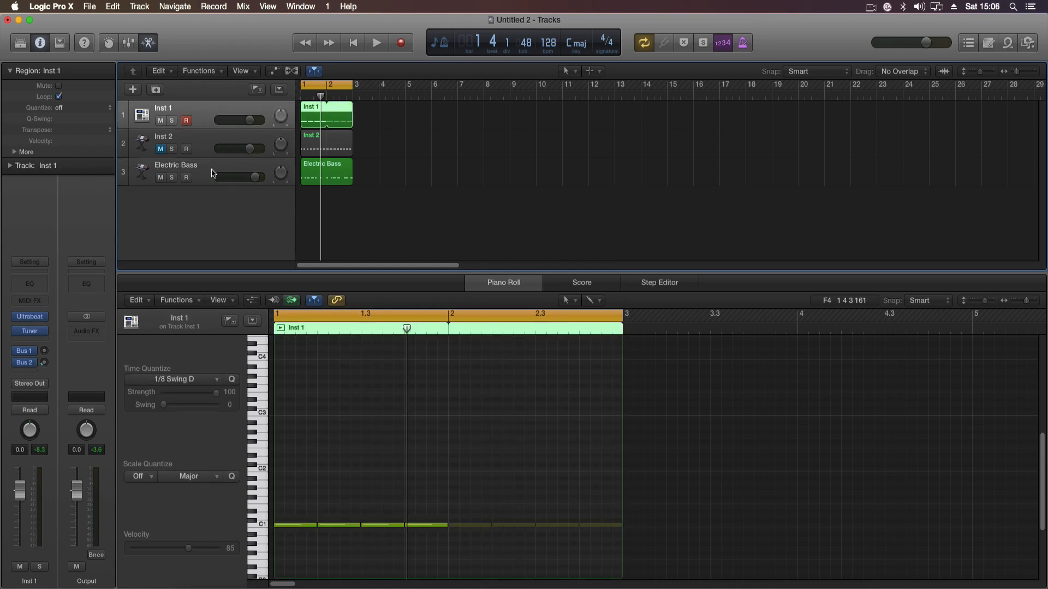
pyautogui.click(213, 173)
pyautogui.click(202, 119)
pyautogui.click(202, 165)
pyautogui.click(498, 213)
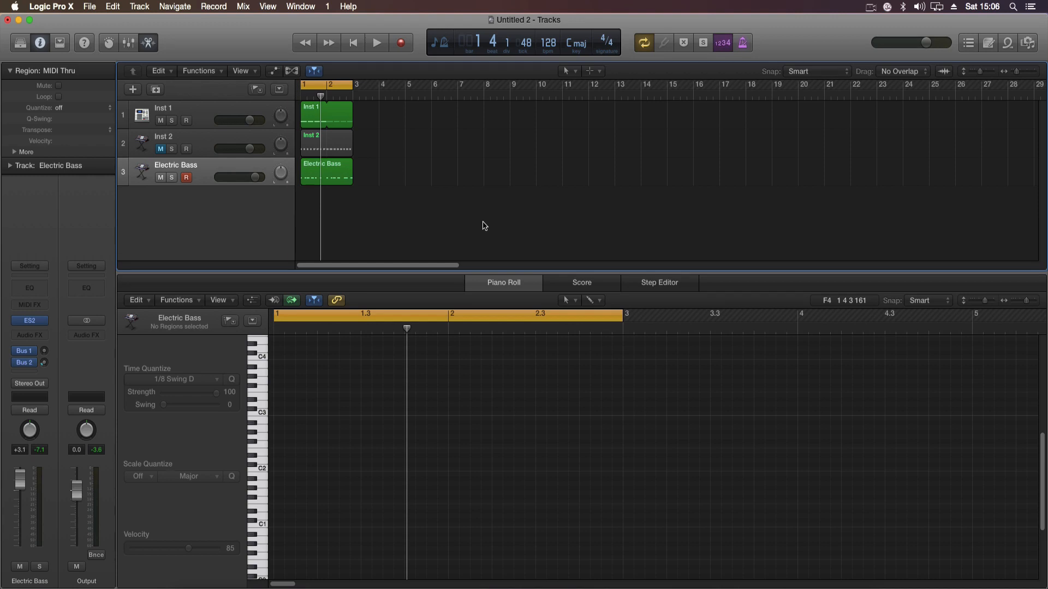
# Hide the Piano Roll and initialize the Kick 1 voice in Inst 1's Ultrabeat as a Sample voice.
pyautogui.click(511, 289)
pyautogui.click(221, 117)
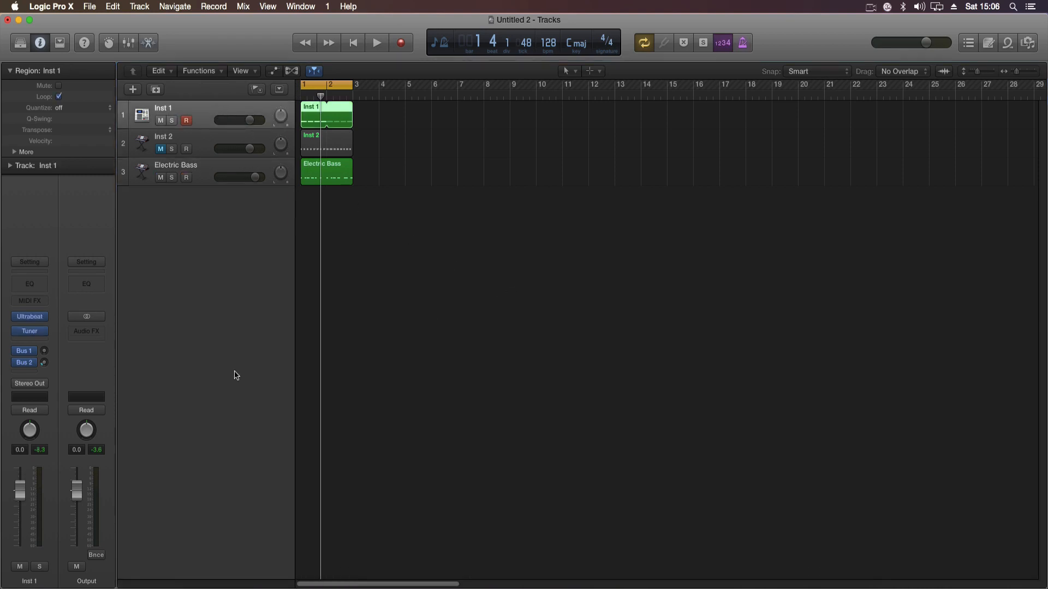
pyautogui.click(30, 316)
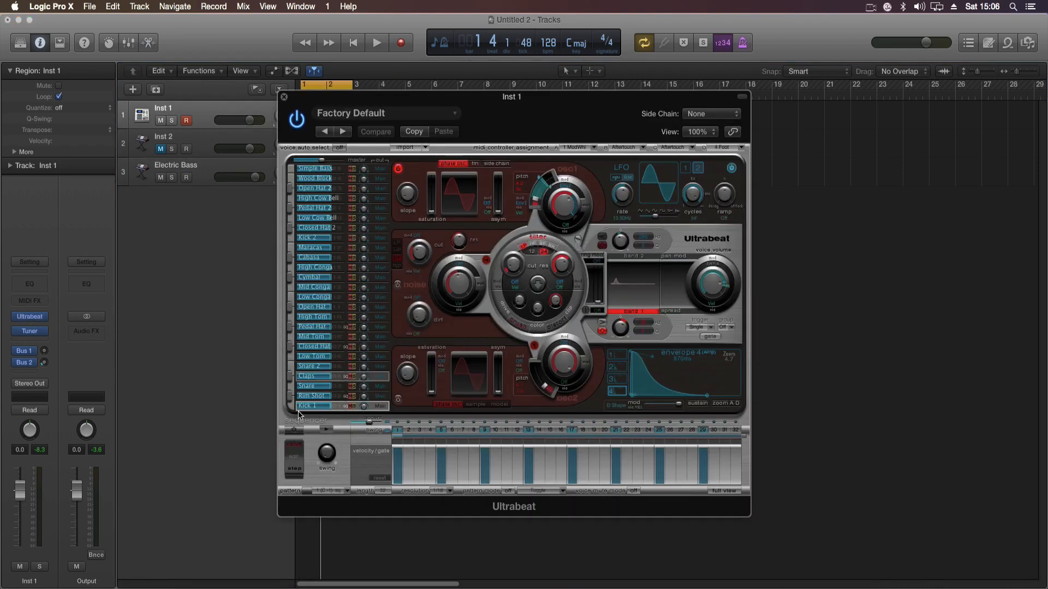
pyautogui.click(321, 408)
pyautogui.rightClick(321, 411)
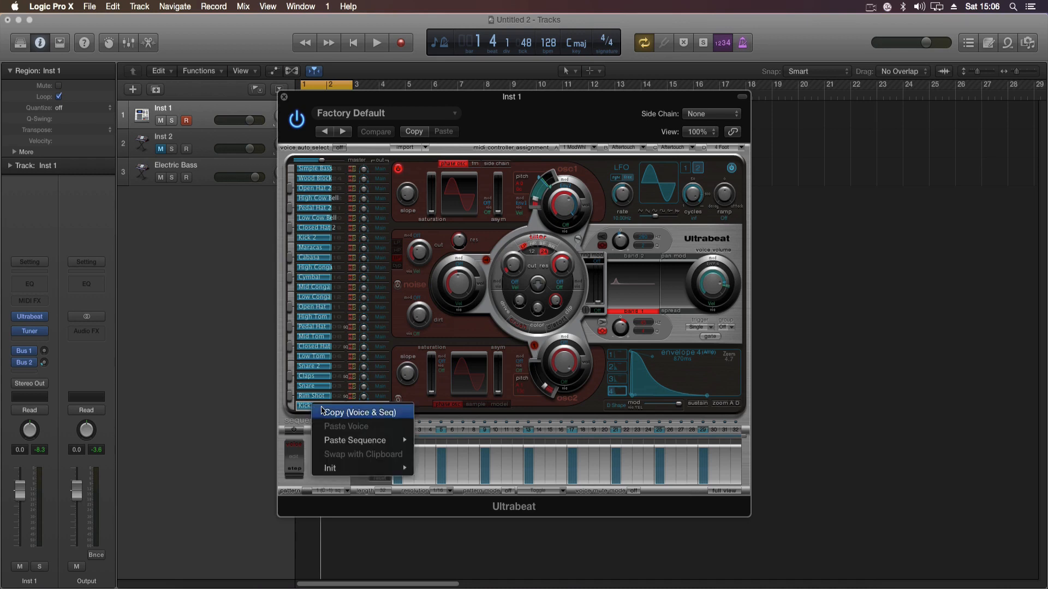
pyautogui.moveTo(360, 468)
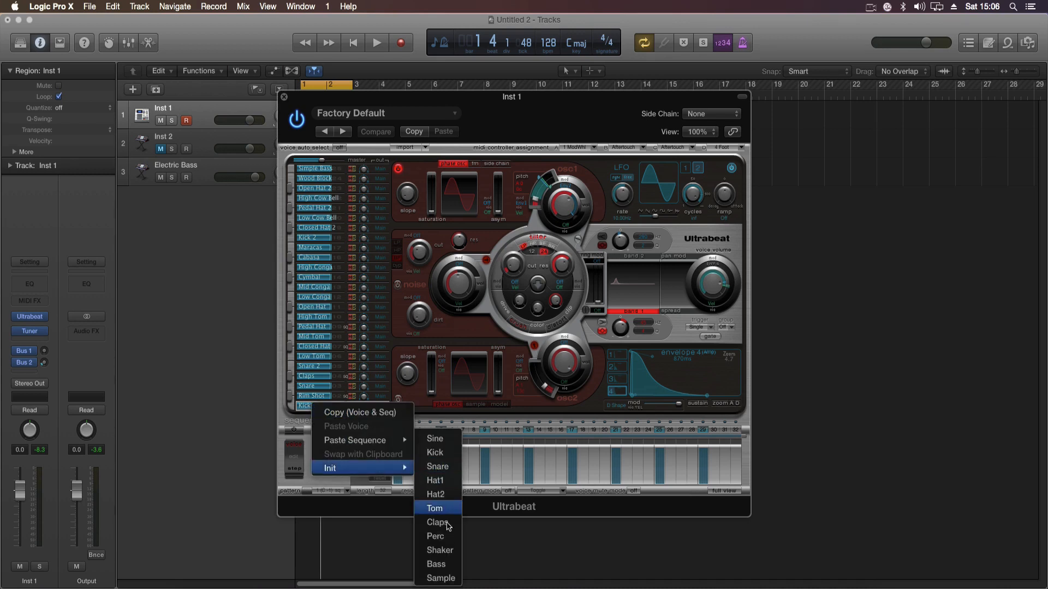
pyautogui.click(453, 578)
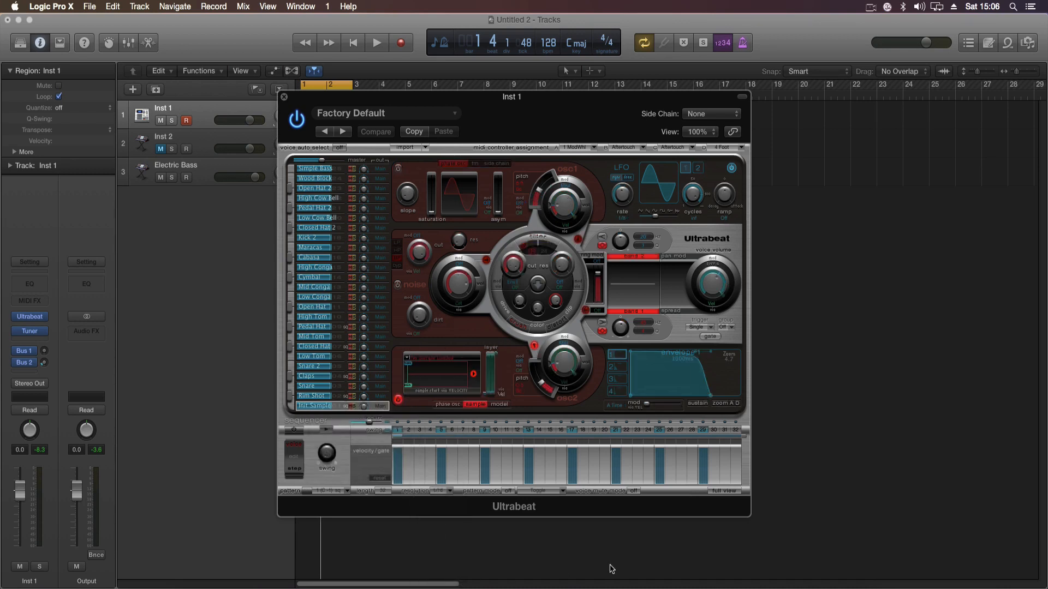
# Load the sample WA_electrik_bd1.aif from the Epic Electro folder into oscillator 2 of the initialized Ultrabeat voice.
pyautogui.click(429, 358)
pyautogui.click(427, 379)
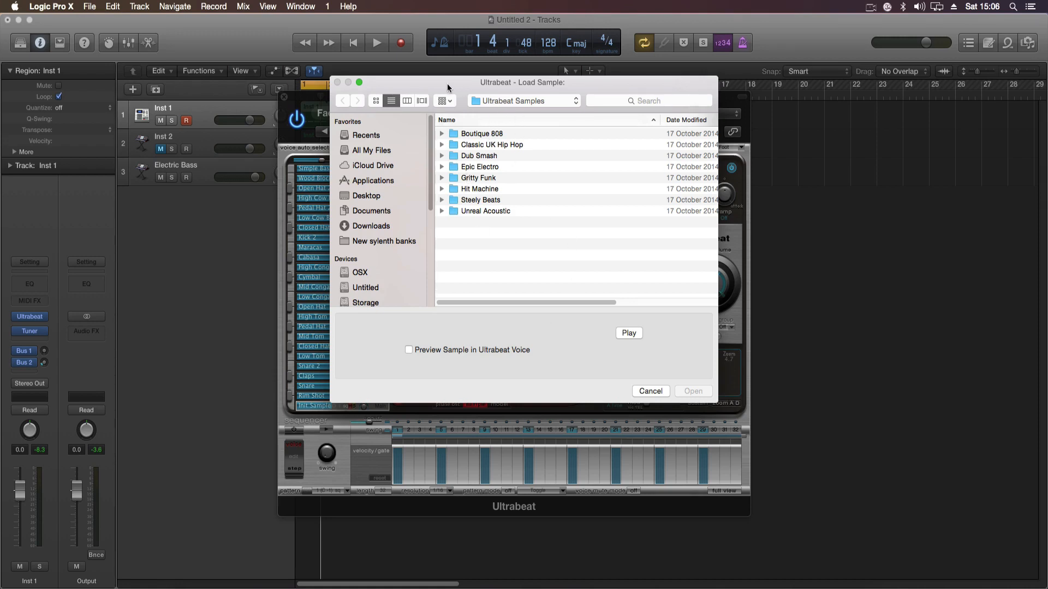
pyautogui.moveTo(477, 84); pyautogui.dragTo(441, 129)
pyautogui.click(494, 137)
pyautogui.click(520, 158)
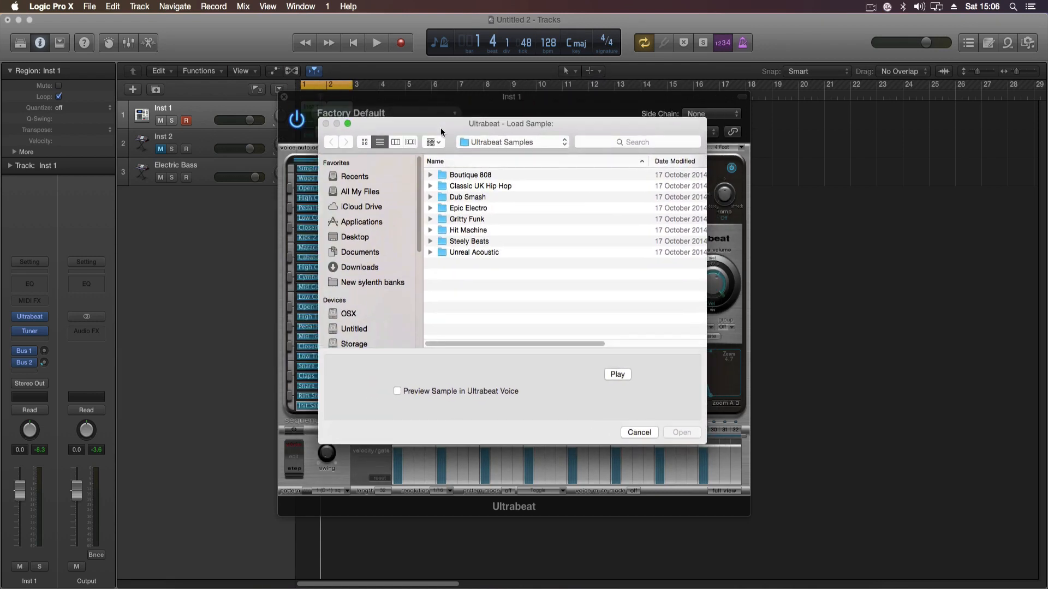
pyautogui.doubleClick(475, 209)
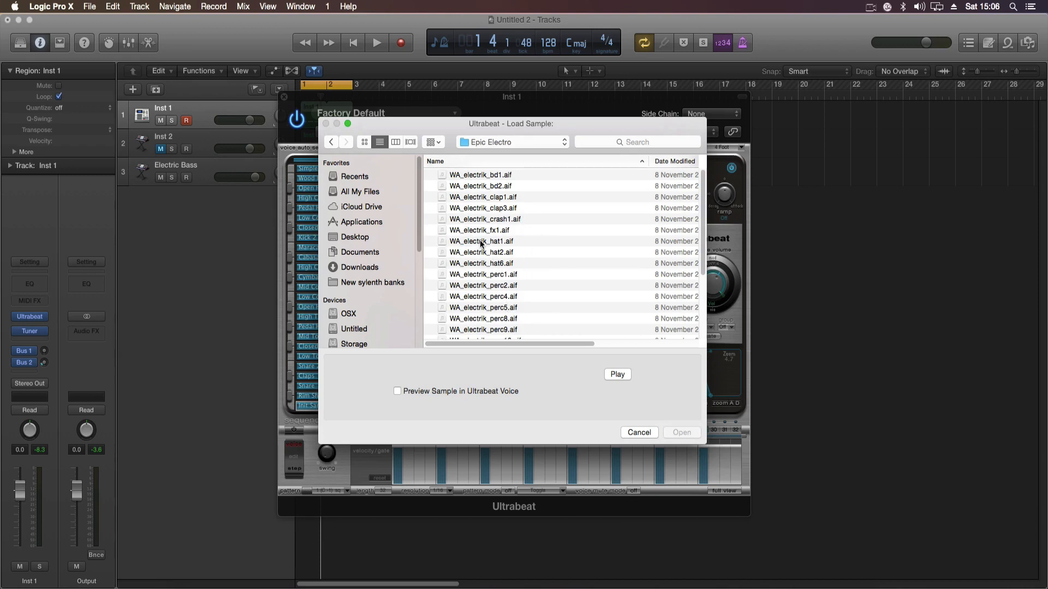
pyautogui.click(487, 173)
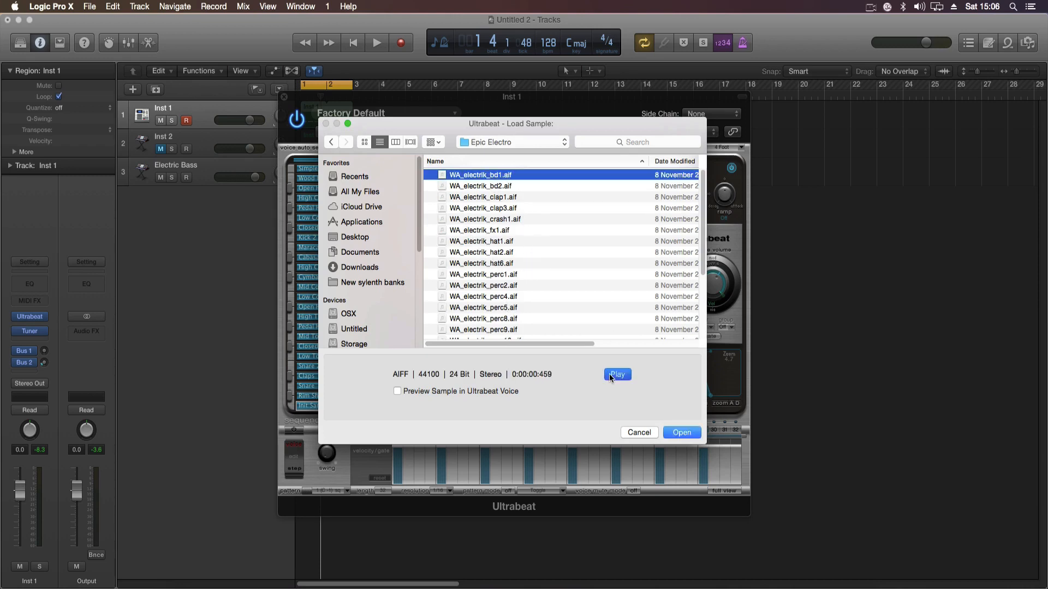
pyautogui.click(680, 434)
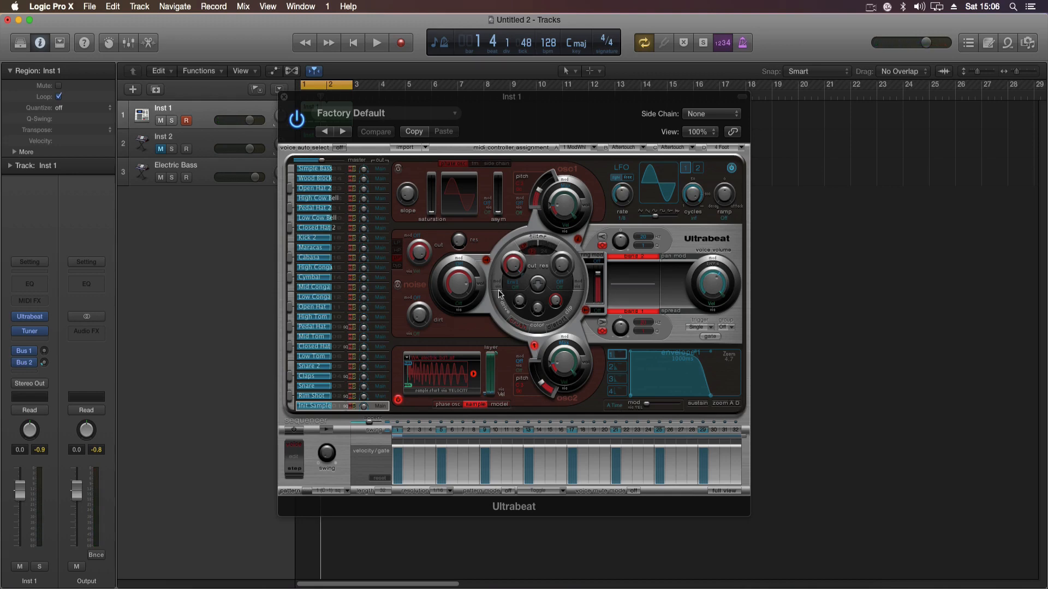
# Move the Ultrabeat window clear of the regions, mute the Electric Bass track and audition the sampled kick alone.
pyautogui.moveTo(501, 109); pyautogui.dragTo(594, 211)
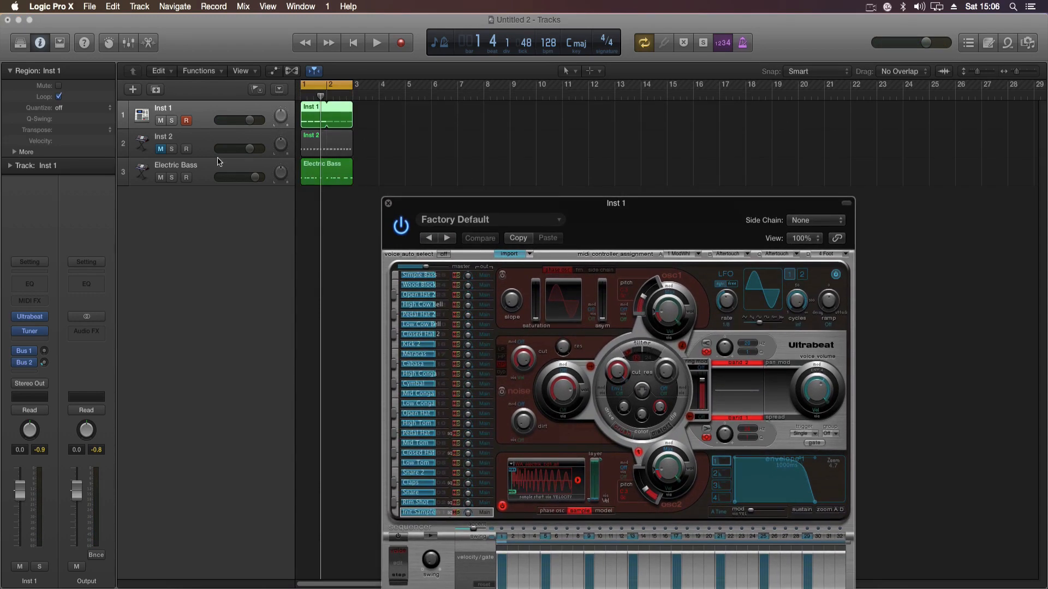
pyautogui.click(160, 177)
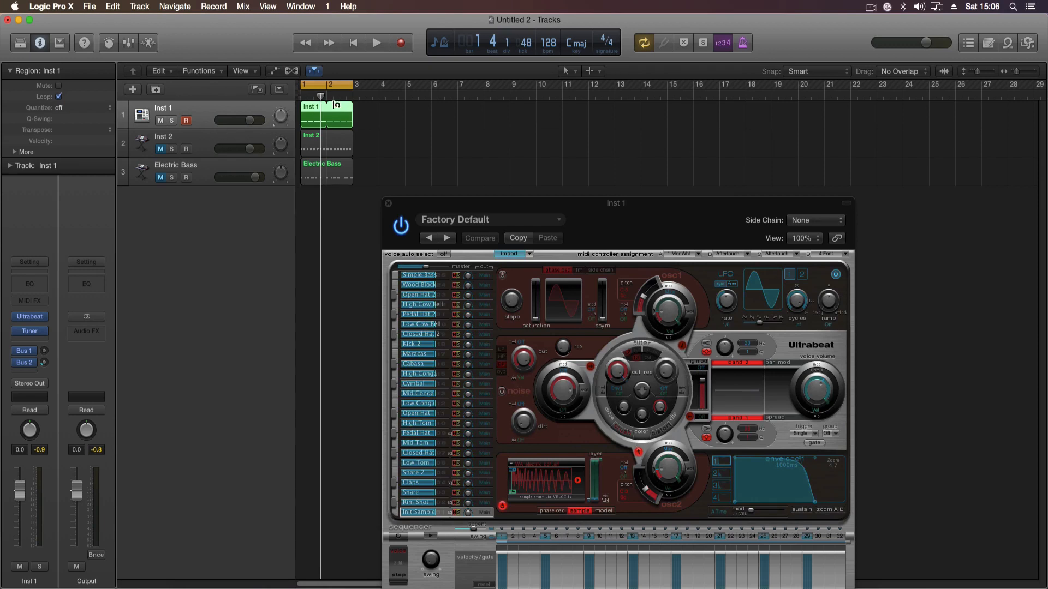
pyautogui.click(419, 145)
pyautogui.press('space')
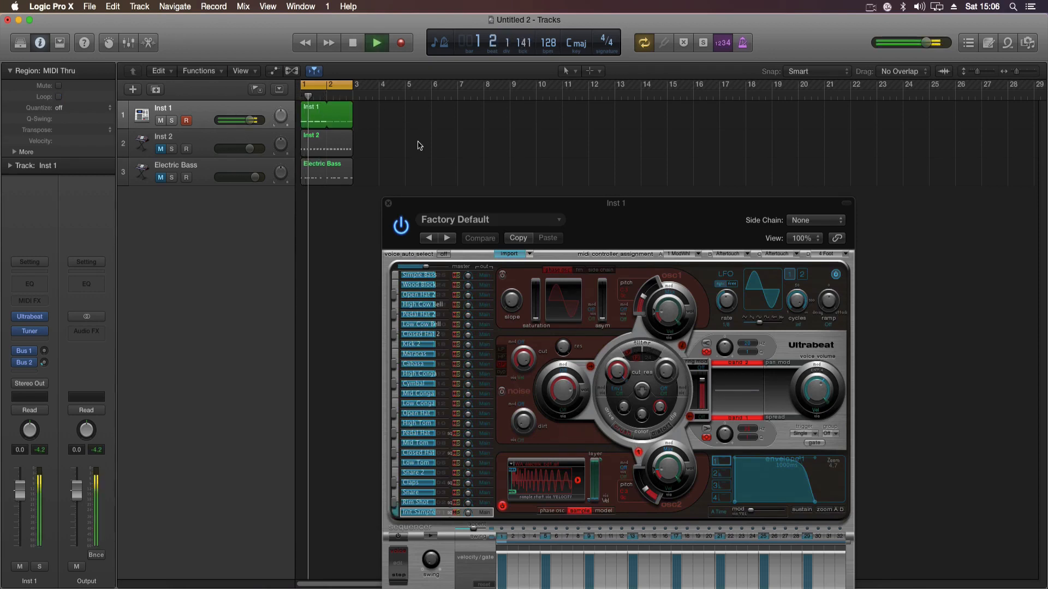
pyautogui.press('space')
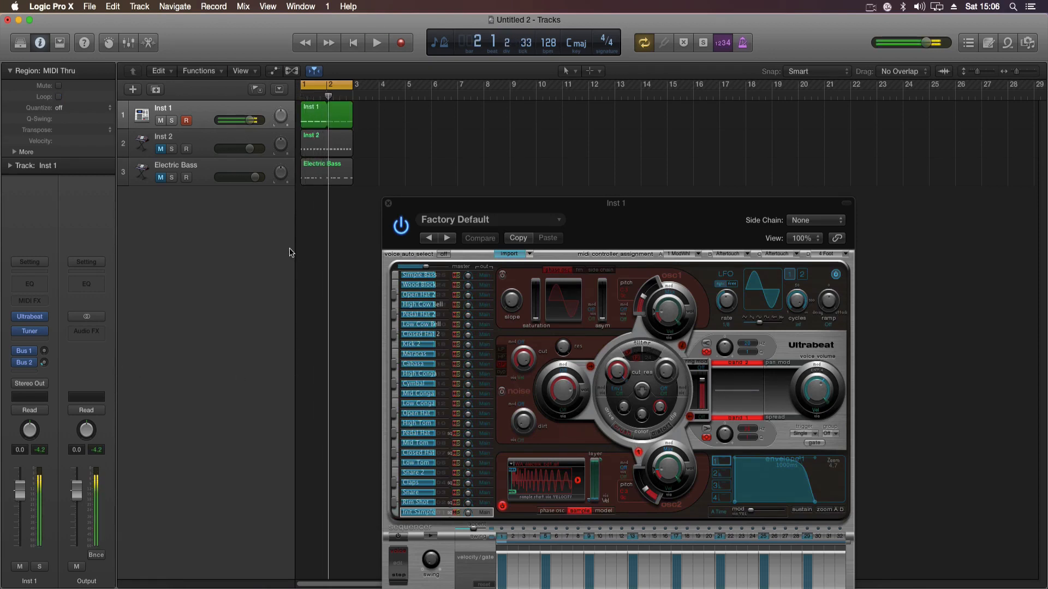
# Preview the bass drum samples in the Epic Electro folder and load WA_electrik_bd2.aif into Ultrabeat's oscillator 2.
pyautogui.click(535, 465)
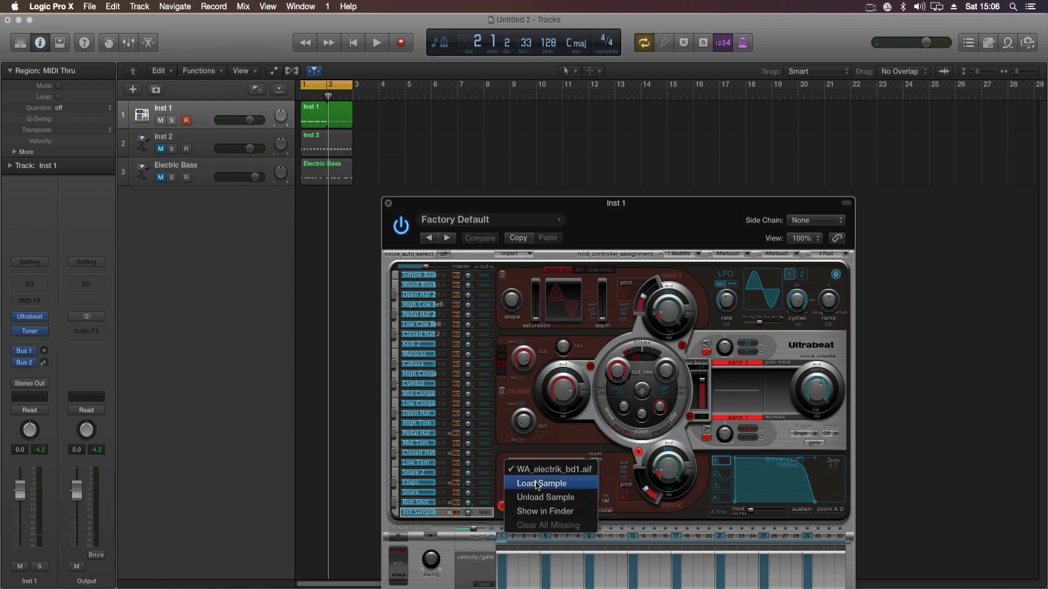
pyautogui.click(536, 483)
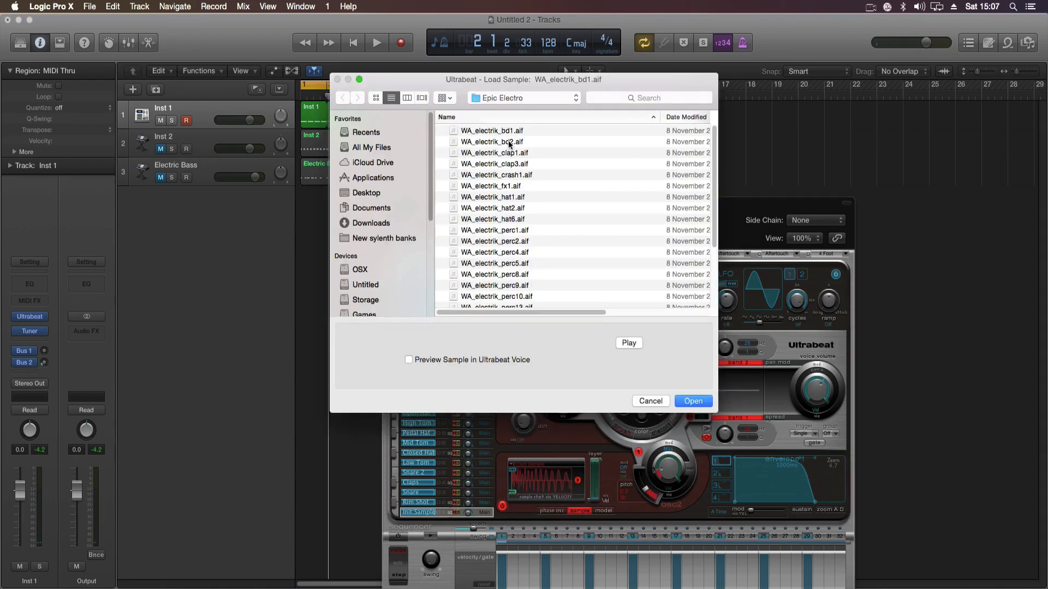
pyautogui.click(511, 143)
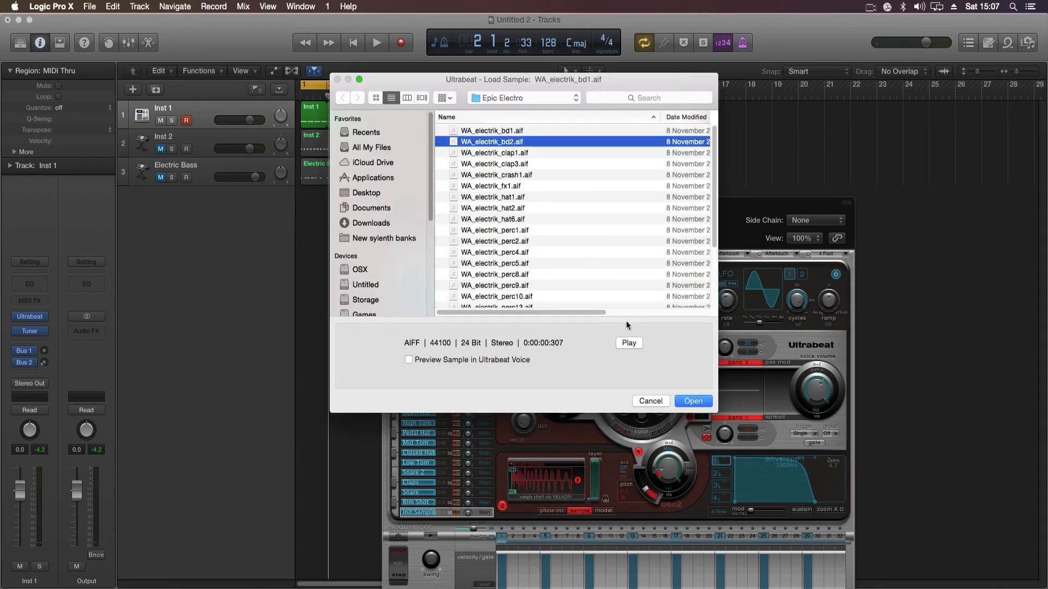
pyautogui.click(498, 131)
pyautogui.scroll(-4, 582, 272)
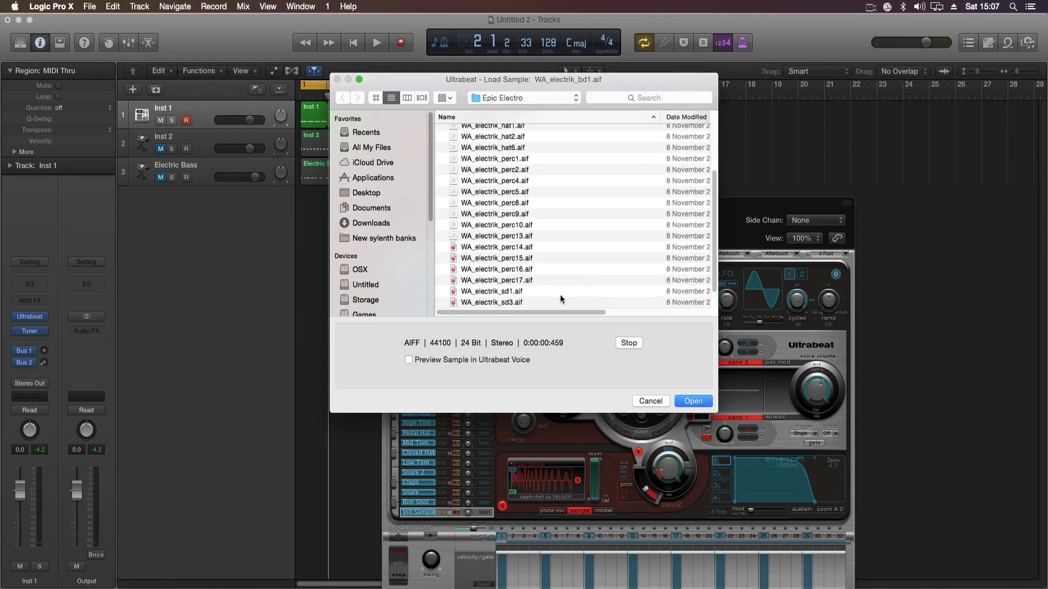
pyautogui.scroll(5, 560, 293)
pyautogui.click(511, 144)
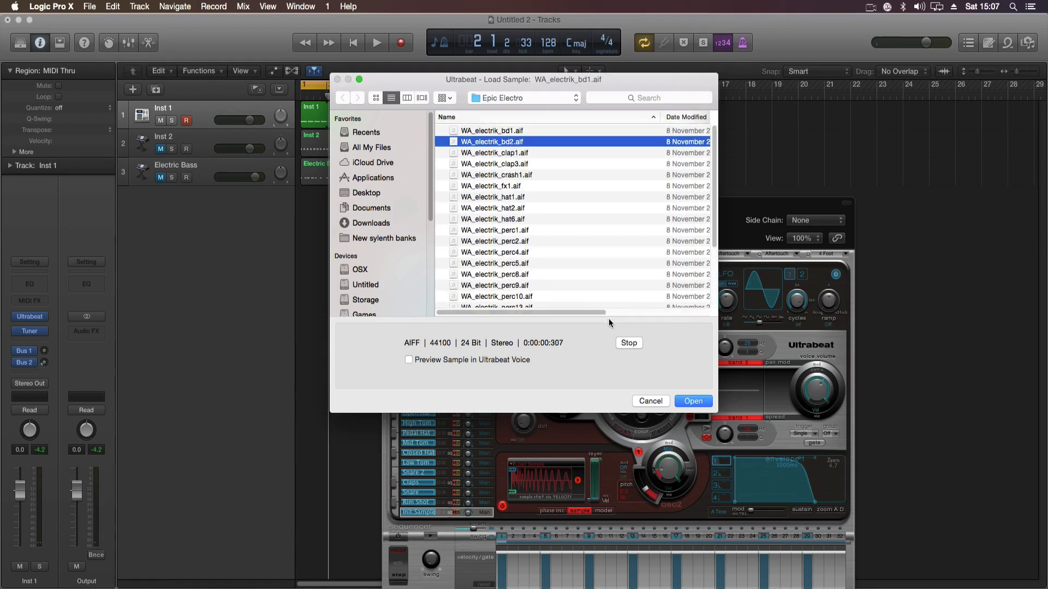
pyautogui.click(693, 401)
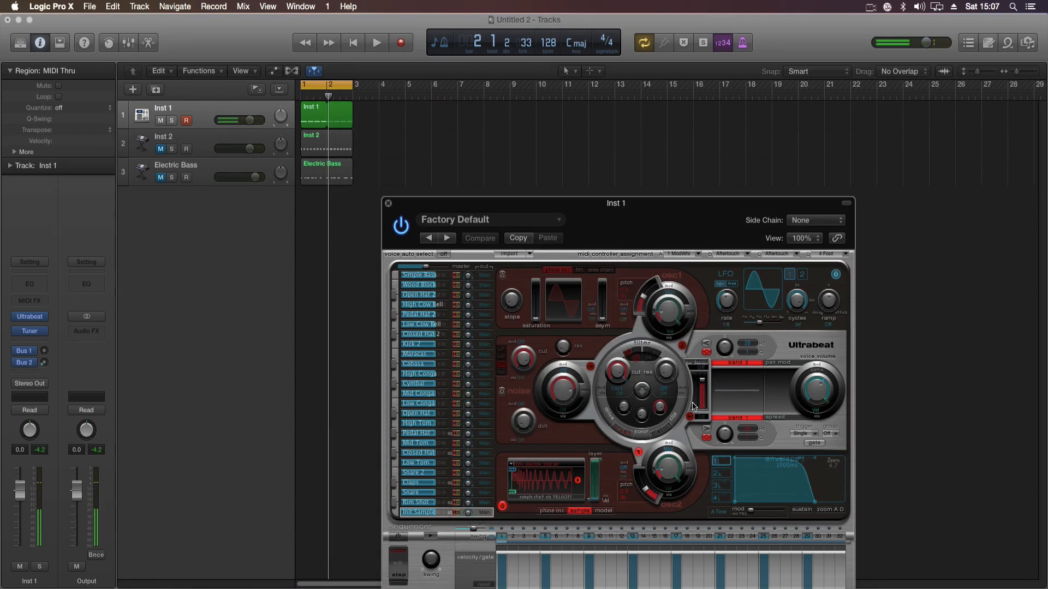
# Shift the Ultrabeat window slightly and lower the Inst 1 track volume to -1.3 dB during playback.
pyautogui.moveTo(468, 205); pyautogui.dragTo(437, 202)
pyautogui.press('space')
pyautogui.moveTo(249, 121); pyautogui.dragTo(247, 121)
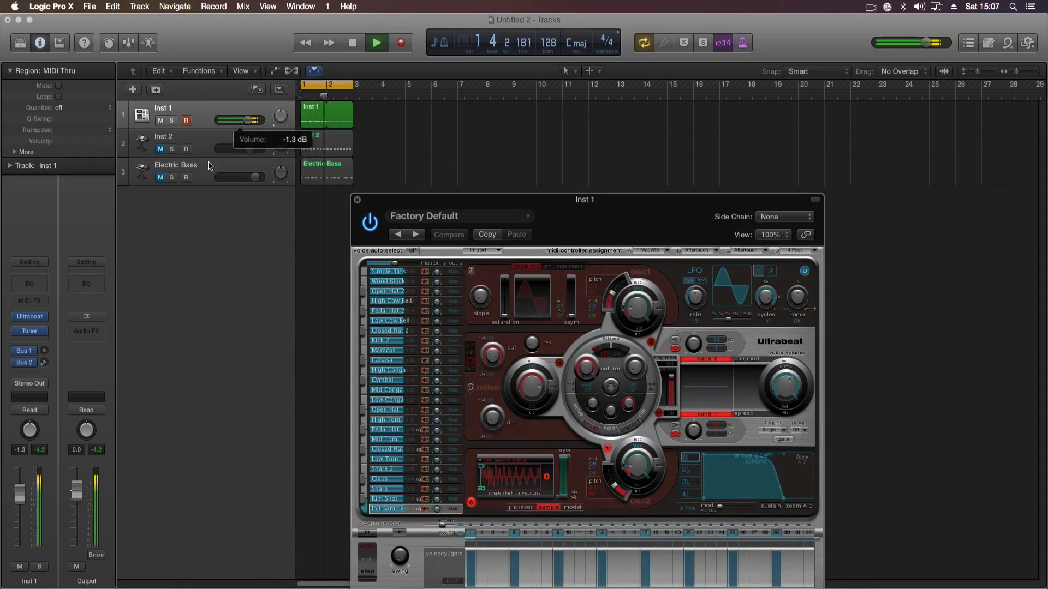
# Add a Channel EQ before the Tuner on Inst 1, with a 71 Hz low shelf and a 6100 Hz high shelf both at -8.5 dB.
pyautogui.click(23, 286)
pyautogui.moveTo(119, 202); pyautogui.dragTo(116, 223)
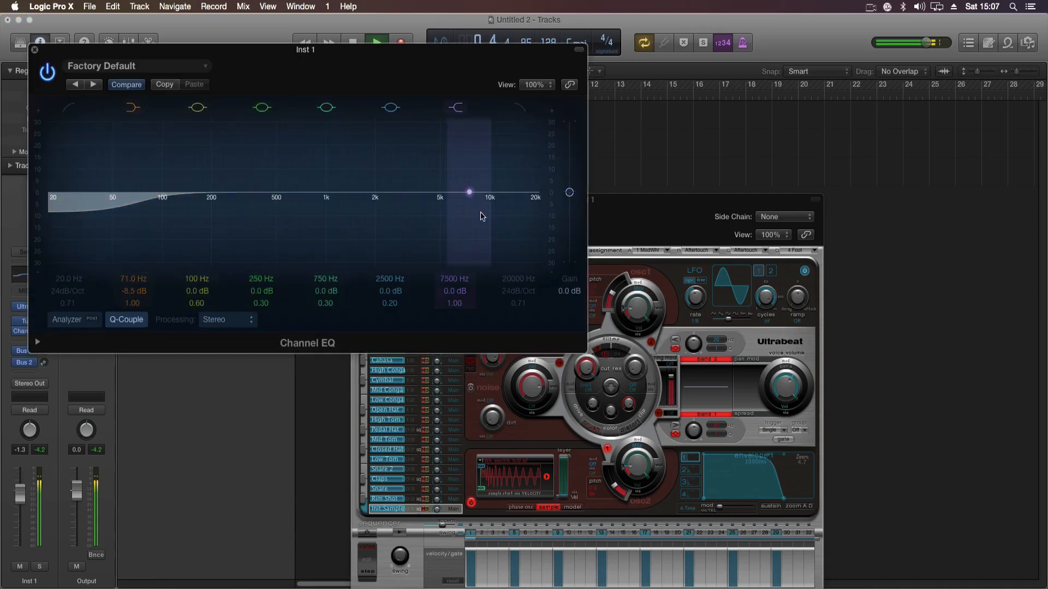
pyautogui.moveTo(481, 216); pyautogui.dragTo(465, 237)
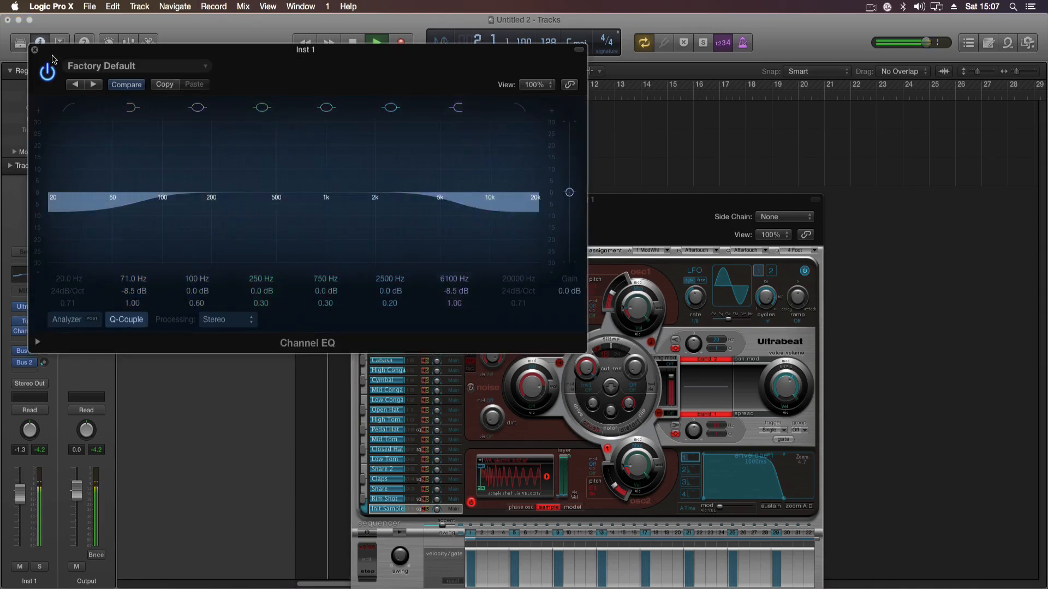
pyautogui.click(34, 50)
pyautogui.press('space')
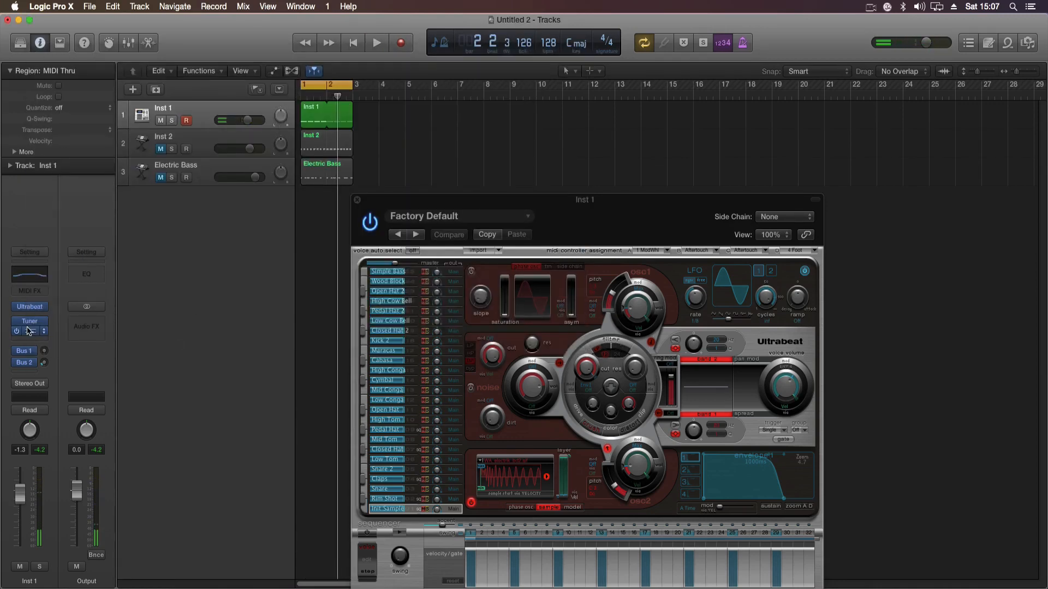
pyautogui.moveTo(27, 332); pyautogui.dragTo(33, 343)
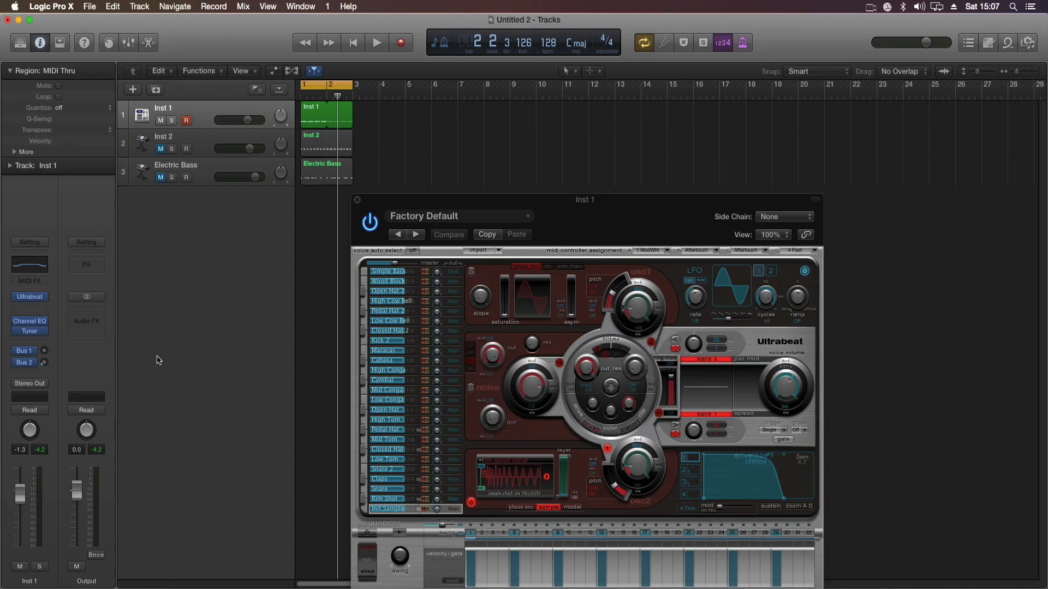
# Arrange the Tuner and Ultrabeat windows side by side and check the new kick sample's pitch during playback.
pyautogui.click(31, 337)
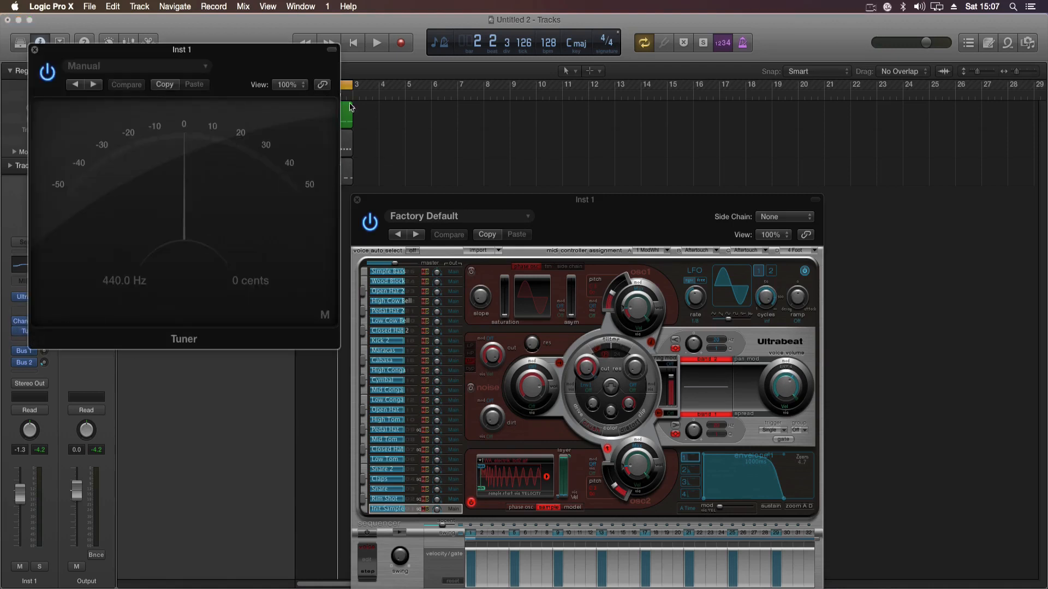
pyautogui.moveTo(275, 52); pyautogui.dragTo(334, 285)
pyautogui.press('space')
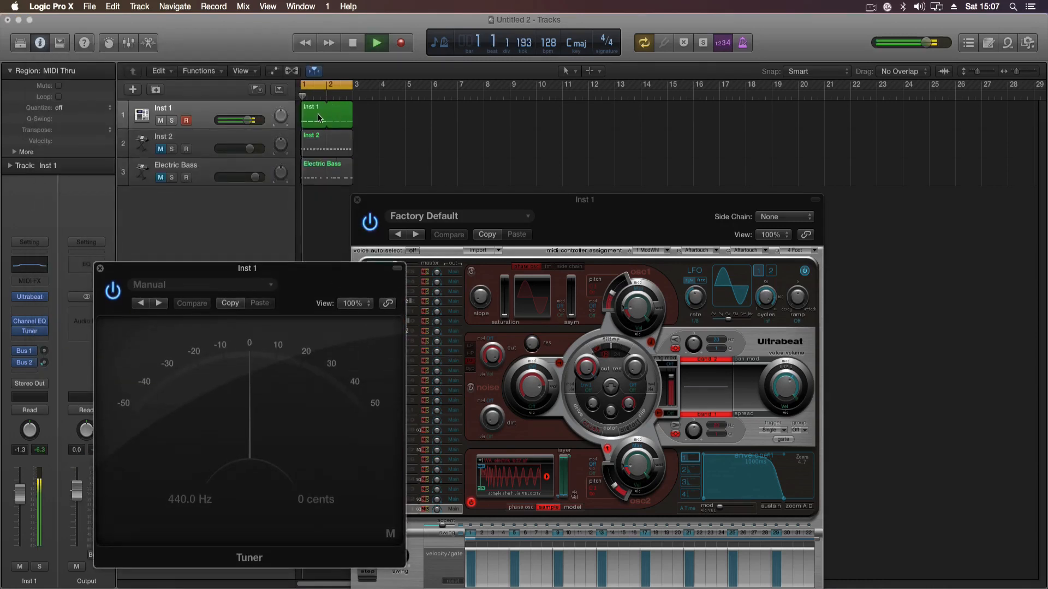
pyautogui.moveTo(317, 284); pyautogui.dragTo(290, 210)
pyautogui.click(505, 217)
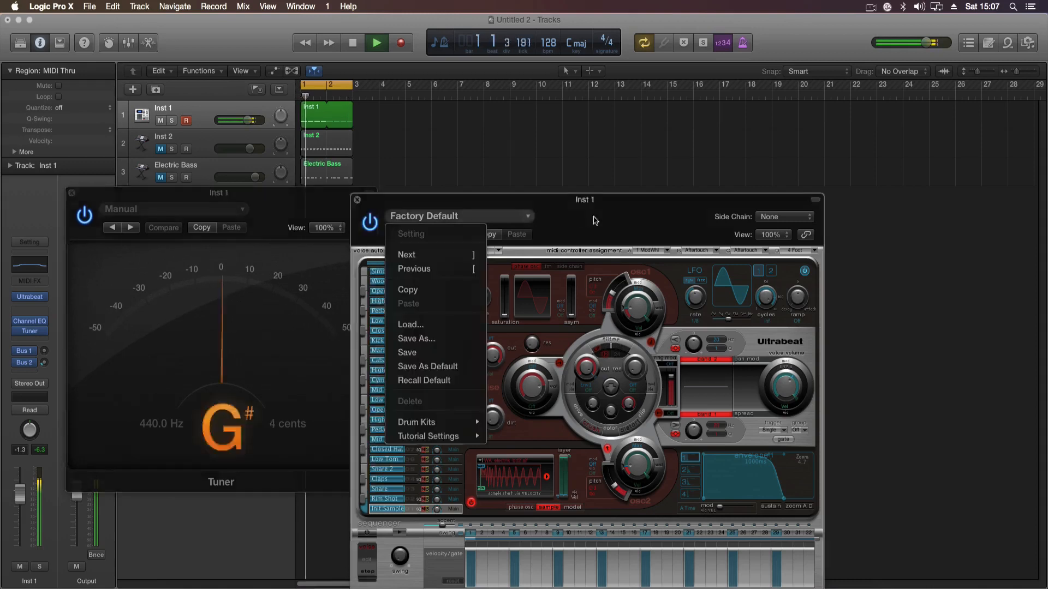
pyautogui.click(639, 212)
pyautogui.moveTo(642, 210); pyautogui.dragTo(711, 208)
pyautogui.click(304, 211)
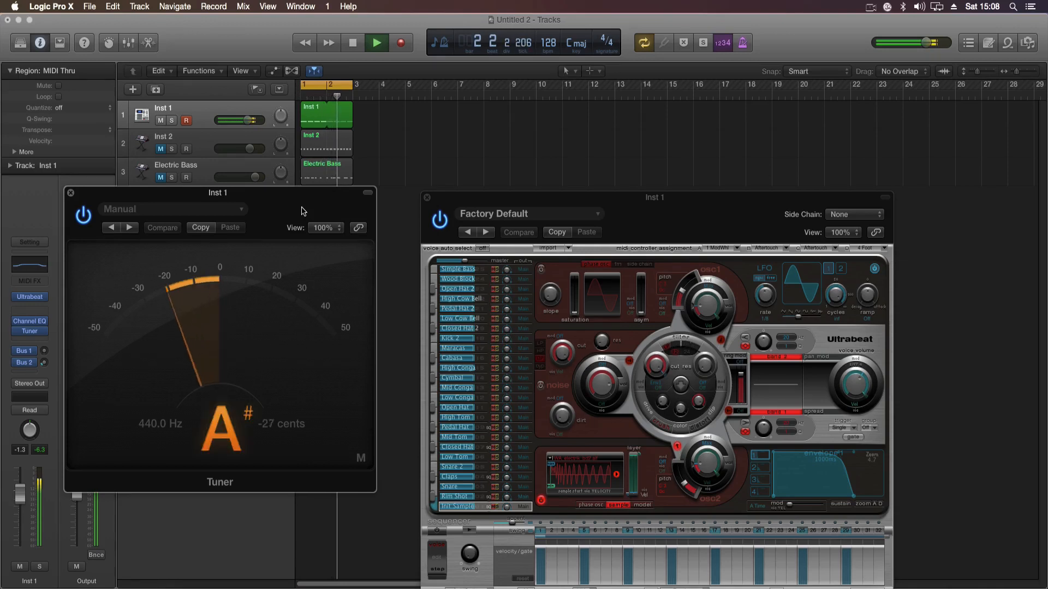
pyautogui.press('space')
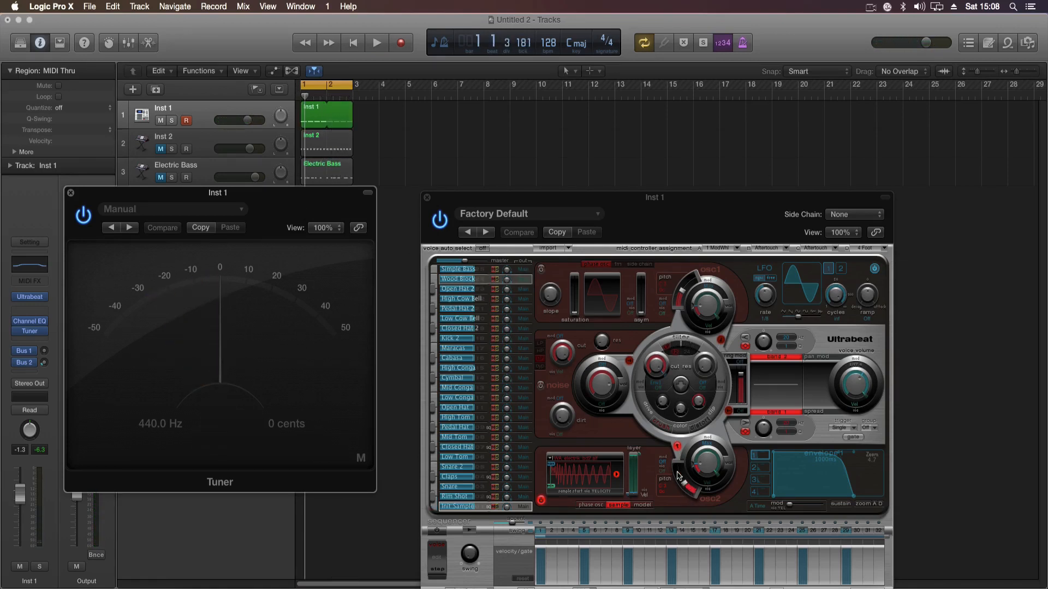
# Adjust oscillator 2's pitch in Ultrabeat to retune the kick, check it with the Tuner during playback, and close the Tuner.
pyautogui.press('space')
pyautogui.moveTo(687, 490)
pyautogui.mouseDown()
pyautogui.moveTo(681, 476)
pyautogui.moveTo(687, 489)
pyautogui.mouseUp()
pyautogui.press('space')
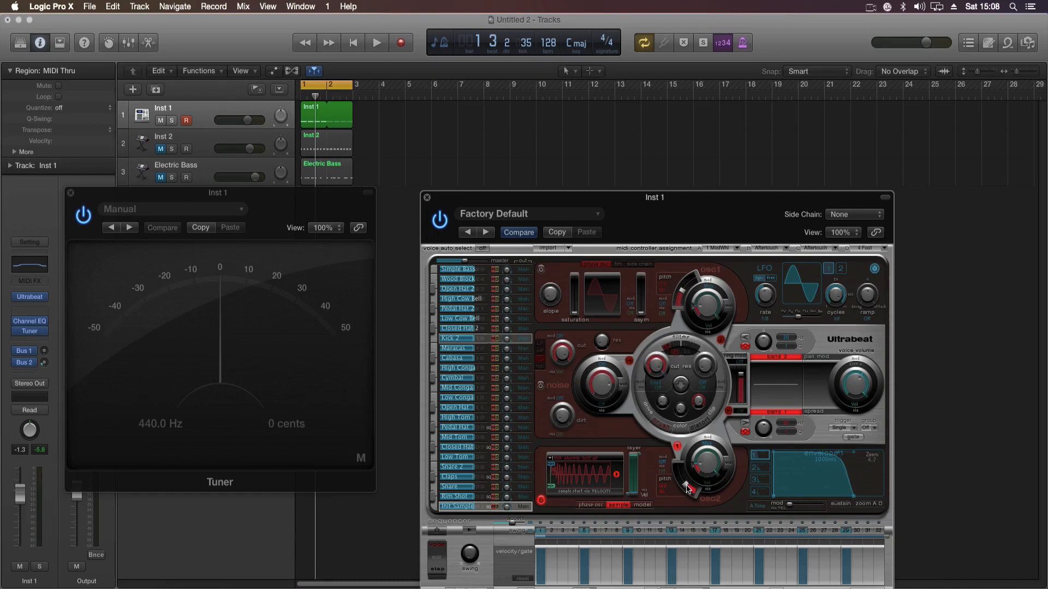
pyautogui.press('space')
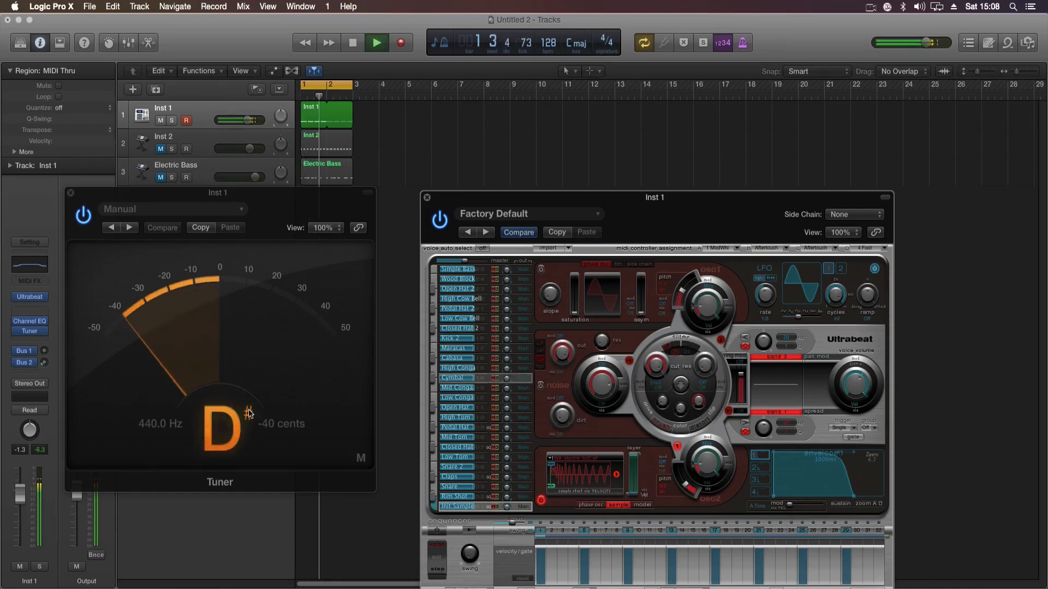
pyautogui.press('space')
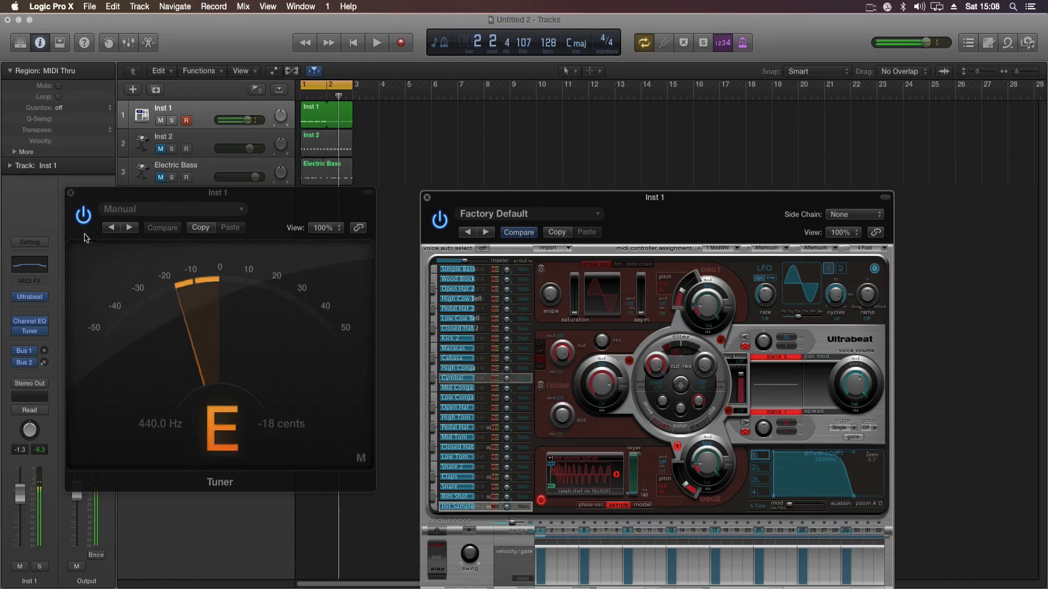
pyautogui.click(70, 193)
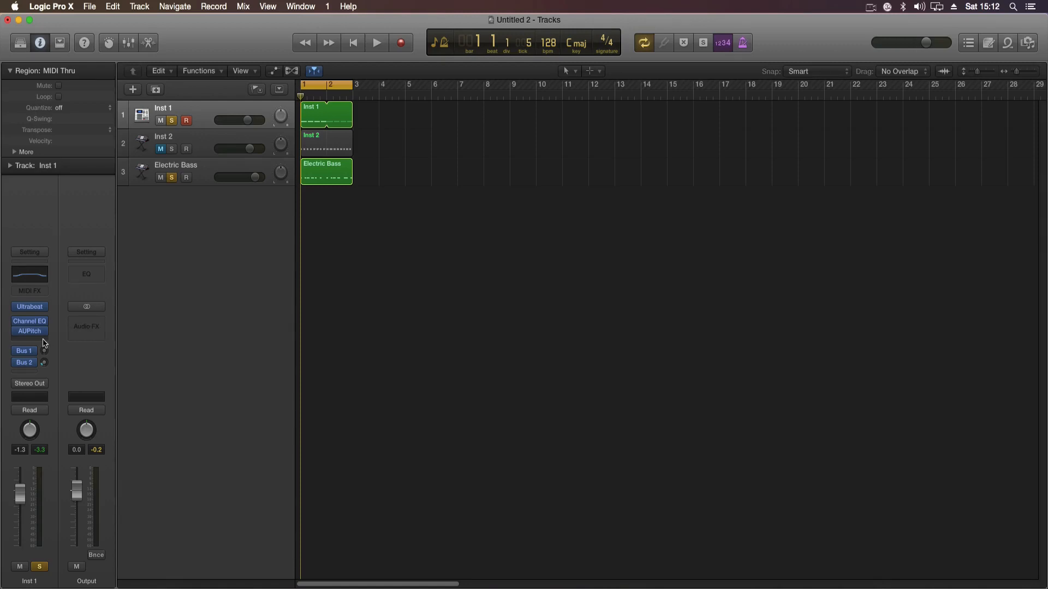
# Replace Ultrabeat on Inst 1 with Sonic Academy's Kick - Nicky Romero instrument and move its window clear of the regions.
pyautogui.click(43, 307)
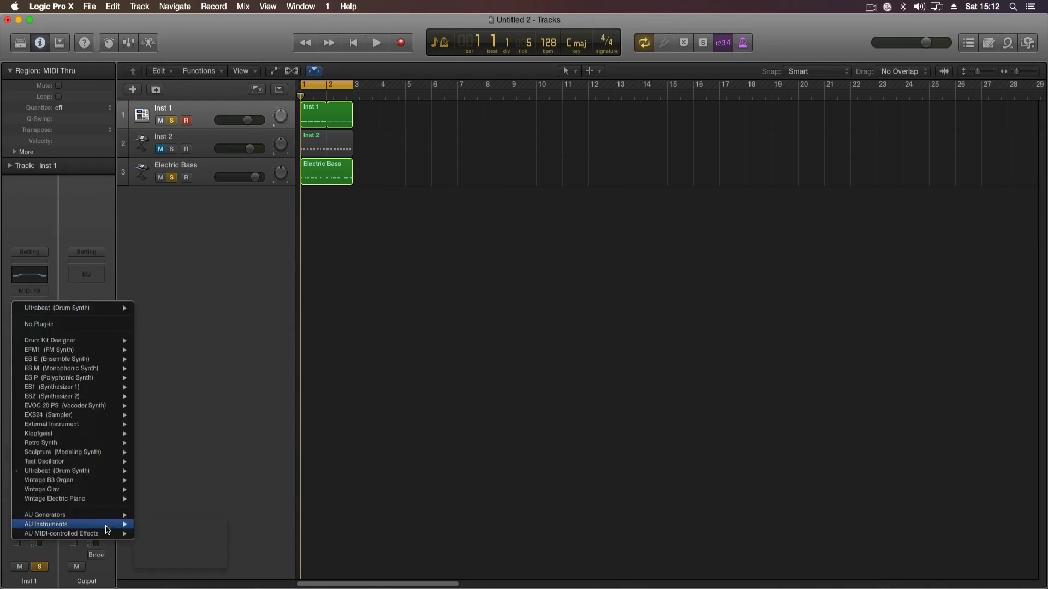
pyautogui.moveTo(108, 530)
pyautogui.moveTo(199, 555)
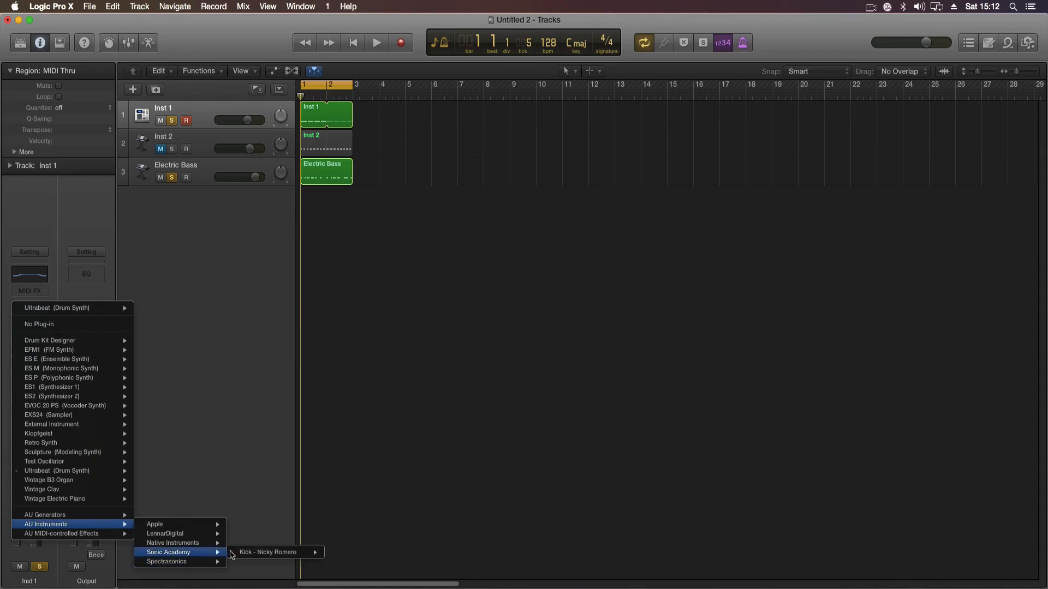
pyautogui.moveTo(257, 552)
pyautogui.click(341, 552)
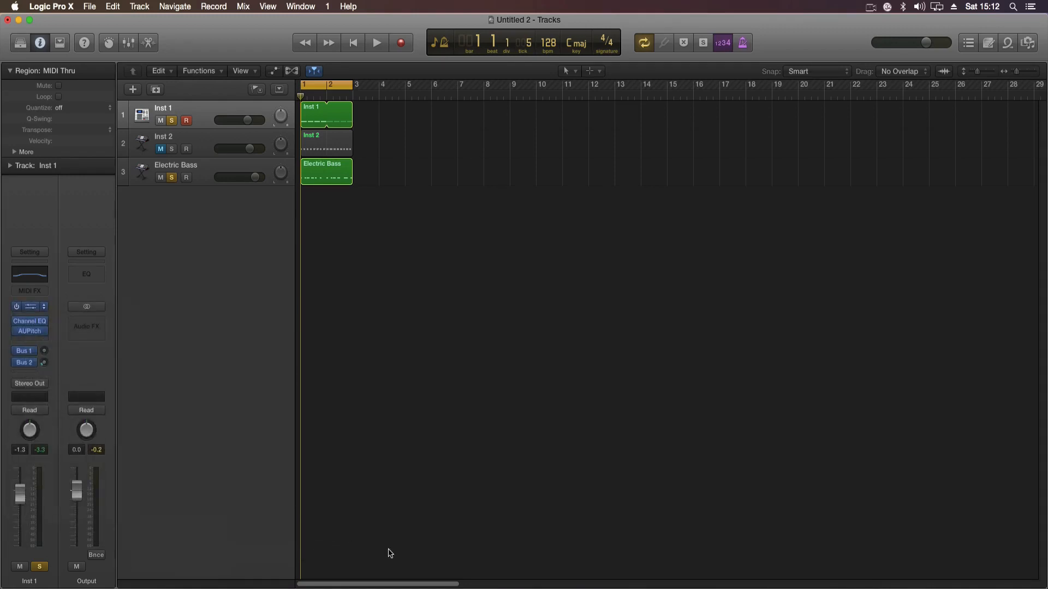
pyautogui.moveTo(370, 83); pyautogui.dragTo(595, 250)
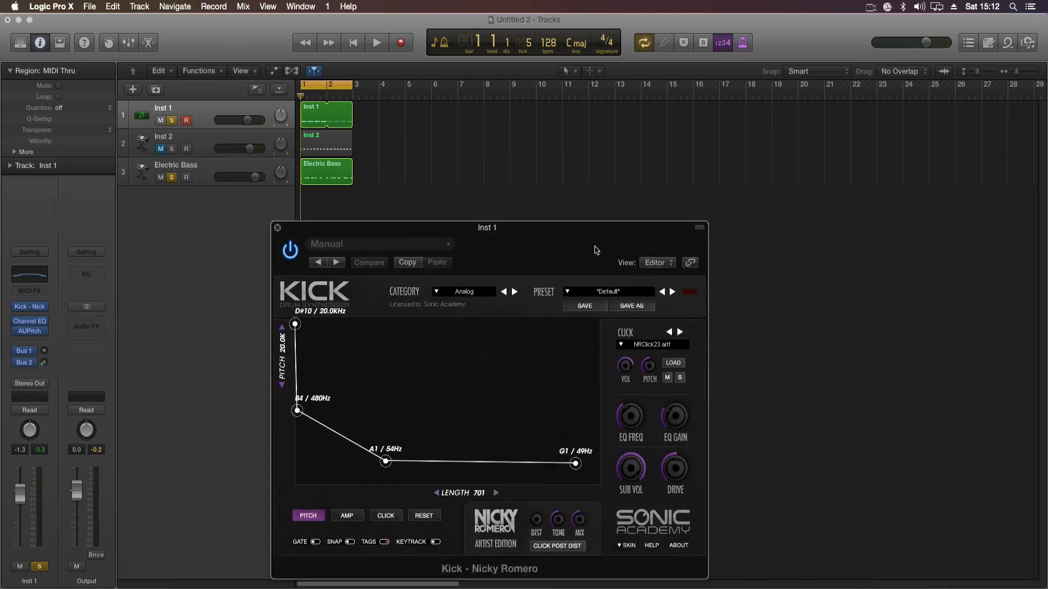
# Delete the Inst 1 region, create an empty MIDI region at bar 1 in its place and loop it up to bar 3.
pyautogui.click(305, 119)
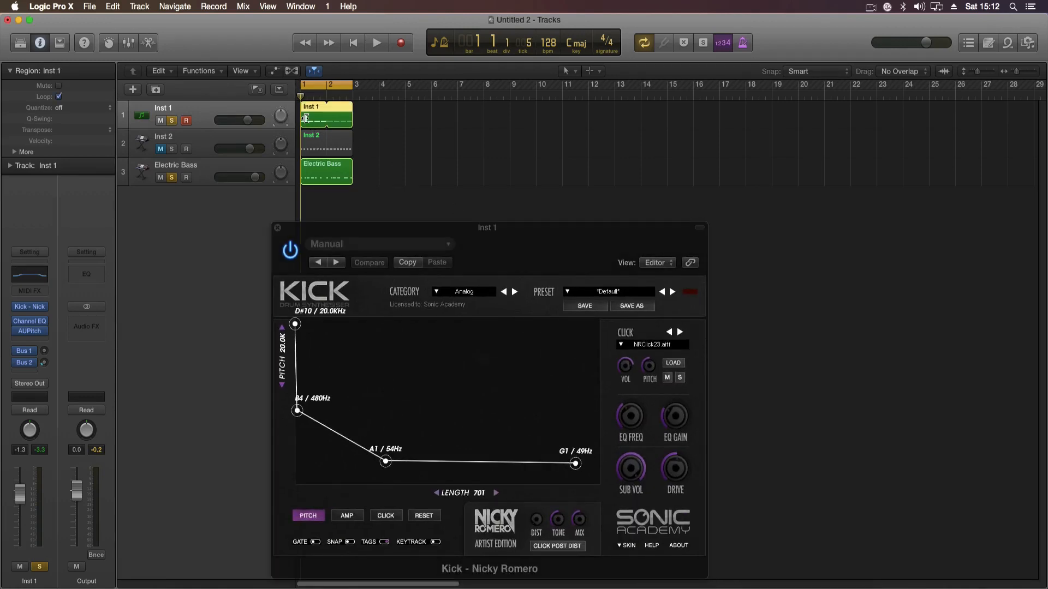
pyautogui.press('Delete')
pyautogui.rightClick(314, 118)
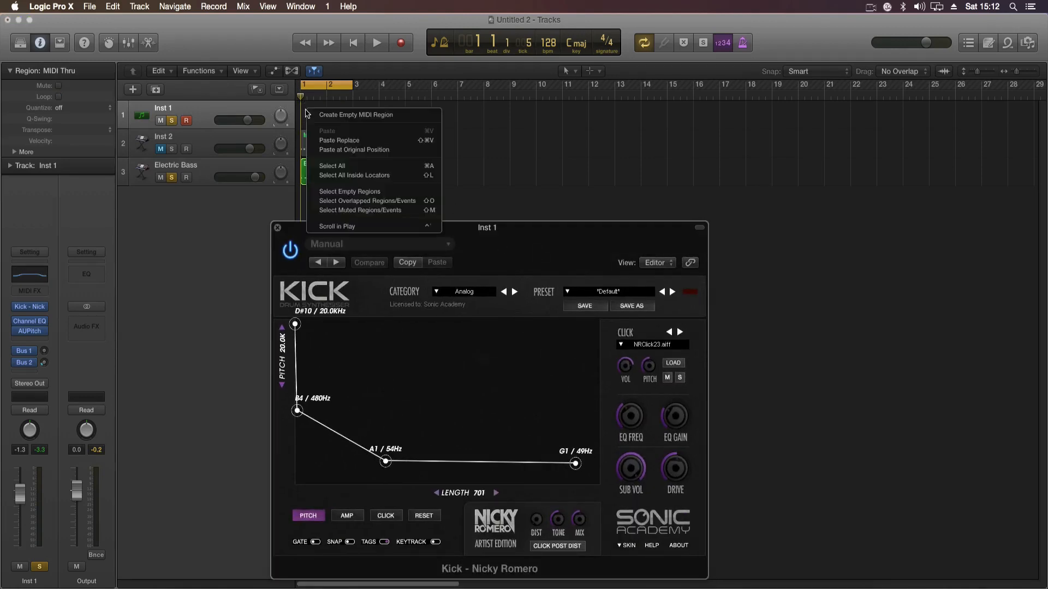
pyautogui.click(316, 116)
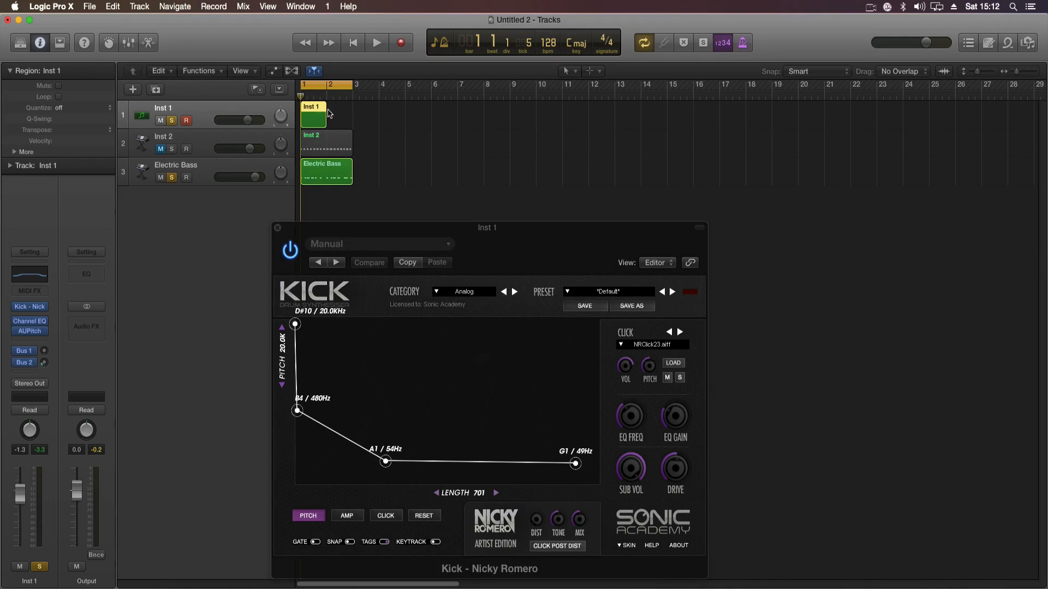
pyautogui.moveTo(328, 108); pyautogui.dragTo(352, 108)
# Enter C1 kick notes on all four beats of the Inst 1 region's first bar in an enlarged Piano Roll.
pyautogui.doubleClick(314, 116)
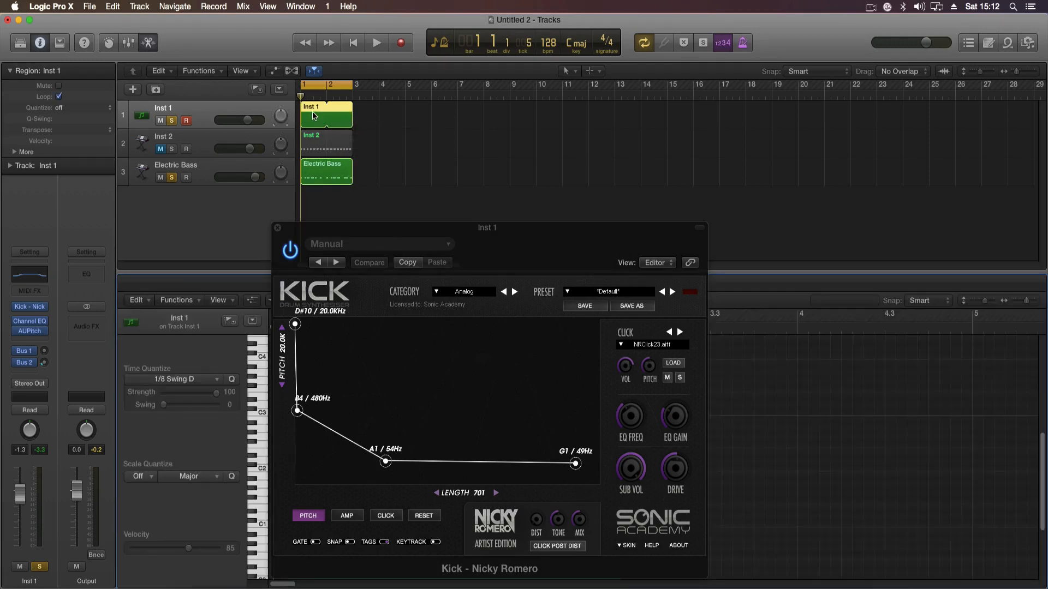
pyautogui.click(276, 228)
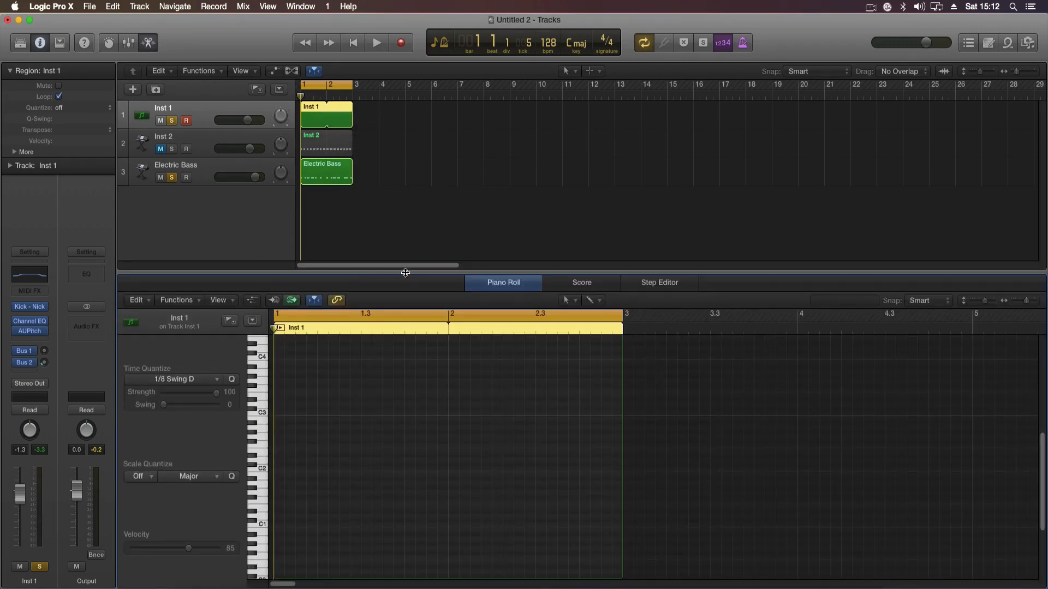
pyautogui.moveTo(404, 273); pyautogui.dragTo(395, 246)
pyautogui.click(260, 441)
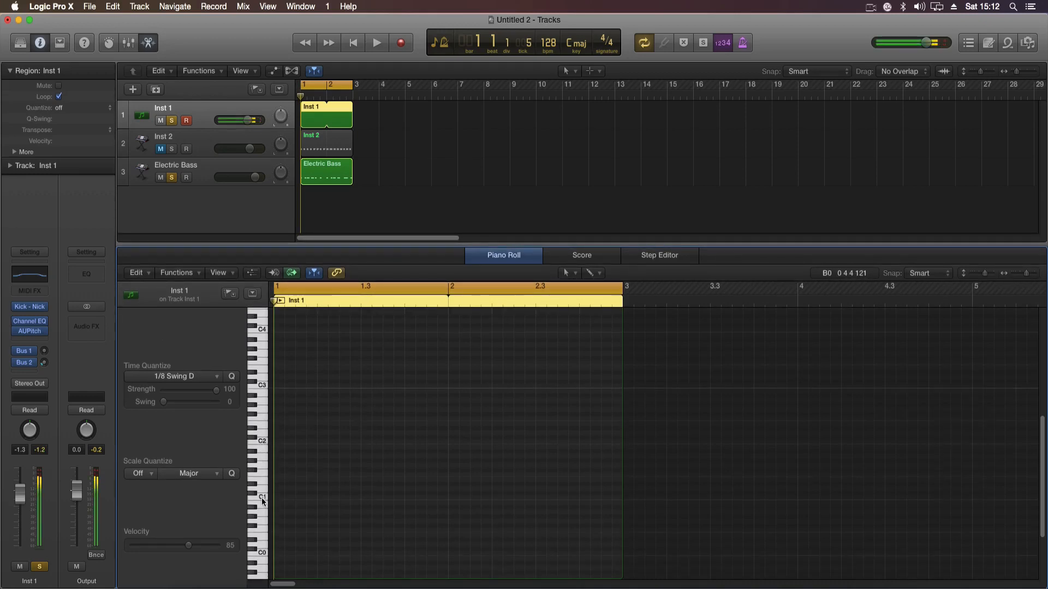
pyautogui.rightClick(276, 498)
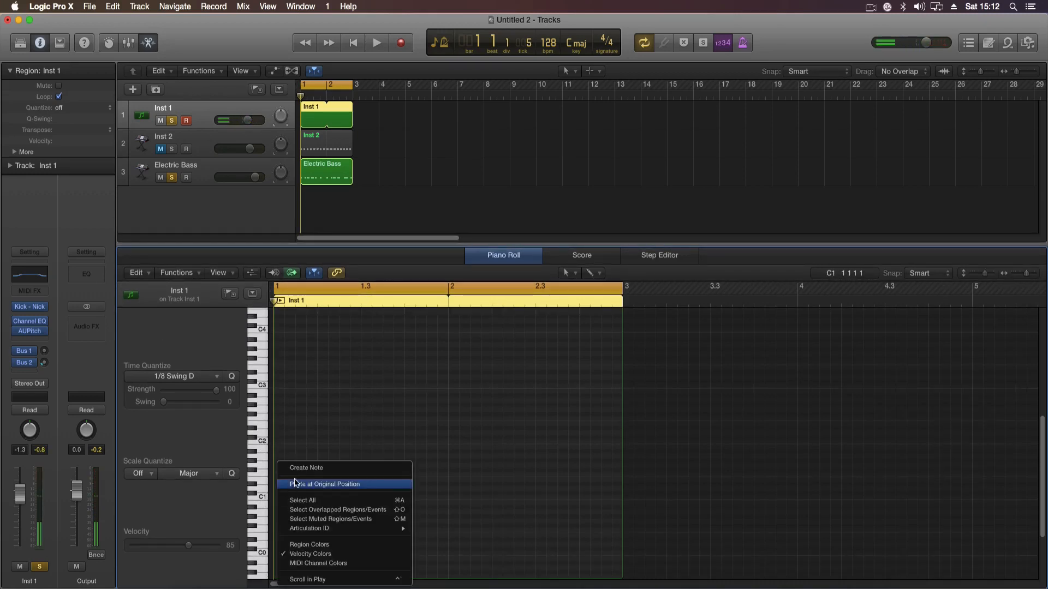
pyautogui.click(302, 473)
pyautogui.keyDown('super'); pyautogui.click(323, 498); pyautogui.keyUp('super')
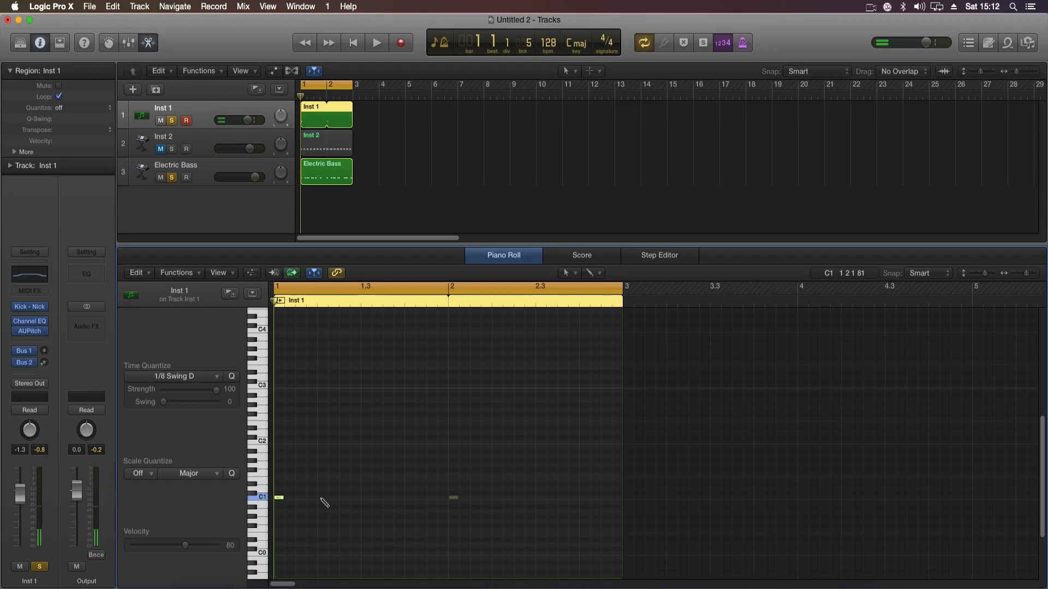
pyautogui.keyDown('super'); pyautogui.click(366, 498); pyautogui.keyUp('super')
pyautogui.keyDown('super'); pyautogui.click(410, 498); pyautogui.keyUp('super')
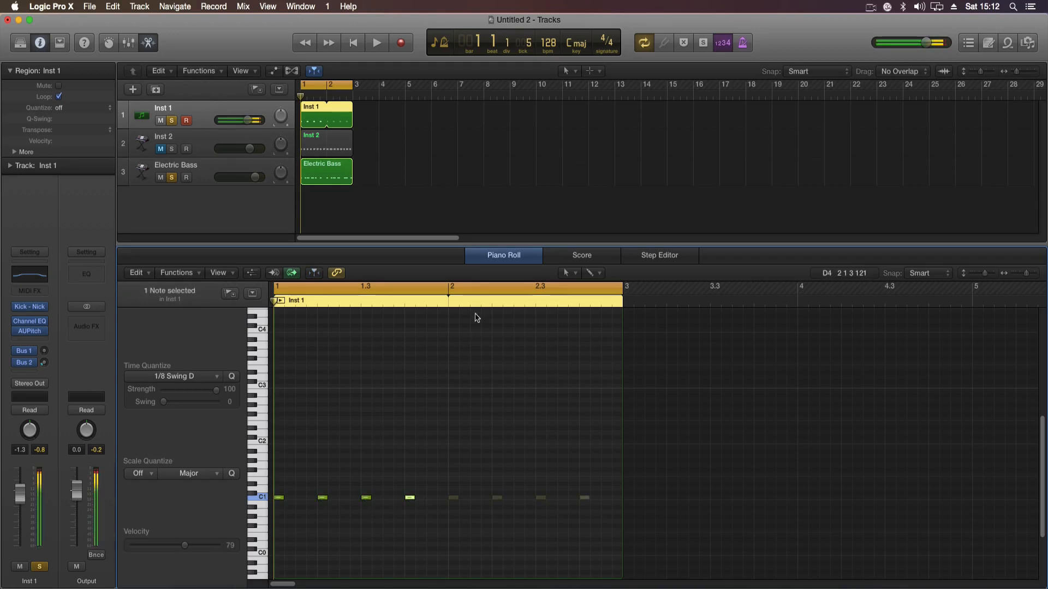
# Close the Piano Roll, open Inst 1's Kick synth window and audition the kick with the bass.
pyautogui.press('p')
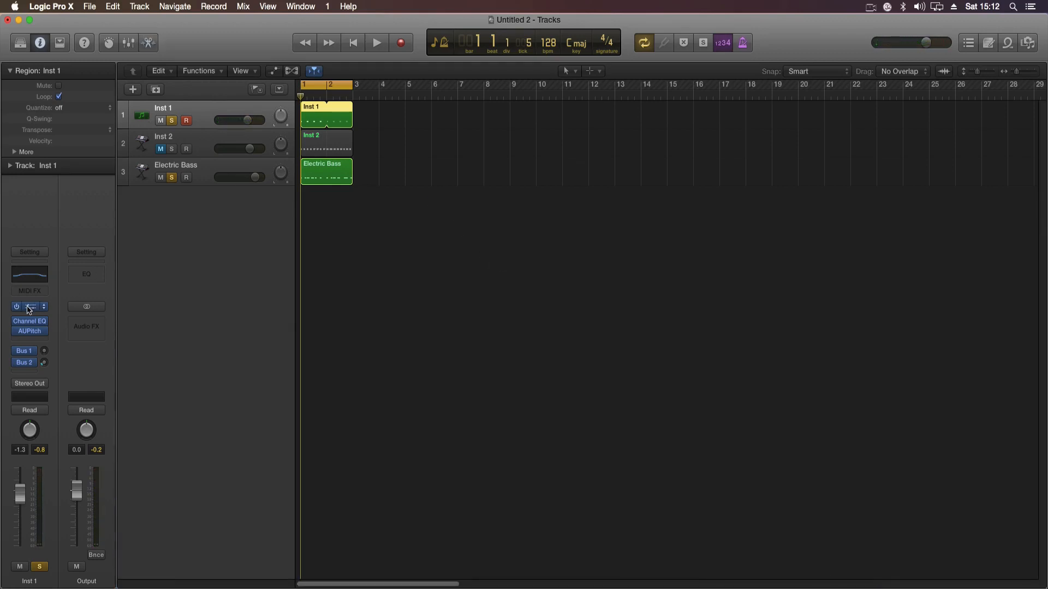
pyautogui.click(30, 308)
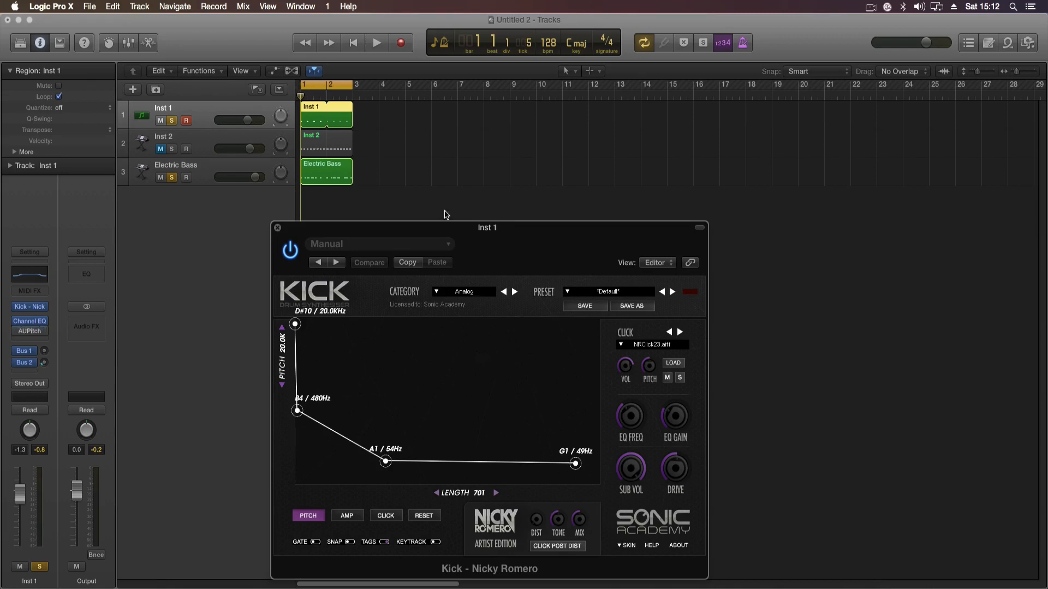
pyautogui.press('space')
pyautogui.moveTo(486, 237); pyautogui.dragTo(526, 219)
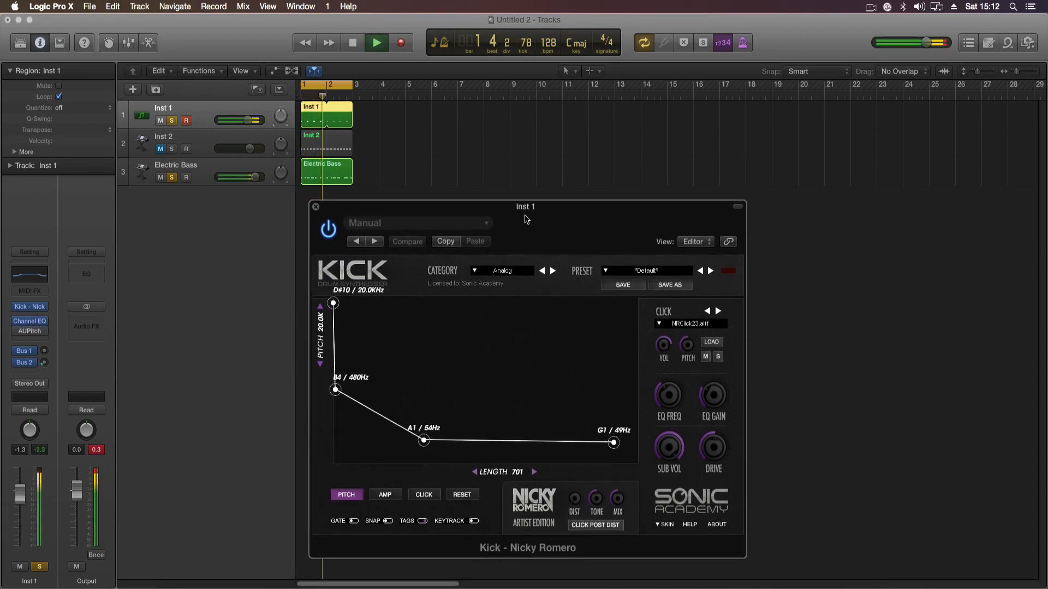
pyautogui.press('space')
# Insert a stereo Tuner on Inst 1 and arrange its window beside the Kick synth window.
pyautogui.click(30, 340)
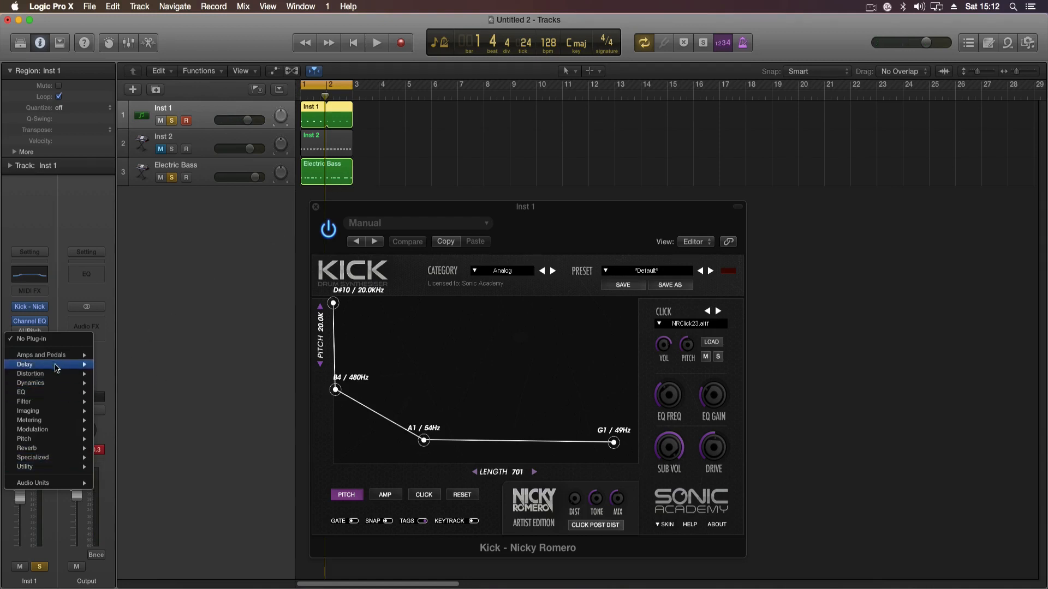
pyautogui.moveTo(70, 484)
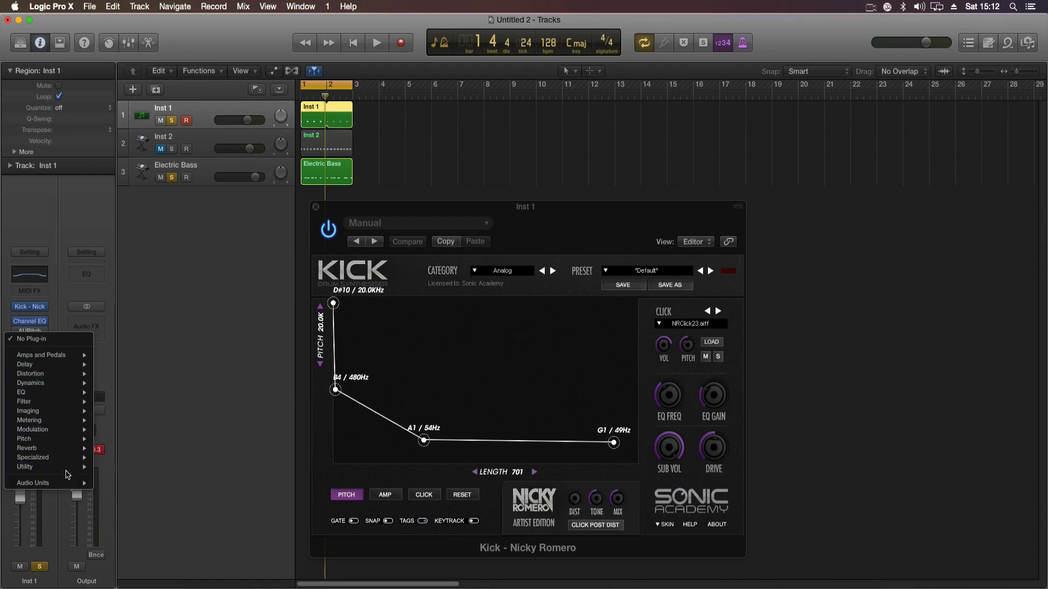
pyautogui.moveTo(68, 420)
pyautogui.moveTo(164, 463)
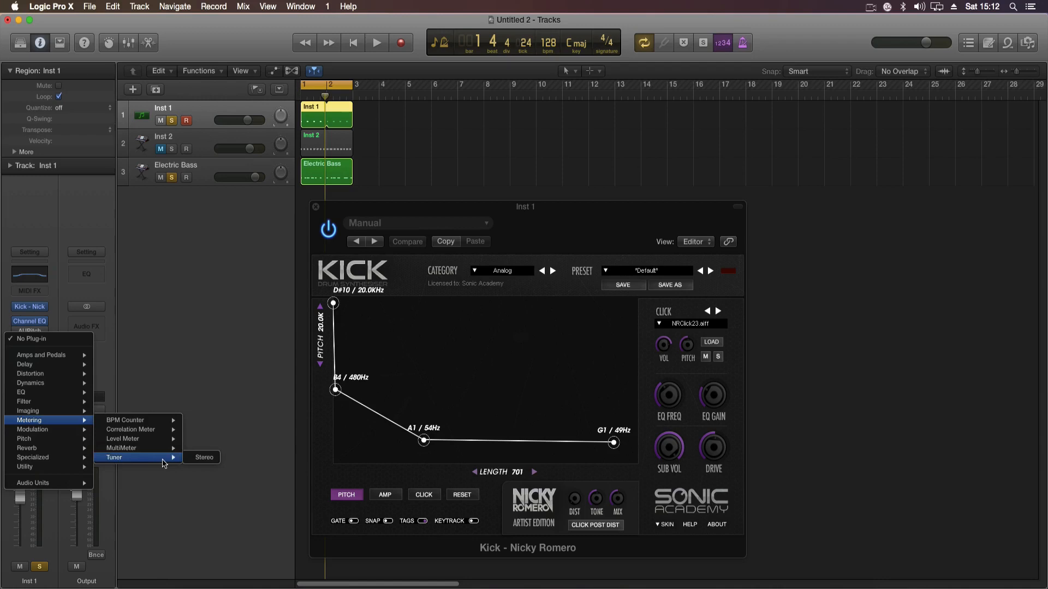
pyautogui.click(204, 458)
pyautogui.moveTo(228, 68); pyautogui.dragTo(941, 31)
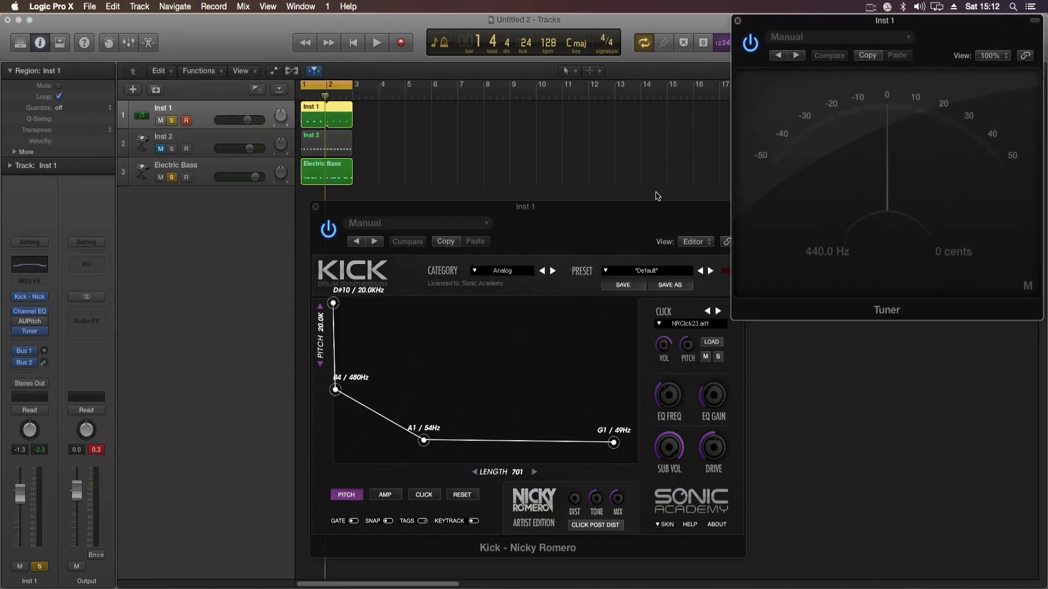
pyautogui.moveTo(657, 206); pyautogui.dragTo(604, 207)
# Play the loop to check the kick's pitch in the Tuner, keeping the Kick window clear of the regions.
pyautogui.press('space')
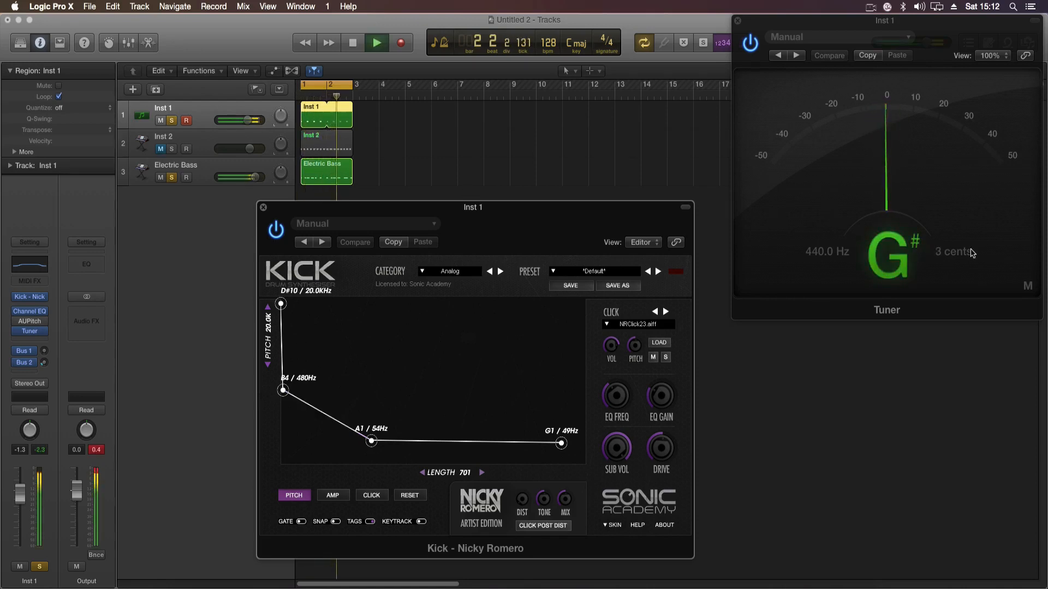
pyautogui.press('space')
pyautogui.moveTo(550, 217); pyautogui.dragTo(549, 200)
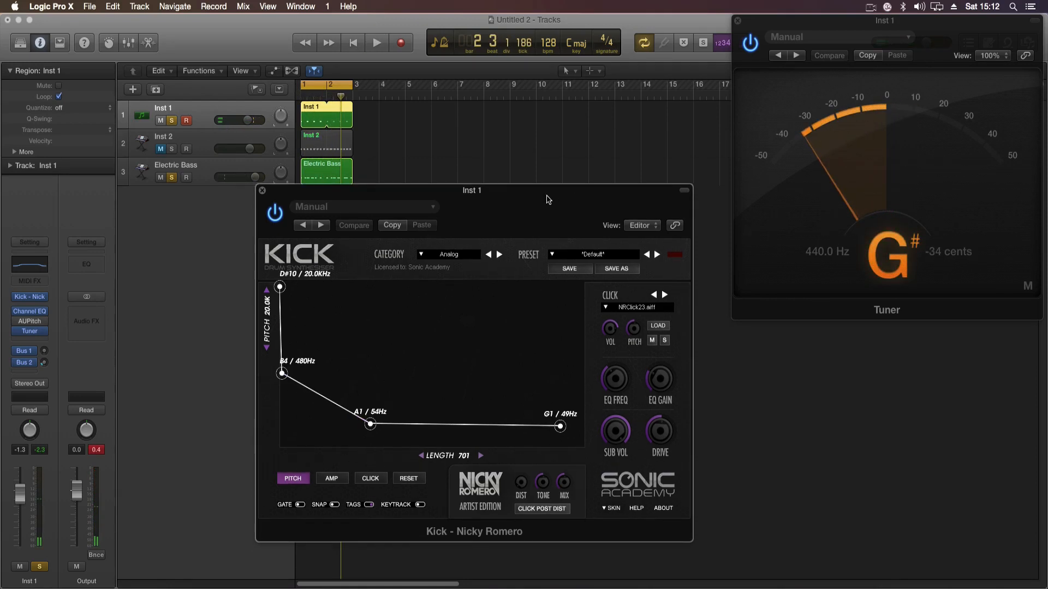
pyautogui.moveTo(345, 227); pyautogui.dragTo(317, 243)
pyautogui.press('space')
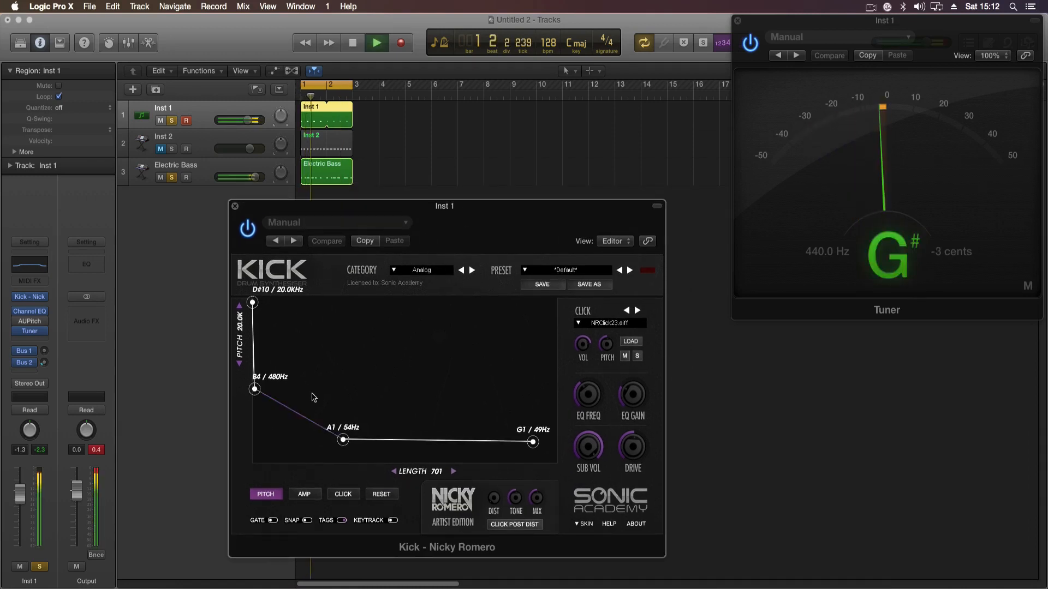
pyautogui.press('space')
# Set the Kick pitch envelope's end point to A1 / 54 Hz and its second point to A4 / 434 Hz, and check the tuning.
pyautogui.moveTo(533, 442); pyautogui.dragTo(534, 440)
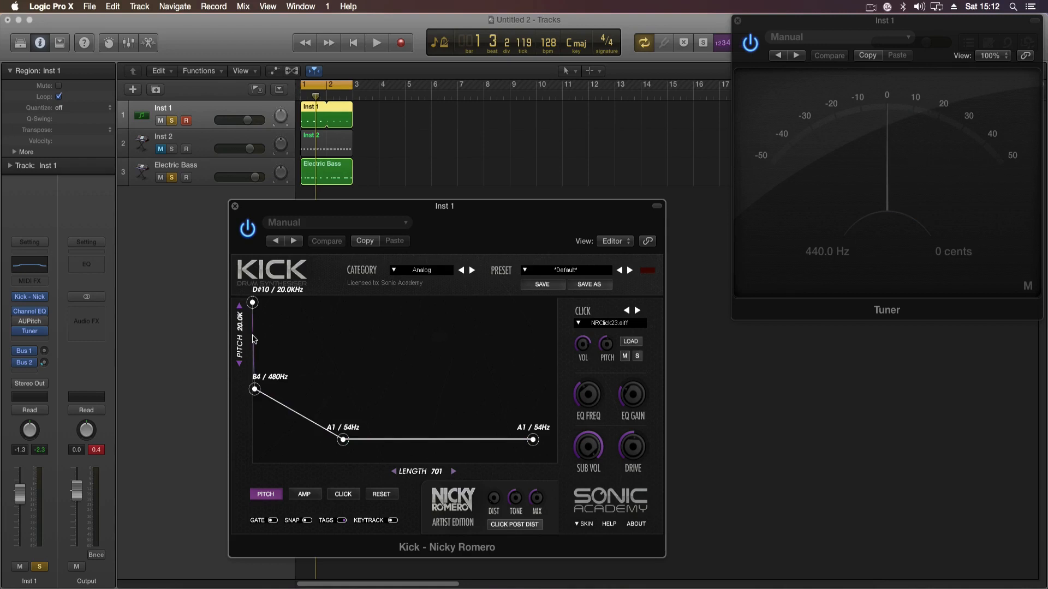
pyautogui.moveTo(255, 389); pyautogui.dragTo(256, 392)
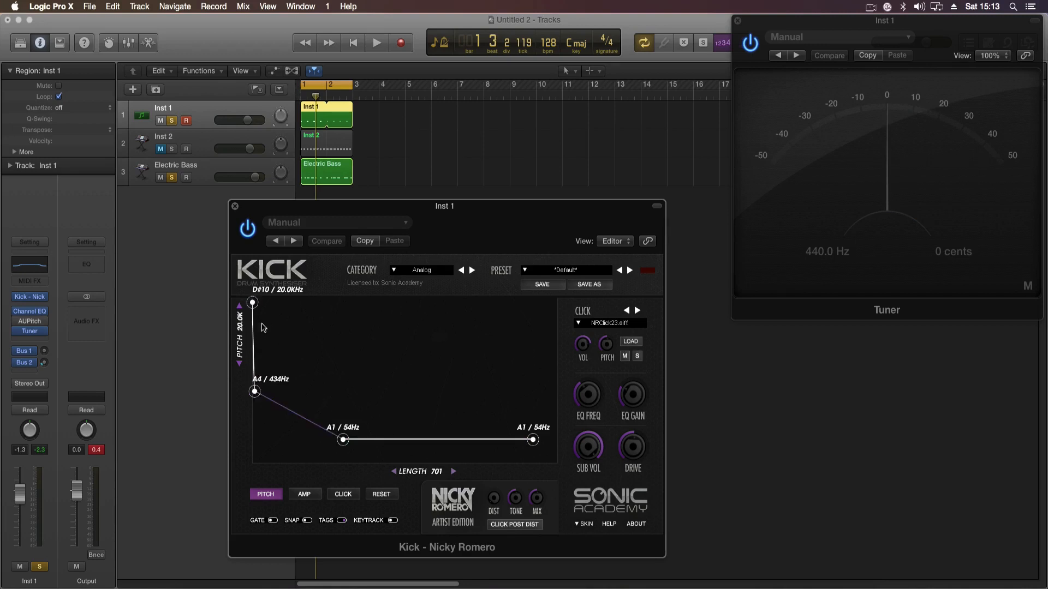
pyautogui.moveTo(529, 218); pyautogui.dragTo(516, 217)
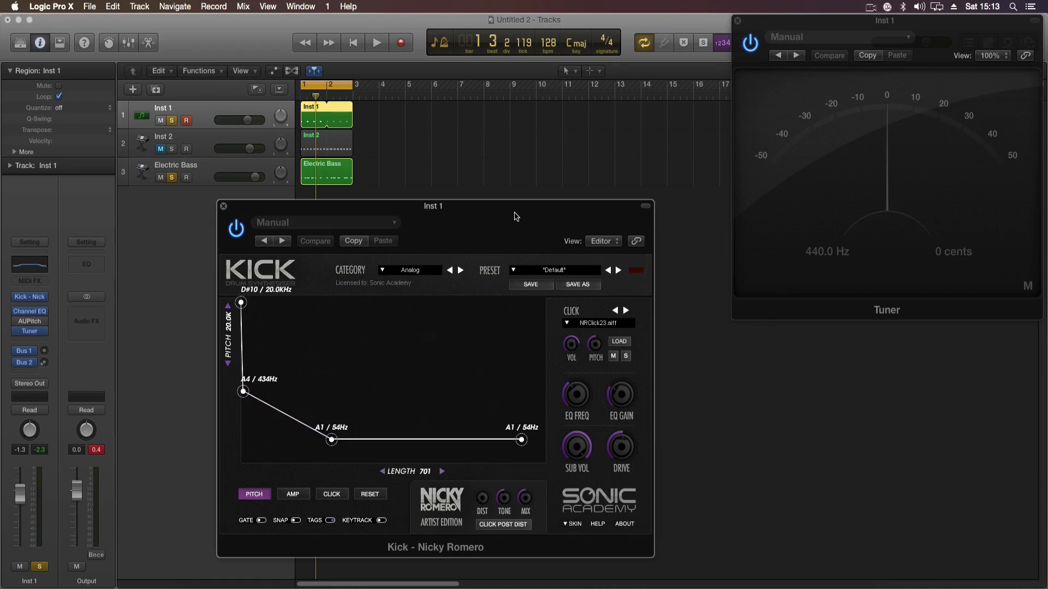
pyautogui.press('space')
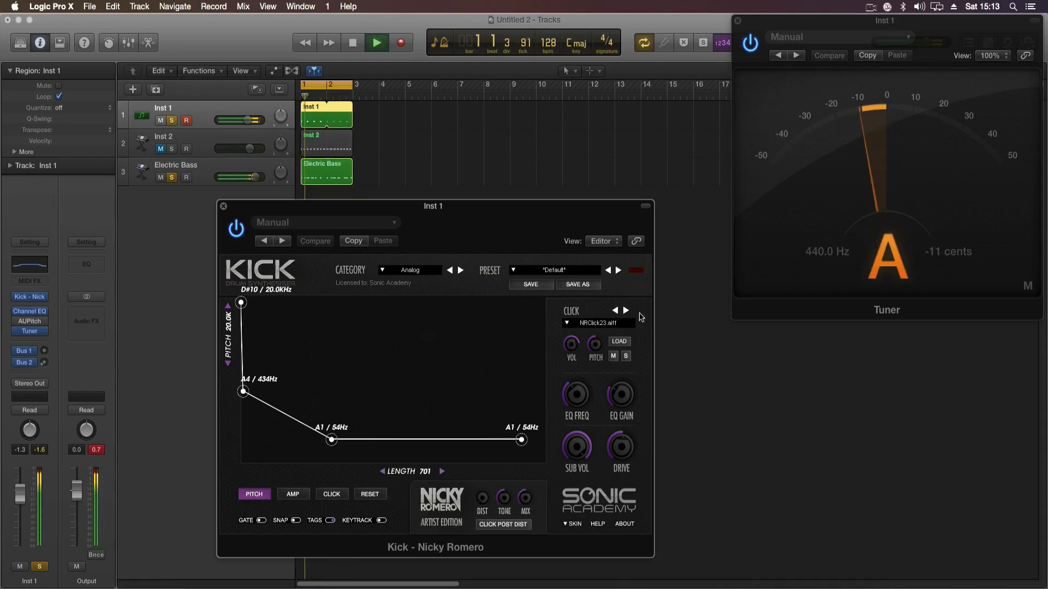
pyautogui.press('space')
# Lower the Kick synth's click volume, audition the result, and close the Kick and Tuner windows.
pyautogui.click(569, 352)
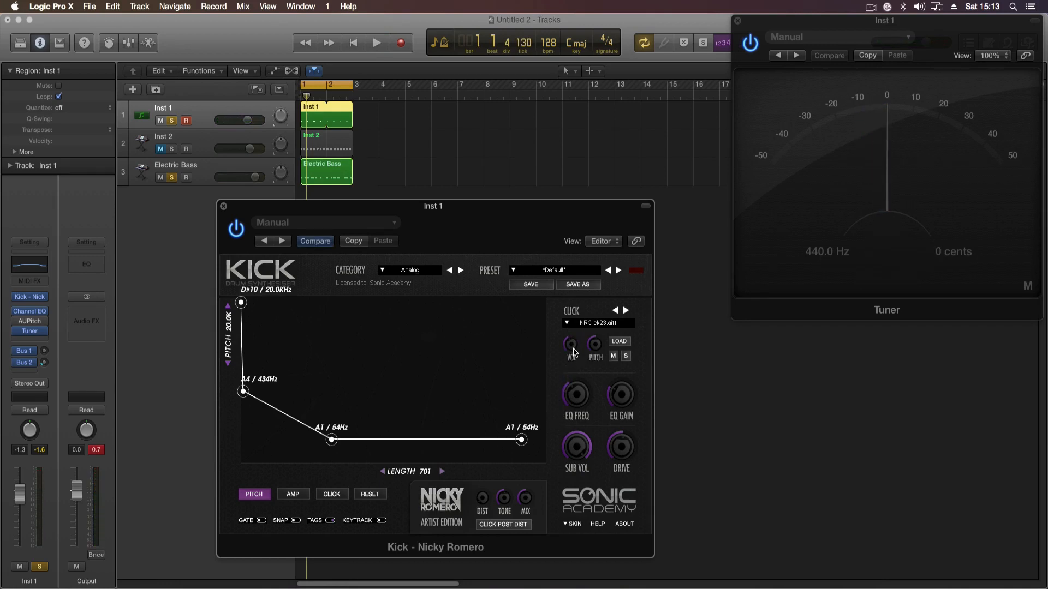
pyautogui.moveTo(487, 242); pyautogui.dragTo(467, 230)
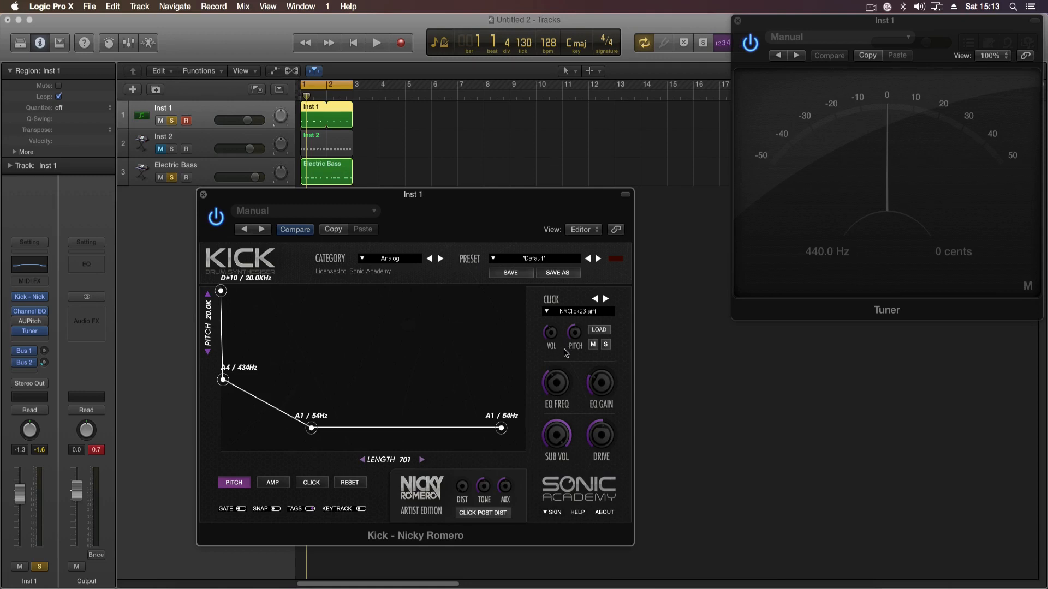
pyautogui.press('space')
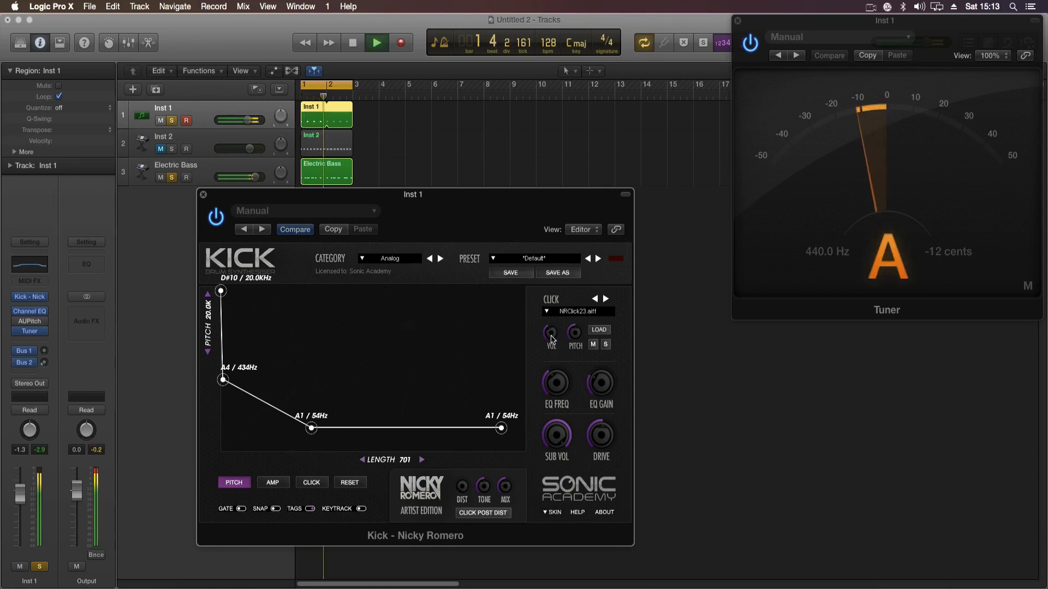
pyautogui.click(203, 194)
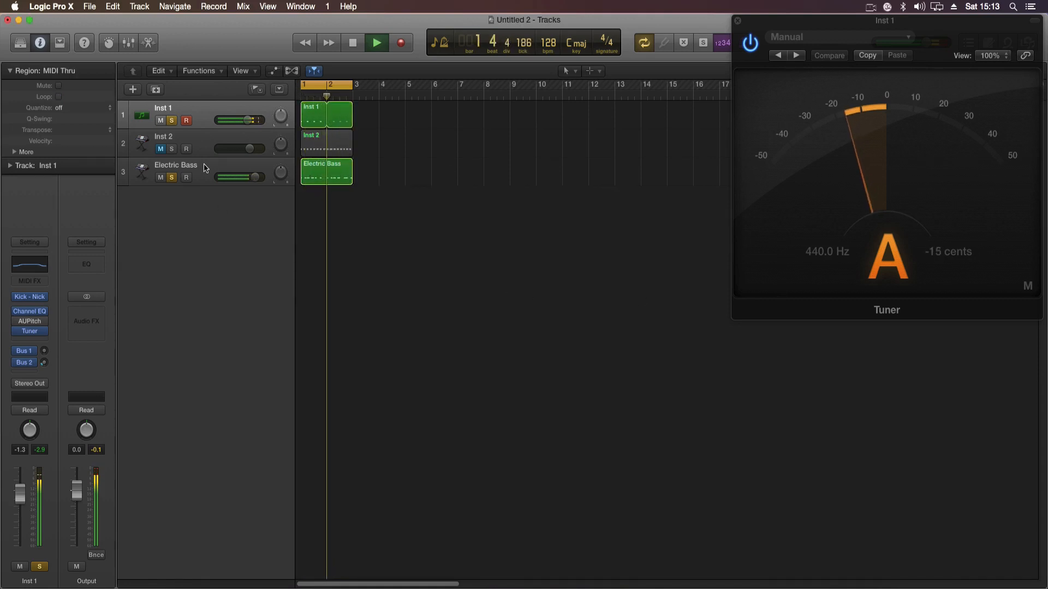
pyautogui.press('space')
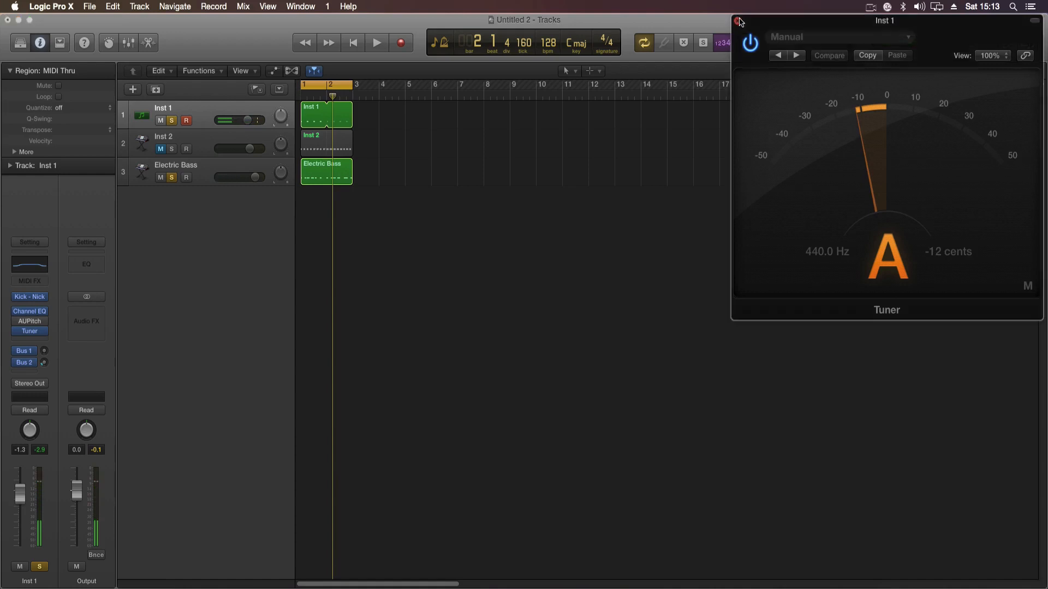
pyautogui.click(738, 21)
# Solo Inst 2, clear the solos on Inst 1 and Electric Bass, and open the Inst 2 region in the Piano Roll.
pyautogui.click(170, 150)
pyautogui.click(172, 122)
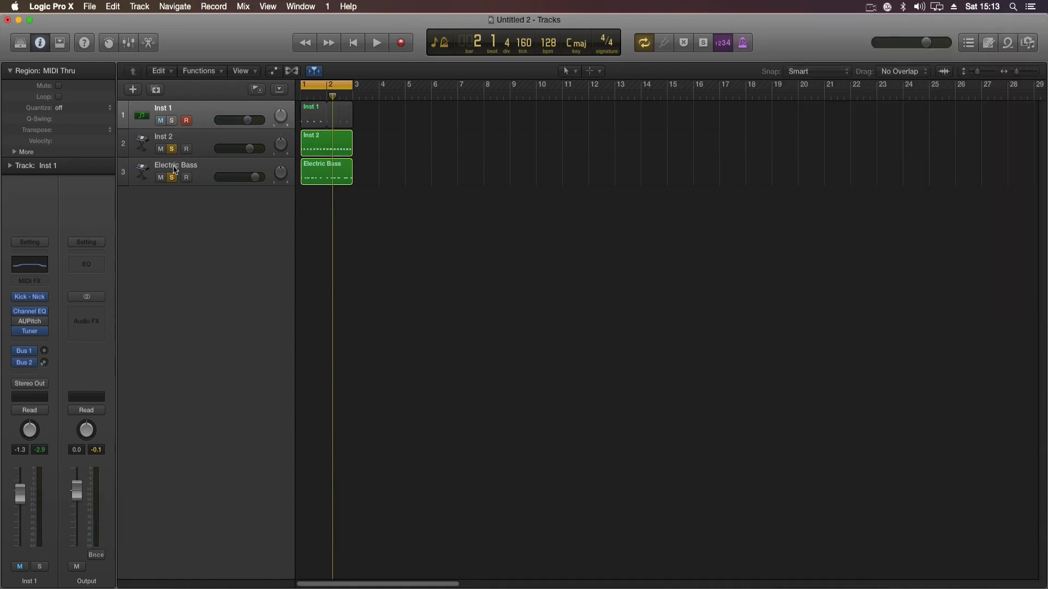
pyautogui.click(181, 166)
pyautogui.press('s')
pyautogui.doubleClick(307, 151)
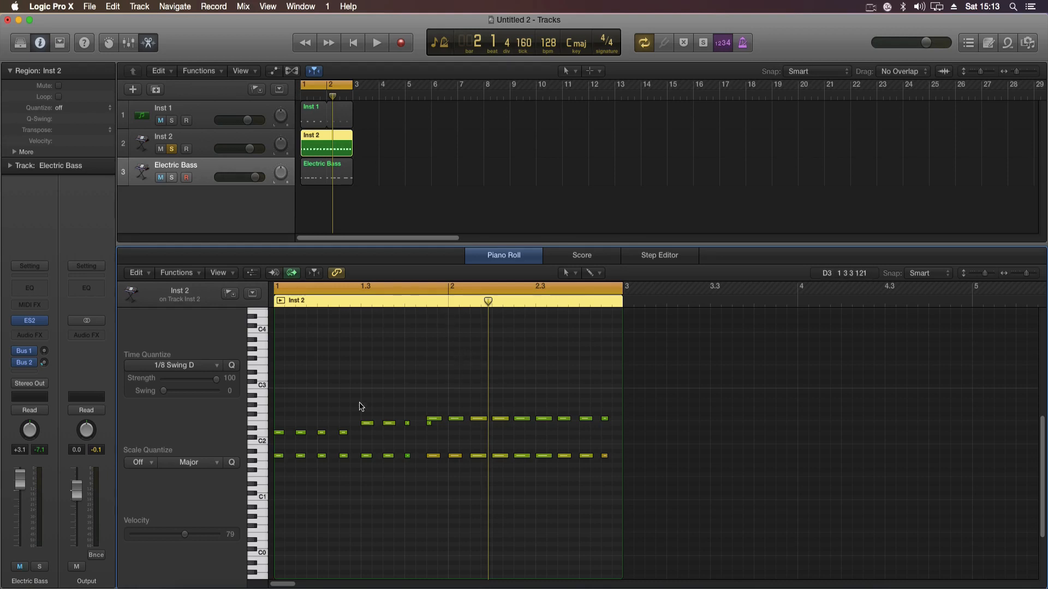
# Audition the soloed Inst 2 chord notes from the Piano Roll.
pyautogui.moveTo(317, 486); pyautogui.dragTo(473, 404)
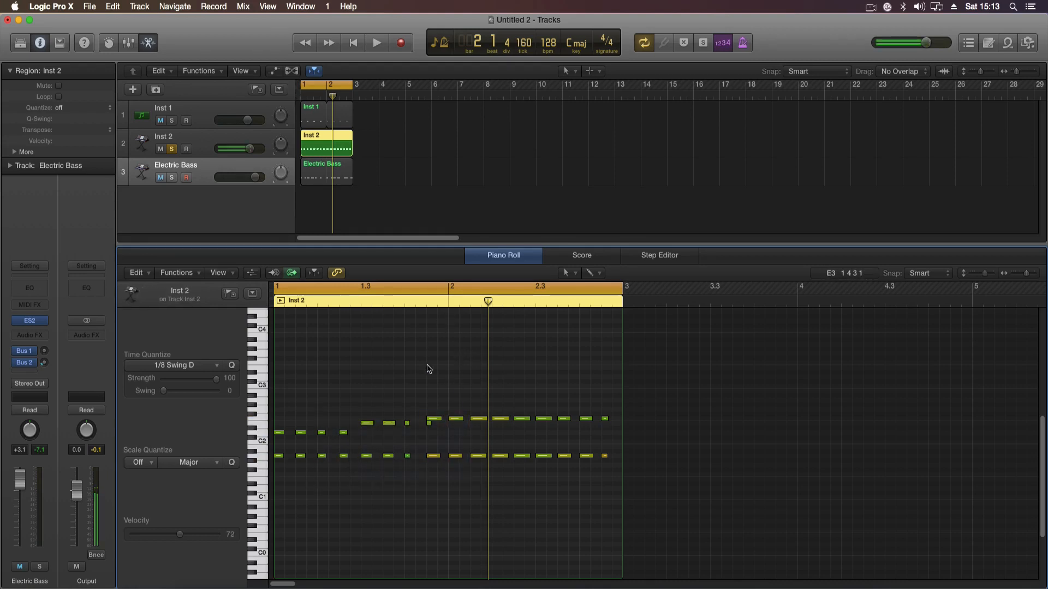
pyautogui.press('space')
pyautogui.press('space')
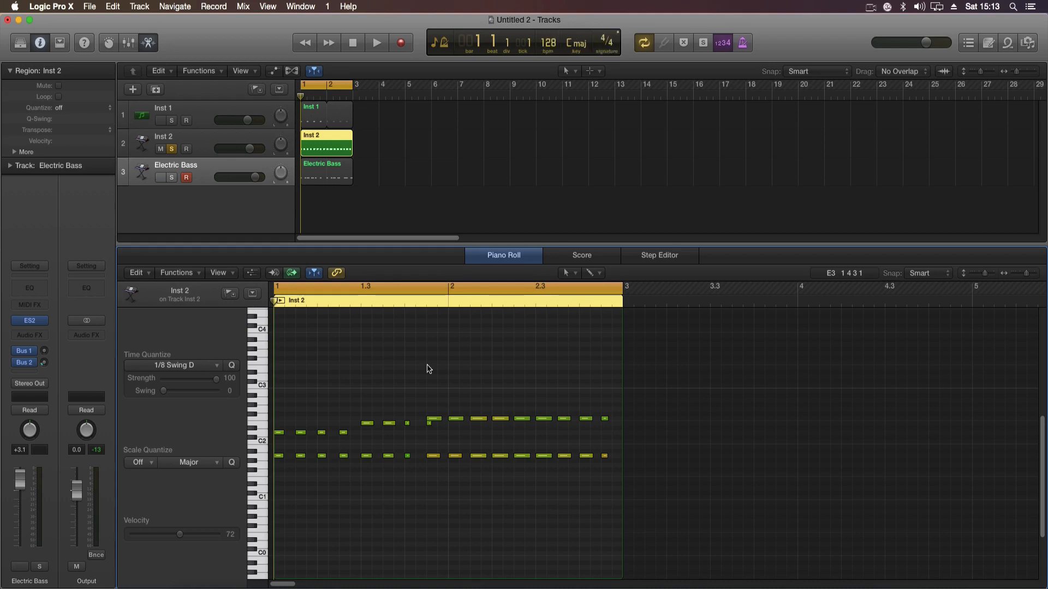
# Select Inst 2, clear its solo and play all three tracks together.
pyautogui.click(209, 144)
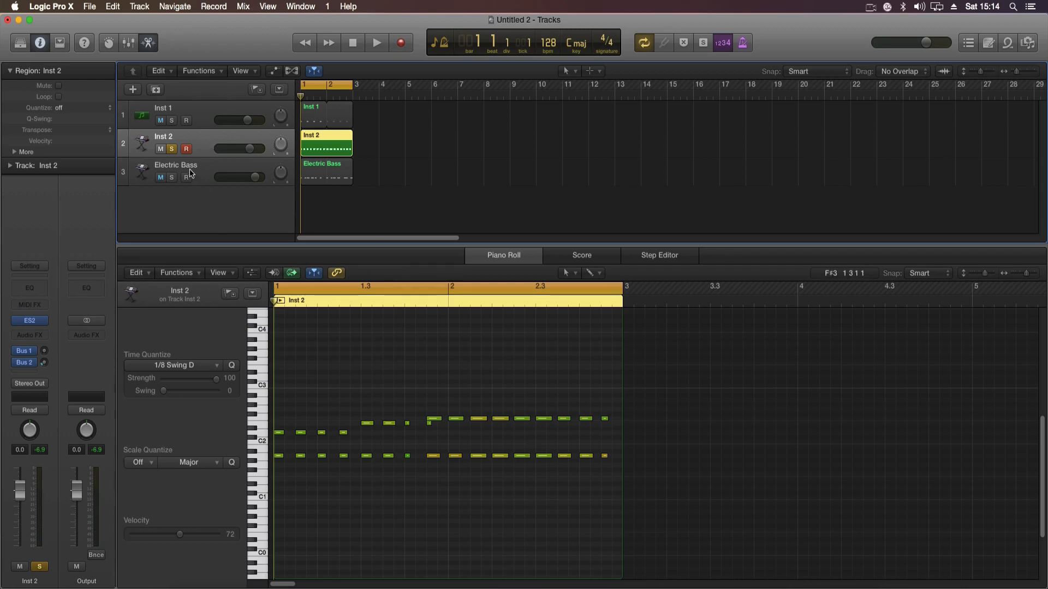
pyautogui.click(172, 149)
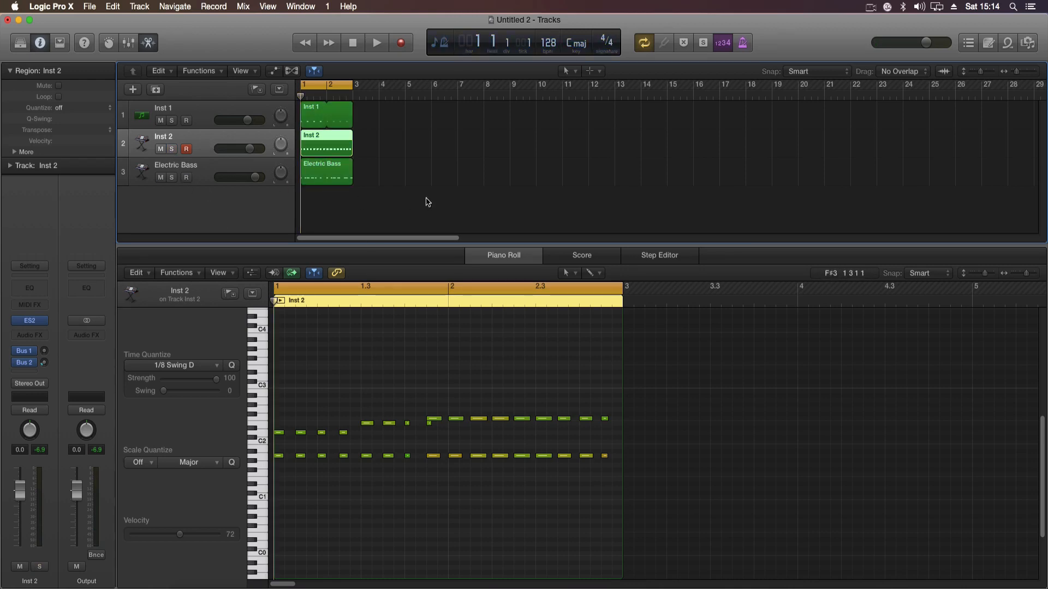
pyautogui.press('space')
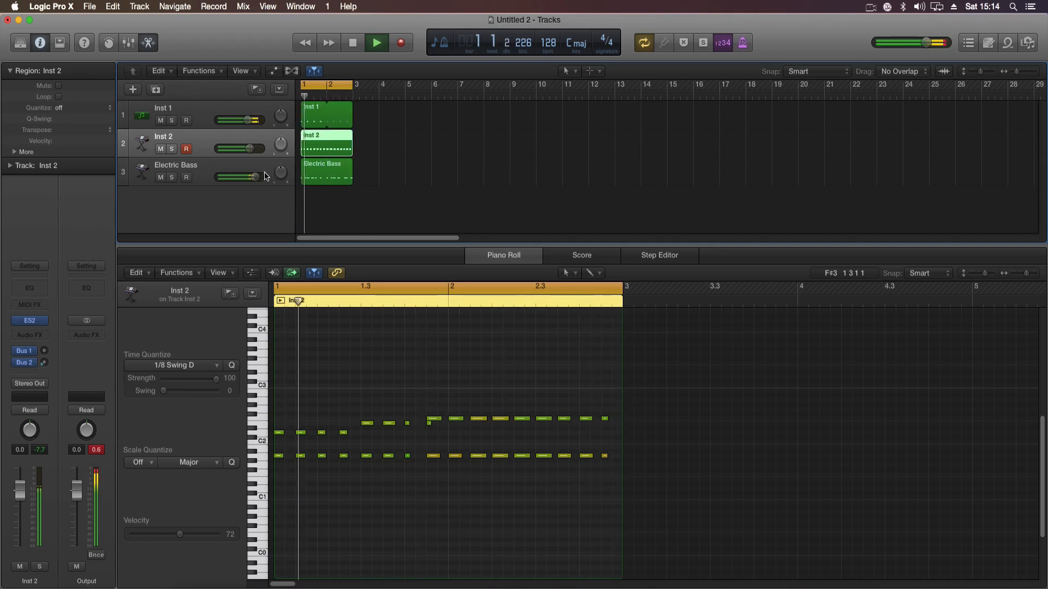
# Insert a Channel EQ on Inst 2, cut the low end of the chords during playback, and close the EQ.
pyautogui.click(36, 291)
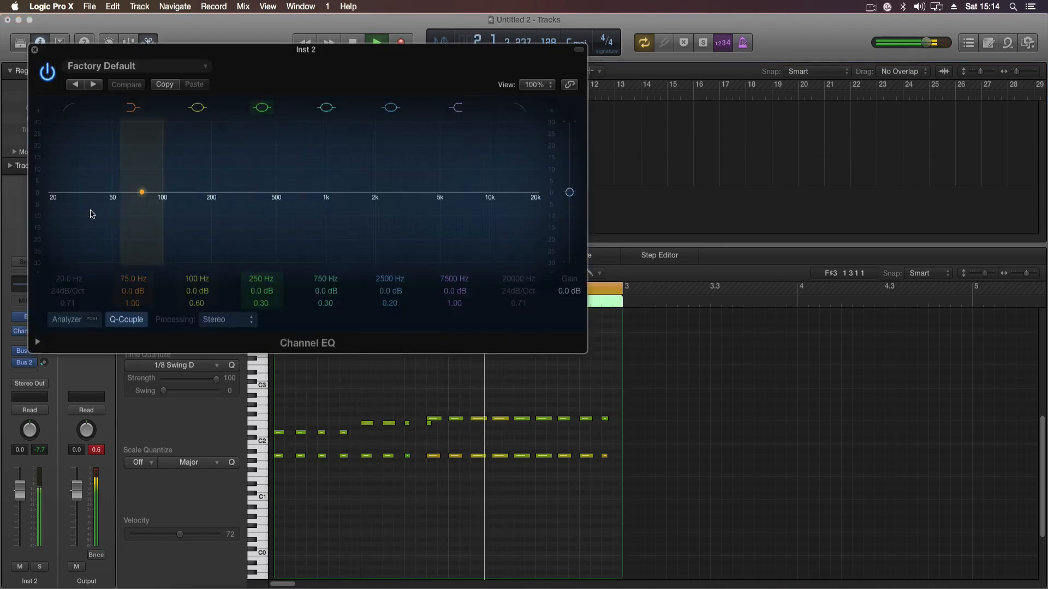
pyautogui.moveTo(90, 213); pyautogui.dragTo(70, 226)
pyautogui.click(35, 49)
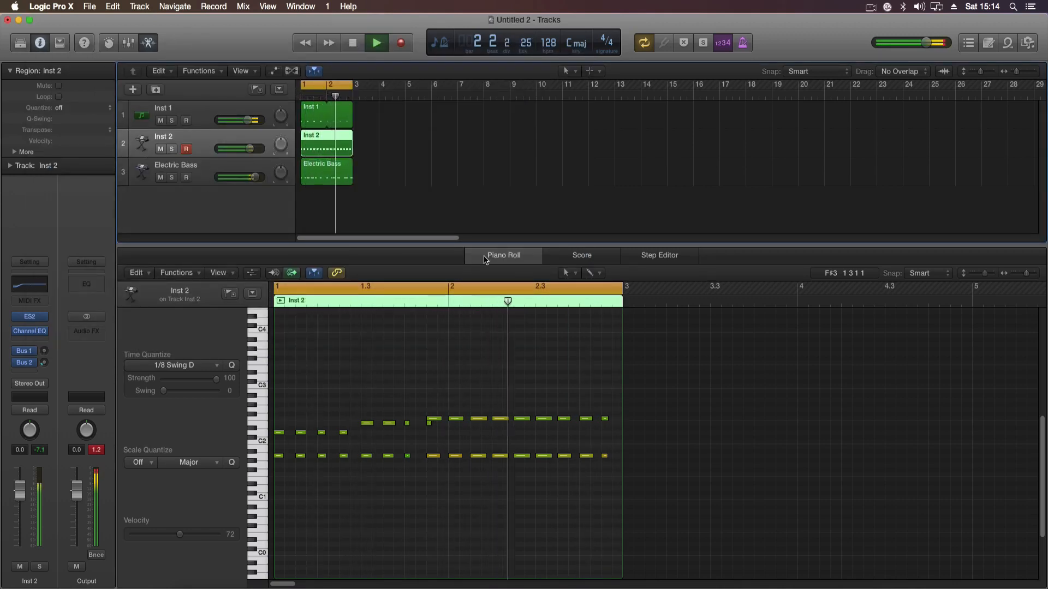
pyautogui.press('space')
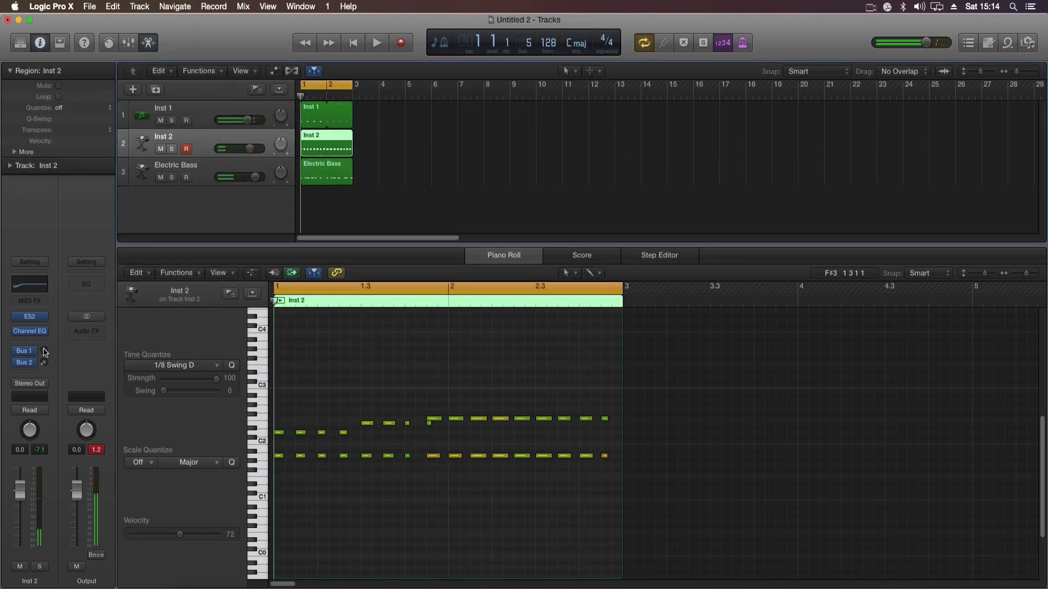
# Replace ES2 on Inst 2 with LennarDigital's Sylenth1 instrument.
pyautogui.click(42, 316)
pyautogui.moveTo(93, 536)
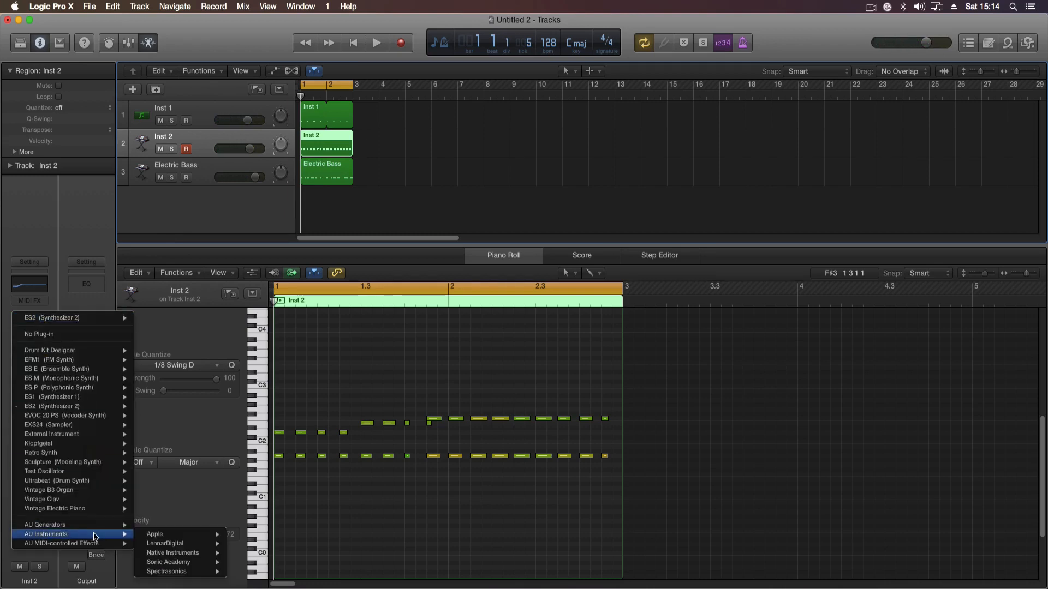
pyautogui.moveTo(208, 544)
pyautogui.moveTo(262, 543)
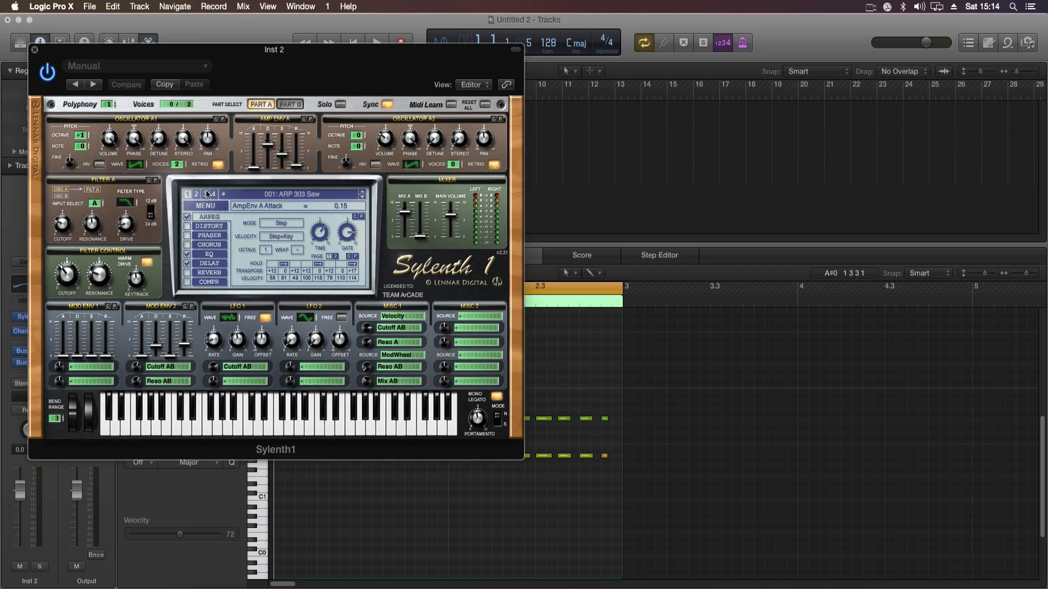
pyautogui.click(206, 206)
pyautogui.click(207, 241)
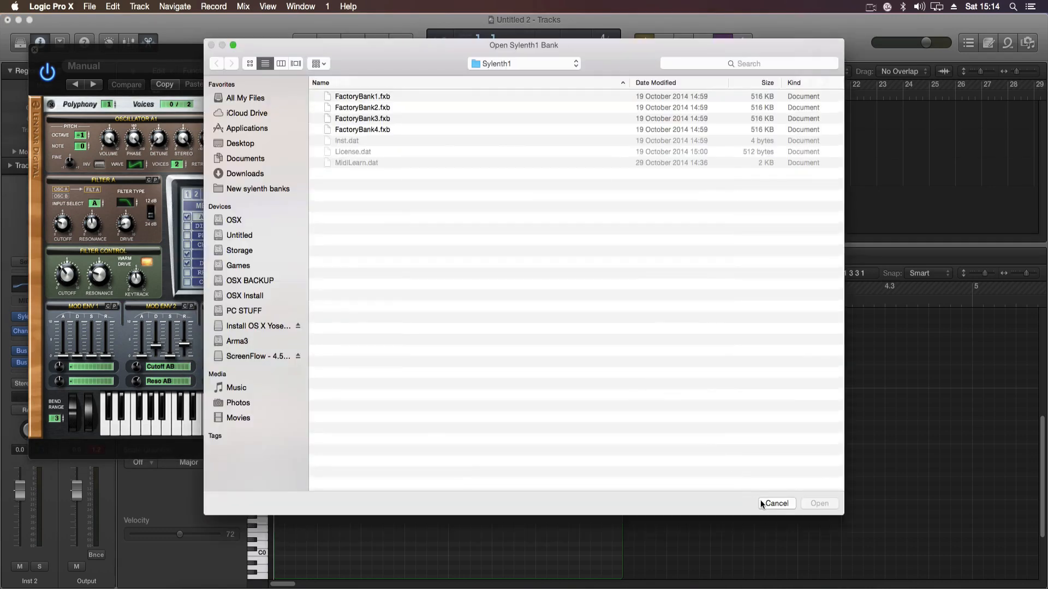
pyautogui.click(774, 503)
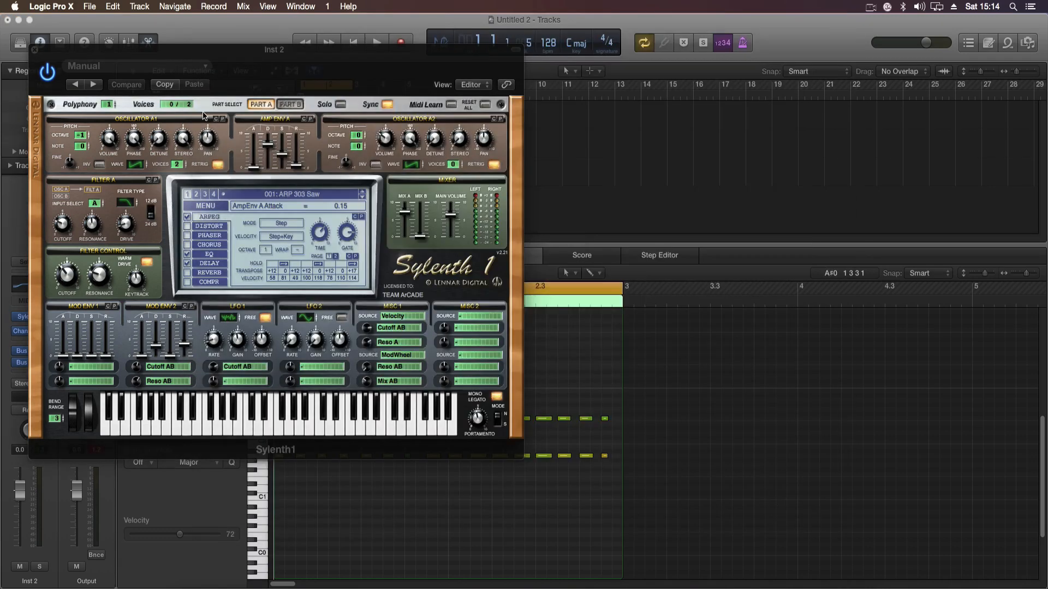
# Load the preset 173: LD AlienLead from Sylenth1's bank 2 and play the loop with it.
pyautogui.click(287, 194)
pyautogui.click(196, 196)
pyautogui.click(195, 197)
pyautogui.click(238, 196)
pyautogui.scroll(-8, 319, 422)
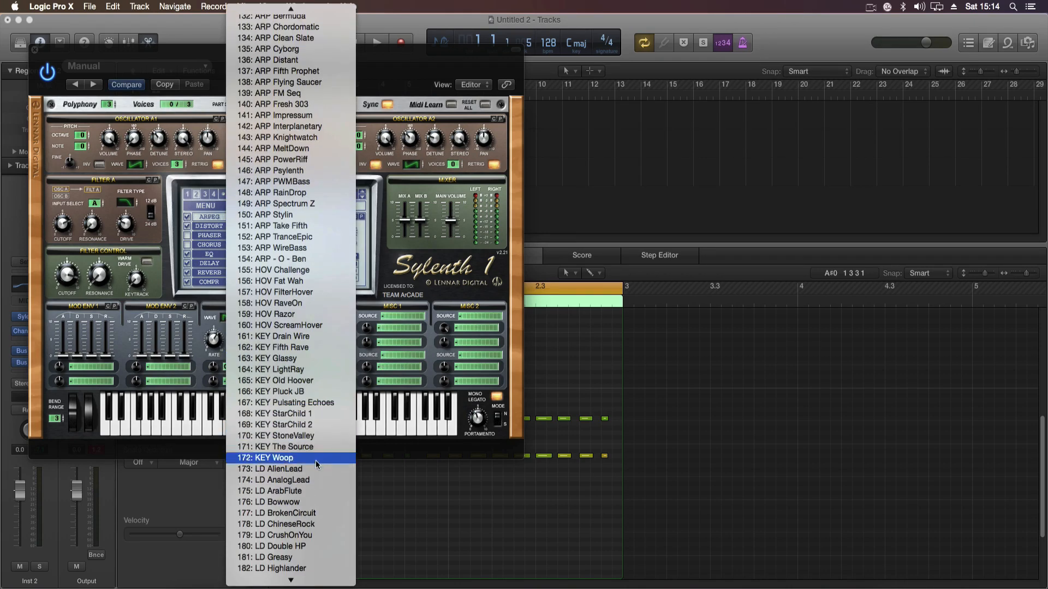
pyautogui.click(317, 469)
pyautogui.press('space')
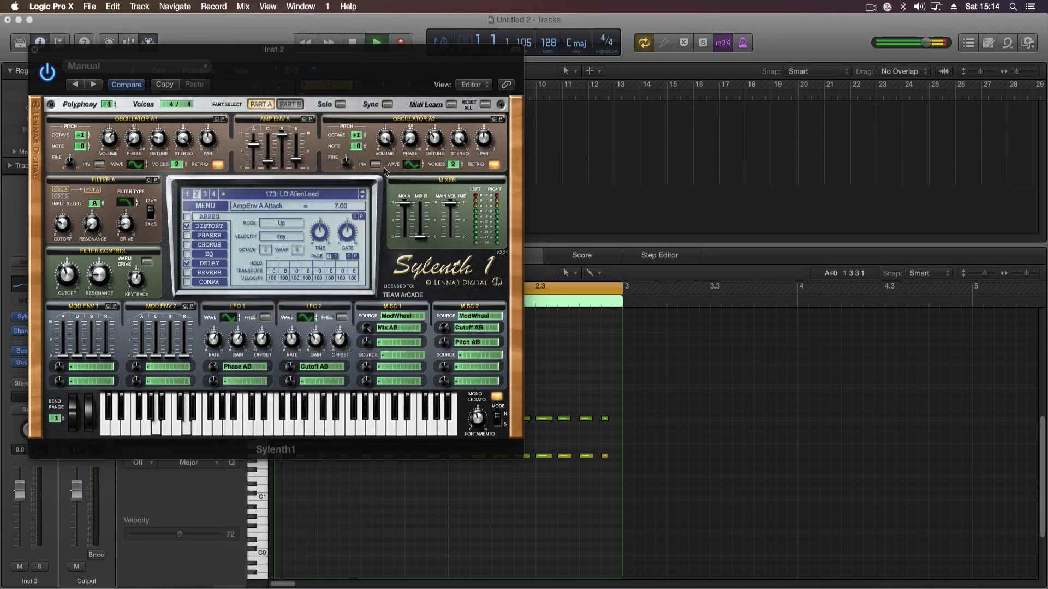
# Load Sylenth1's preset 174: LD AnalogLead on Inst 2 and adjust its filter cutoff.
pyautogui.click(363, 198)
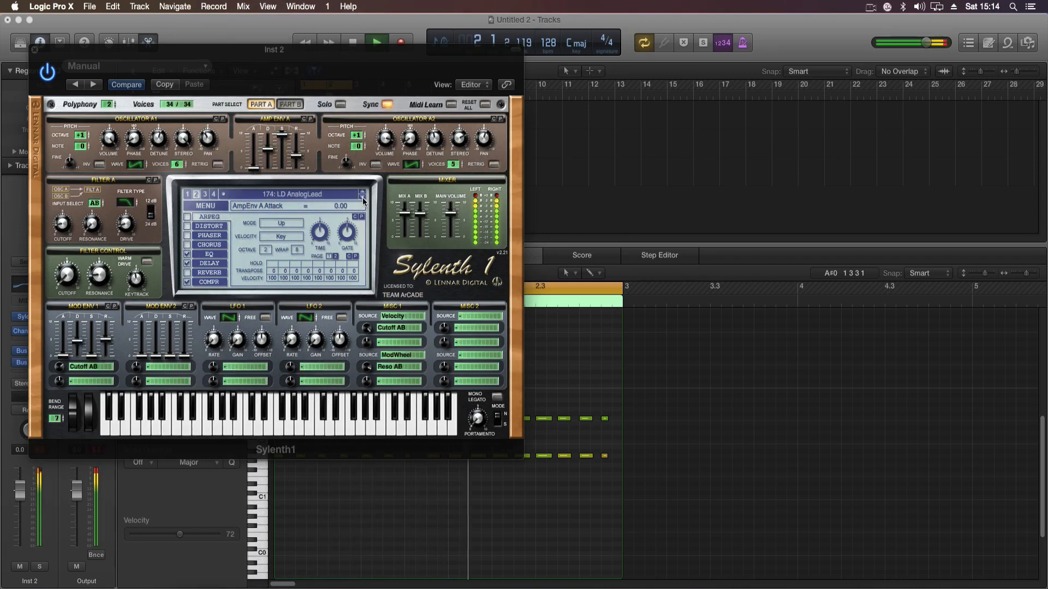
pyautogui.click(71, 274)
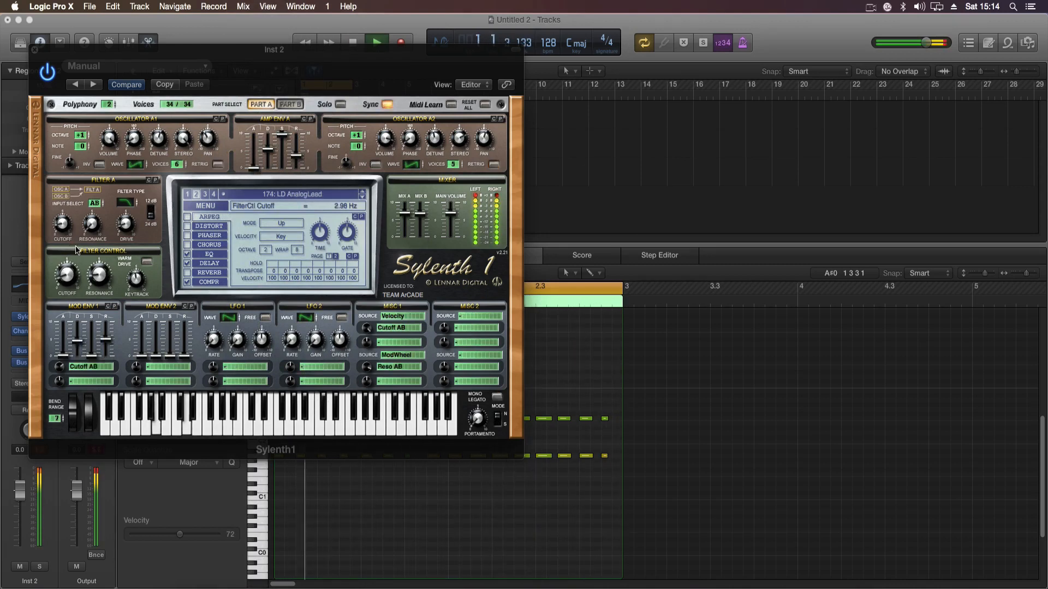
# Lower Inst 2's channel volume to -10.0 dB during playback and close Sylenth1 and the piano roll.
pyautogui.moveTo(24, 501); pyautogui.dragTo(24, 518)
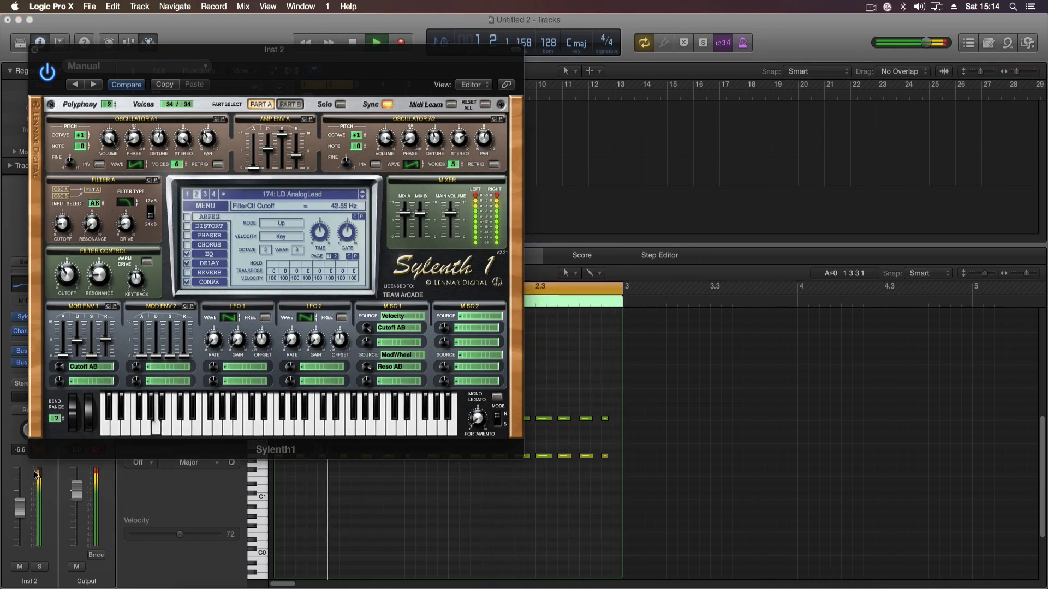
pyautogui.moveTo(20, 508); pyautogui.dragTo(21, 512)
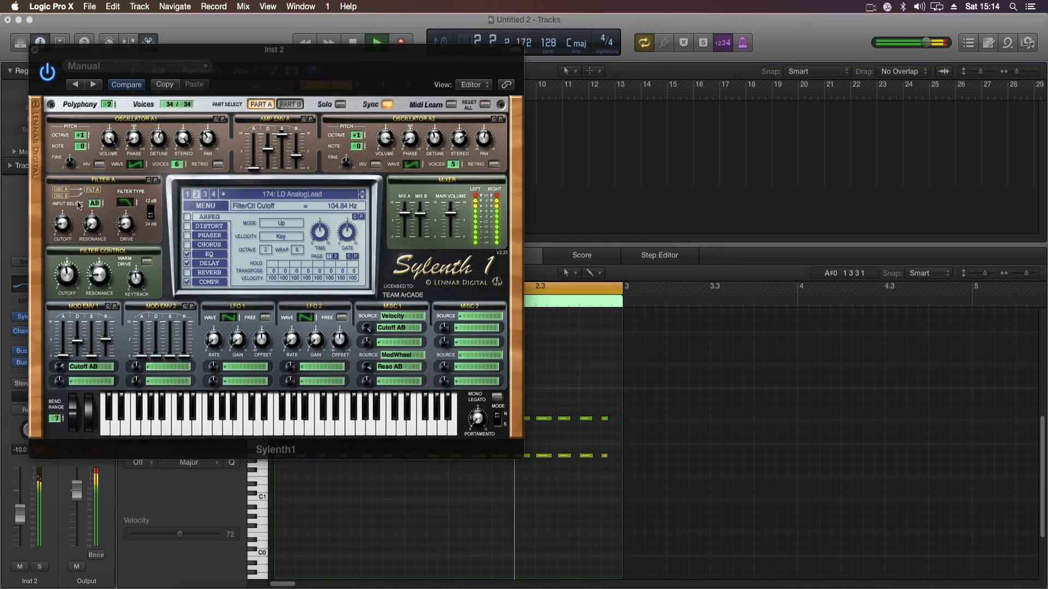
pyautogui.click(31, 51)
pyautogui.press('e')
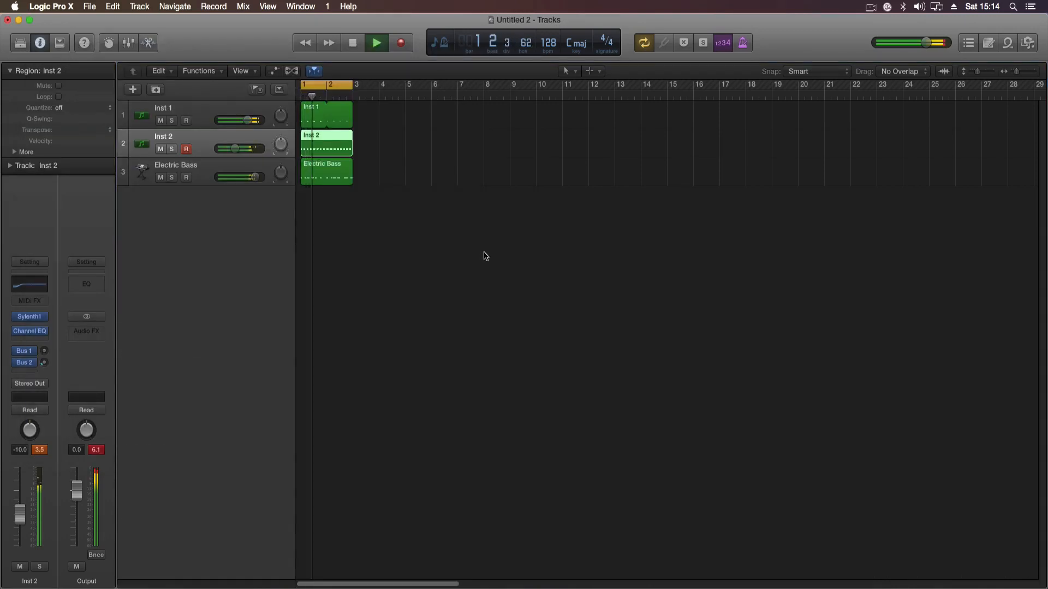
# Insert Xfer Records' LFOTool on Inst 2 after the Channel EQ.
pyautogui.click(45, 342)
pyautogui.moveTo(66, 483)
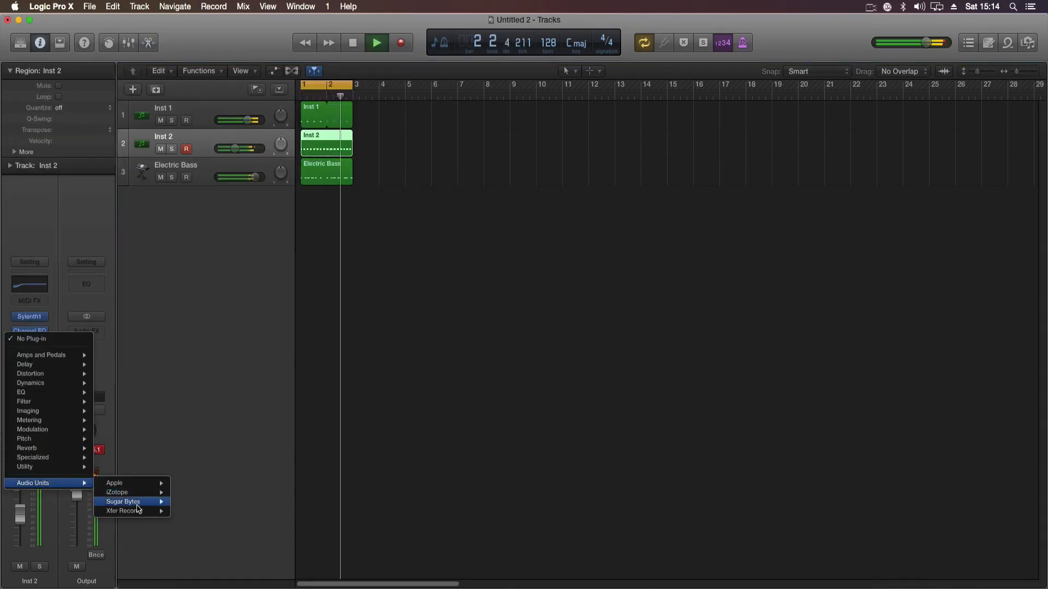
pyautogui.moveTo(136, 511)
pyautogui.moveTo(207, 511)
pyautogui.click(253, 511)
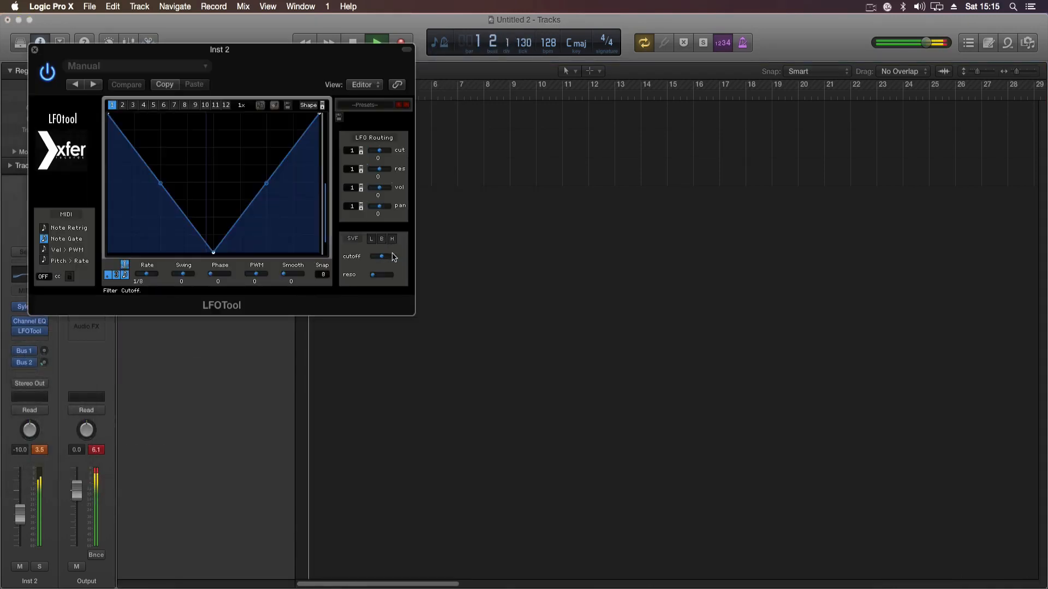
# Load LFOTool's Sidechain-2 preset for the Inst 2 chords and close the plug-in.
pyautogui.click(360, 104)
pyautogui.moveTo(393, 219)
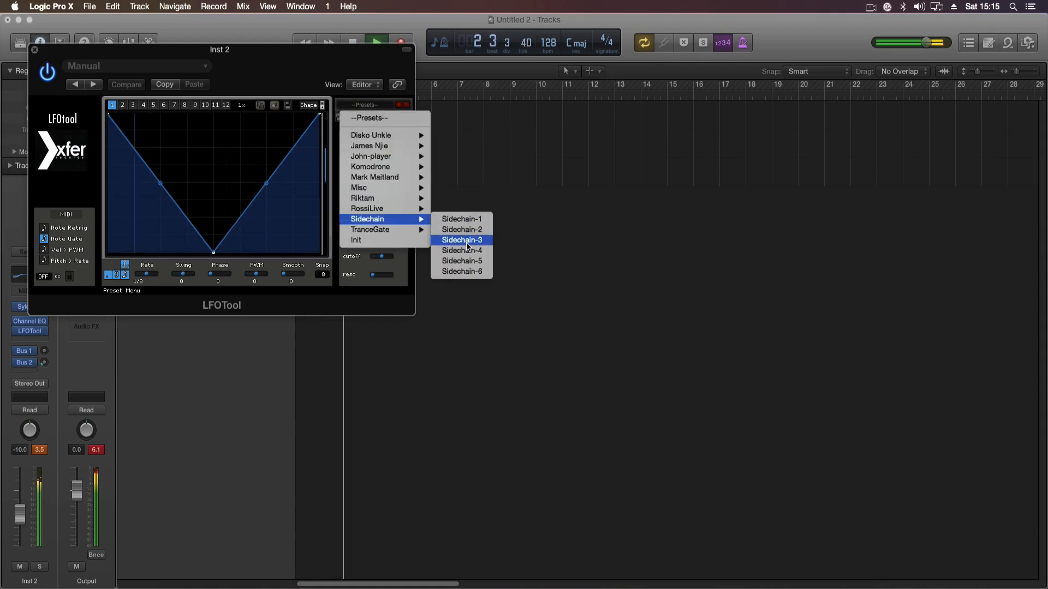
pyautogui.click(462, 240)
pyautogui.click(399, 105)
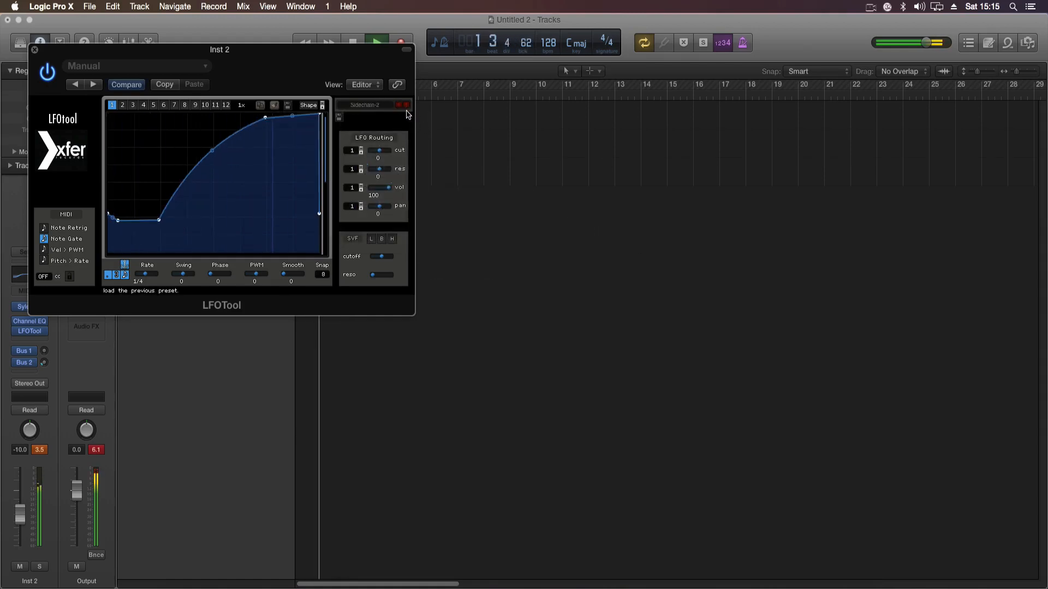
pyautogui.click(35, 49)
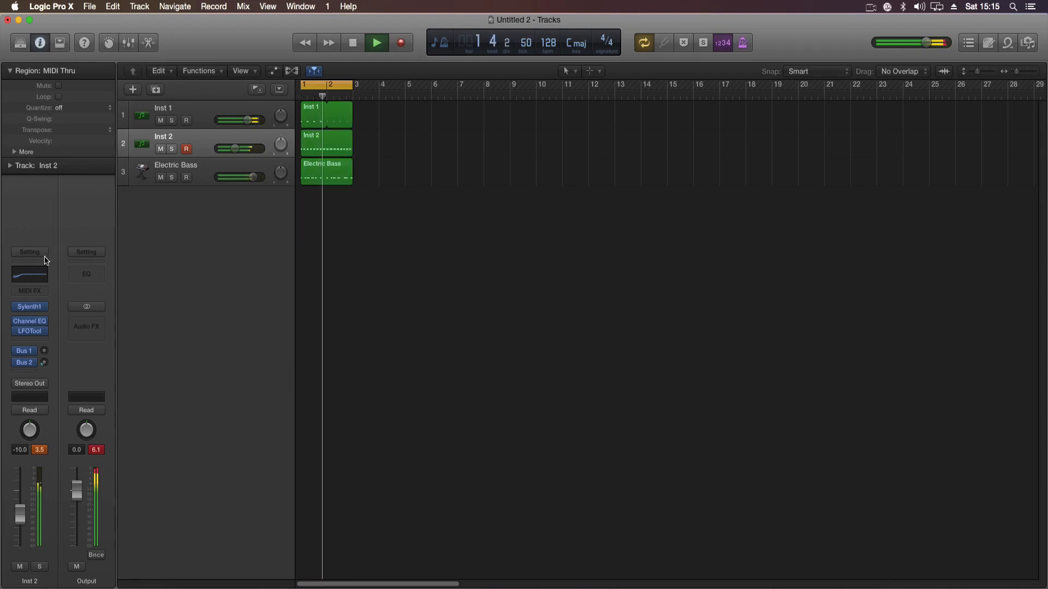
# In Inst 2's Channel EQ, set the low shelf to -24.0 dB at 164 Hz, boost the highs slightly, and close the EQ.
pyautogui.click(34, 275)
pyautogui.moveTo(159, 264); pyautogui.dragTo(309, 287)
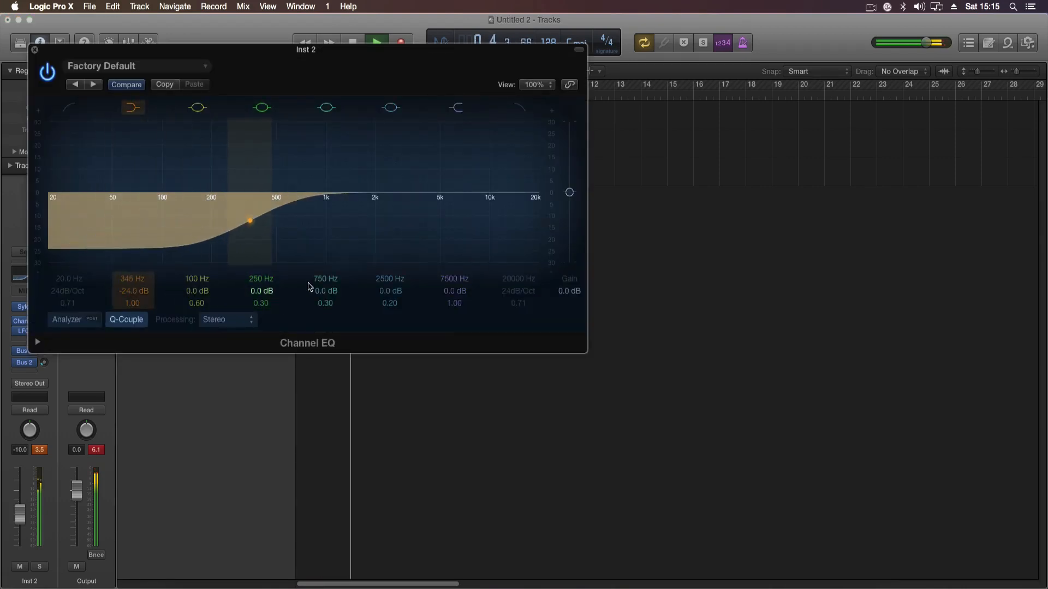
pyautogui.moveTo(236, 241); pyautogui.dragTo(218, 248)
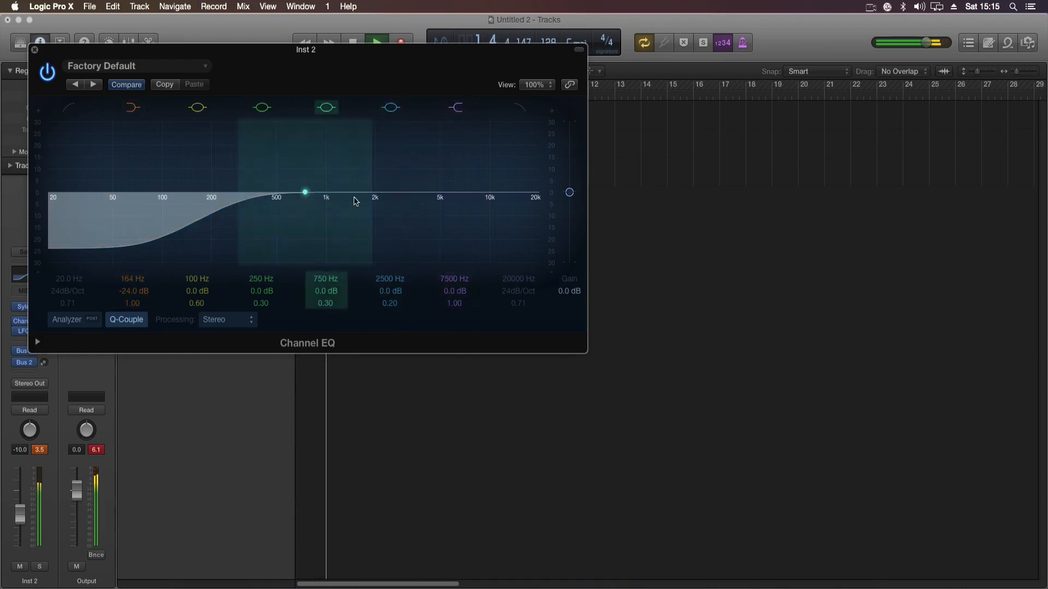
pyautogui.moveTo(469, 192); pyautogui.dragTo(465, 186)
pyautogui.click(35, 50)
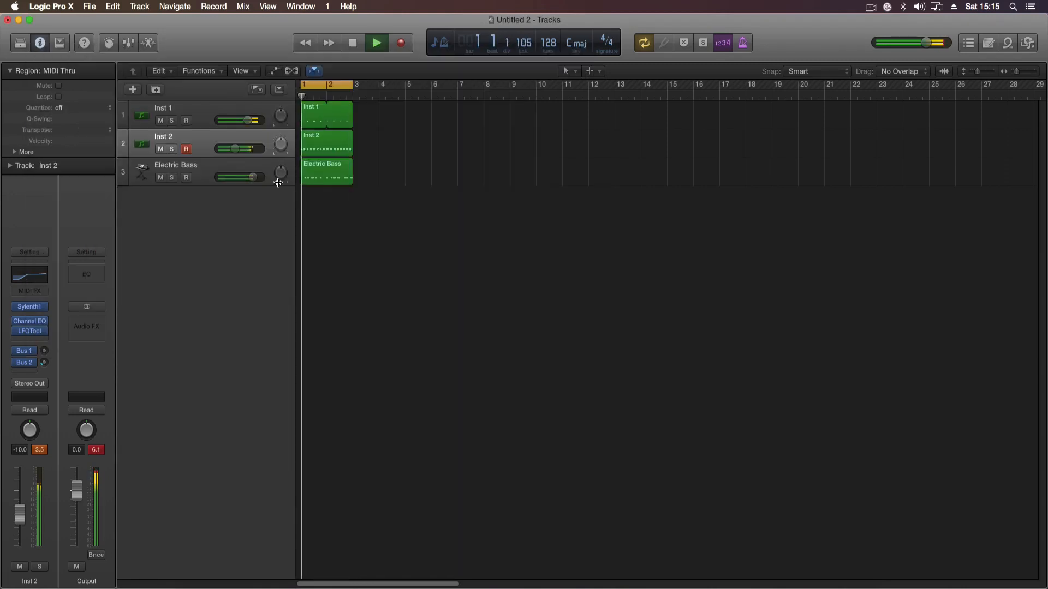
# Insert a Channel EQ on the Electric Bass track, set its high cut to 4150 Hz, and close the EQ.
pyautogui.click(223, 172)
pyautogui.click(41, 289)
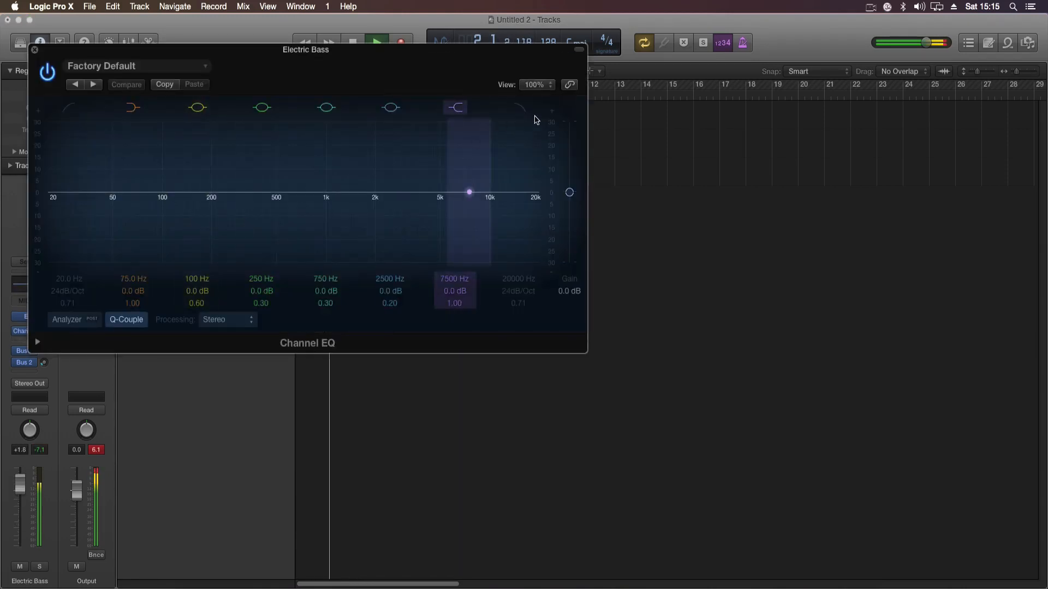
pyautogui.moveTo(530, 199); pyautogui.dragTo(414, 264)
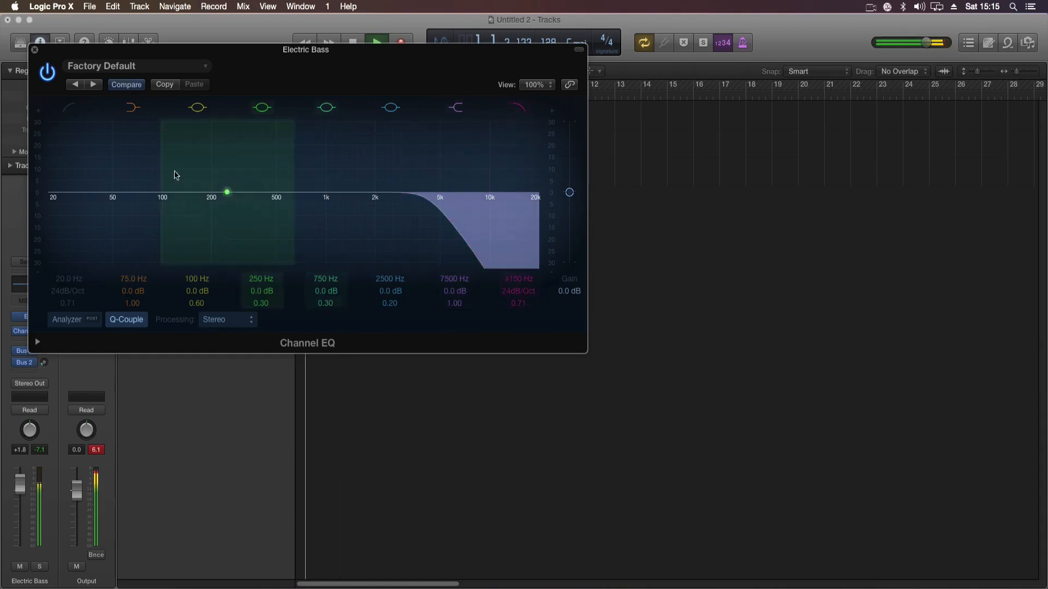
pyautogui.click(34, 50)
pyautogui.click(516, 278)
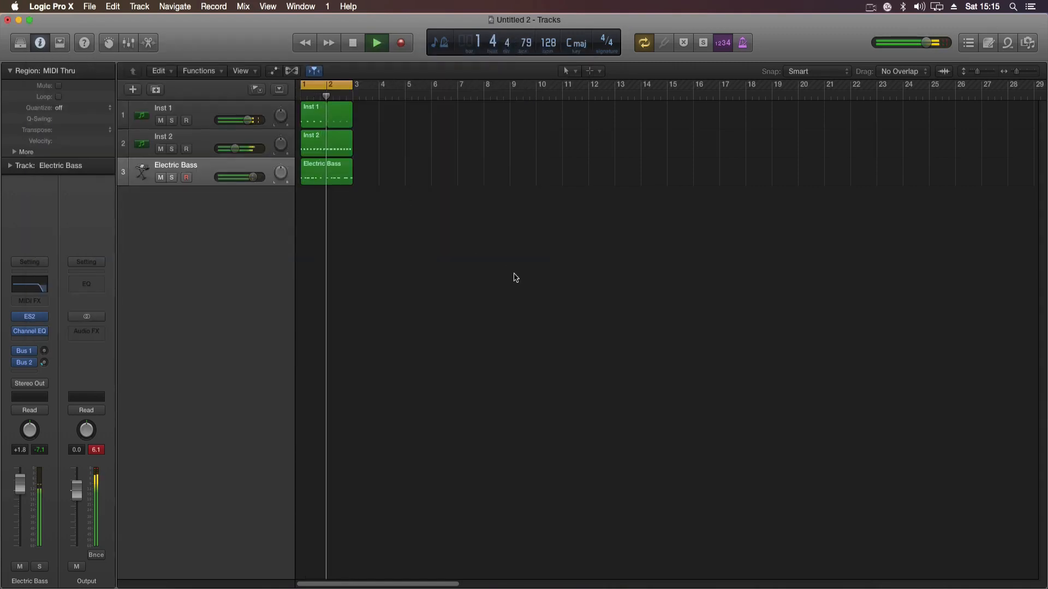
# Open Inst 1's Channel EQ to review its curve and close it.
pyautogui.click(210, 115)
pyautogui.click(43, 267)
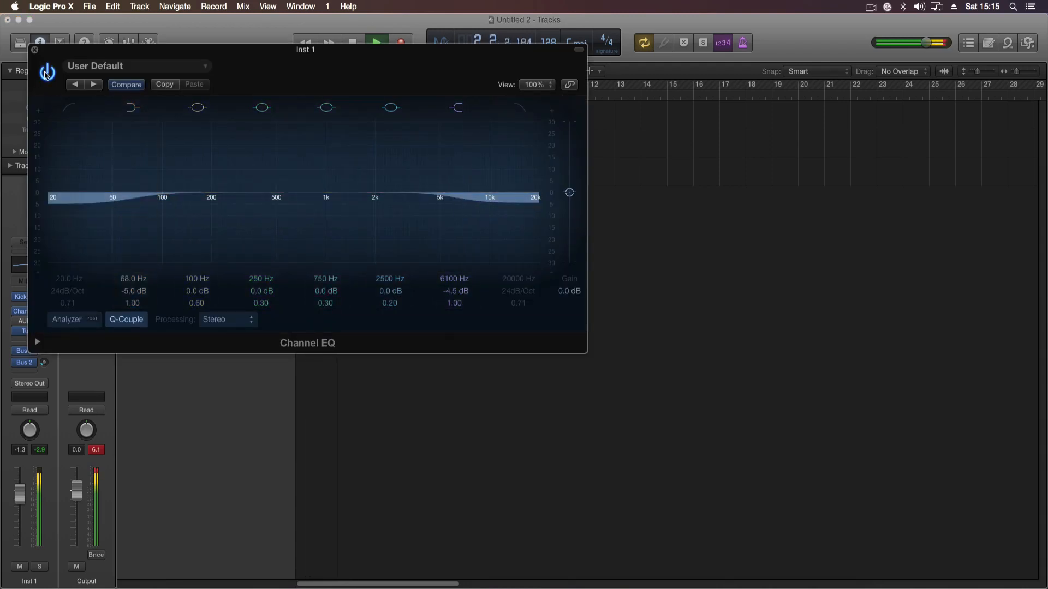
pyautogui.press('super+w')
# Select the Electric Bass track, raise Inst 2's volume slightly while the loop plays, and stop playback.
pyautogui.click(309, 167)
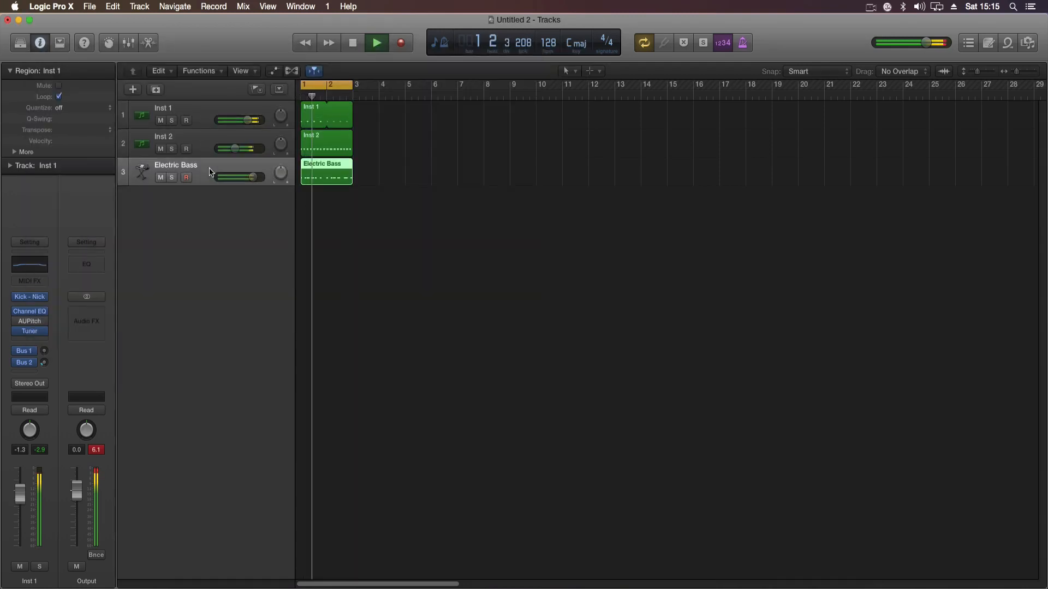
pyautogui.press('space')
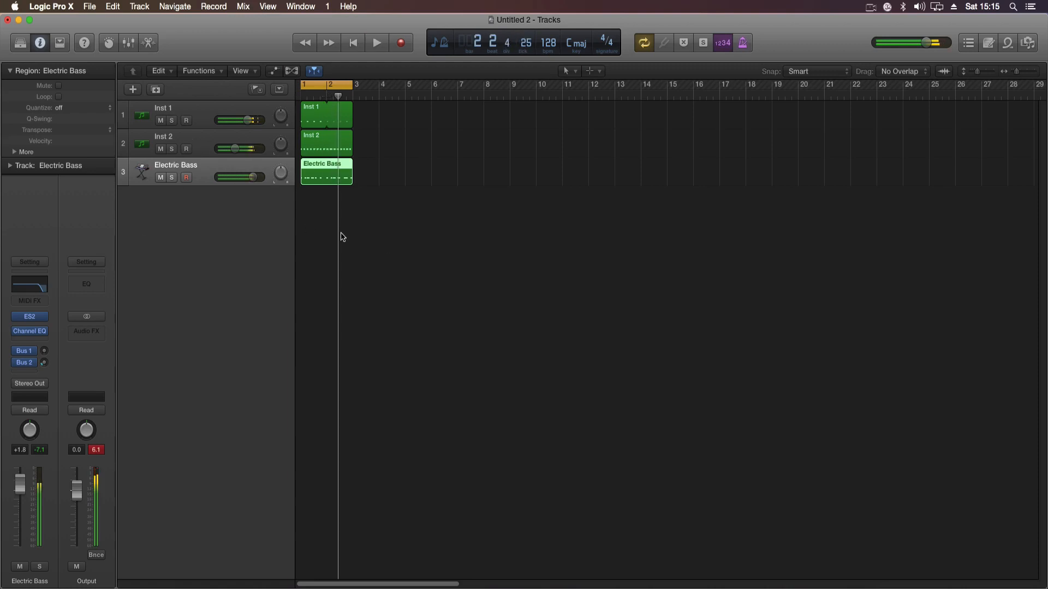
pyautogui.moveTo(235, 152)
pyautogui.press('space')
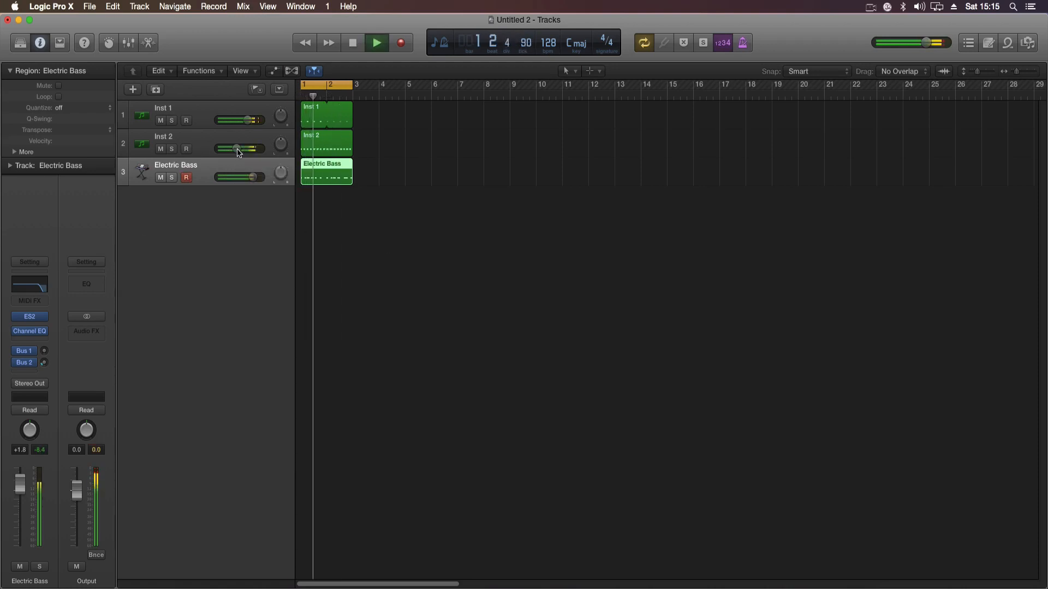
pyautogui.press('space')
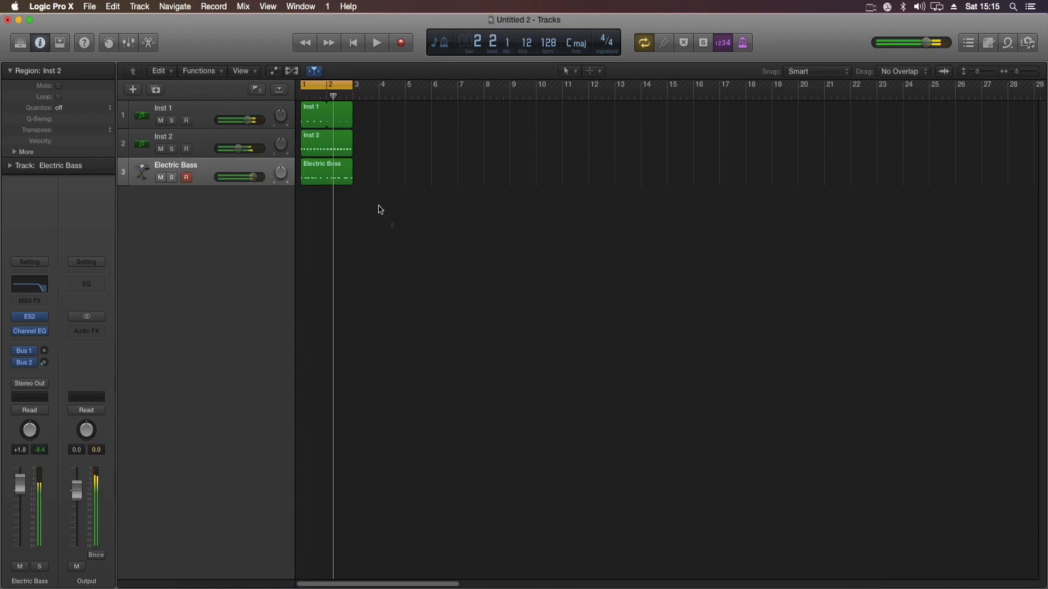
# Duplicate all three tracks' regions at bar 3, extend the cycle to four bars and play, with the second Inst 2 region open for editing.
pyautogui.moveTo(381, 210); pyautogui.dragTo(405, 87)
pyautogui.click(416, 212)
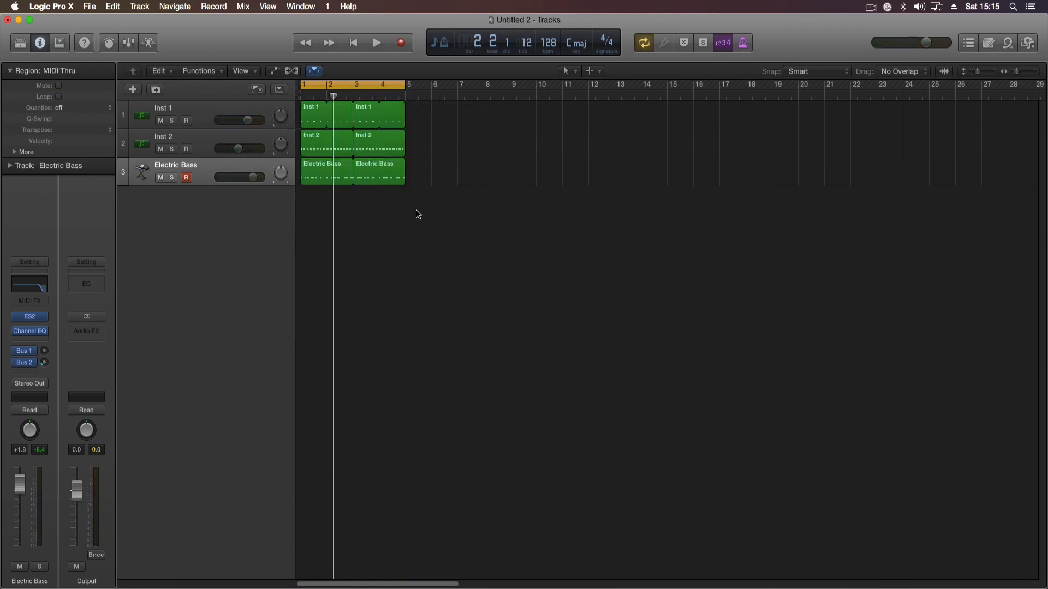
pyautogui.doubleClick(373, 149)
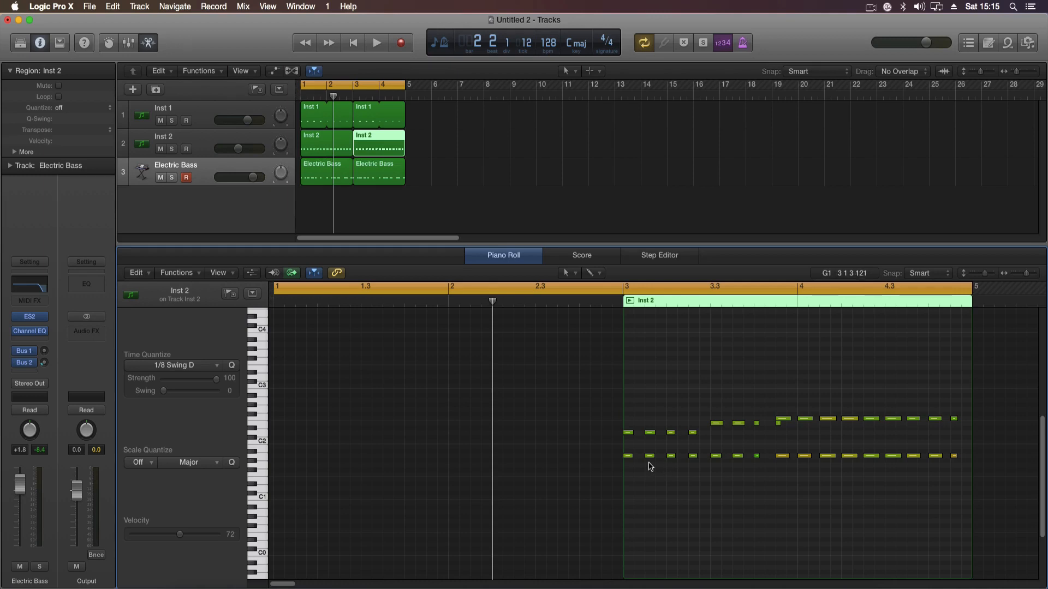
pyautogui.press('space')
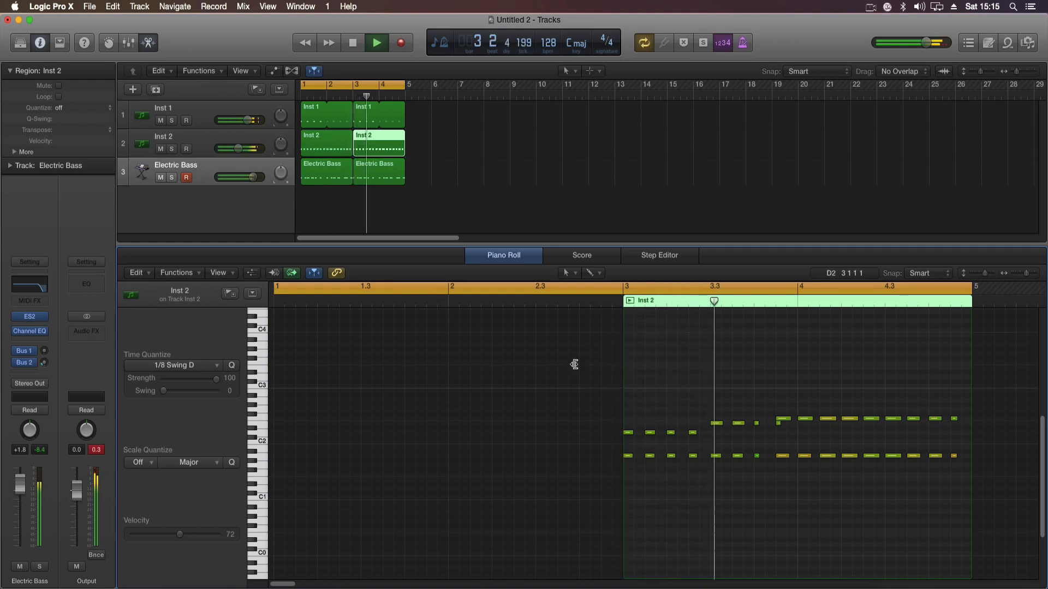
# Copy the four-bar arrangement on all three tracks to bar 5 and extend the cycle range to eight bars.
pyautogui.moveTo(442, 210); pyautogui.dragTo(509, 86)
pyautogui.press('space')
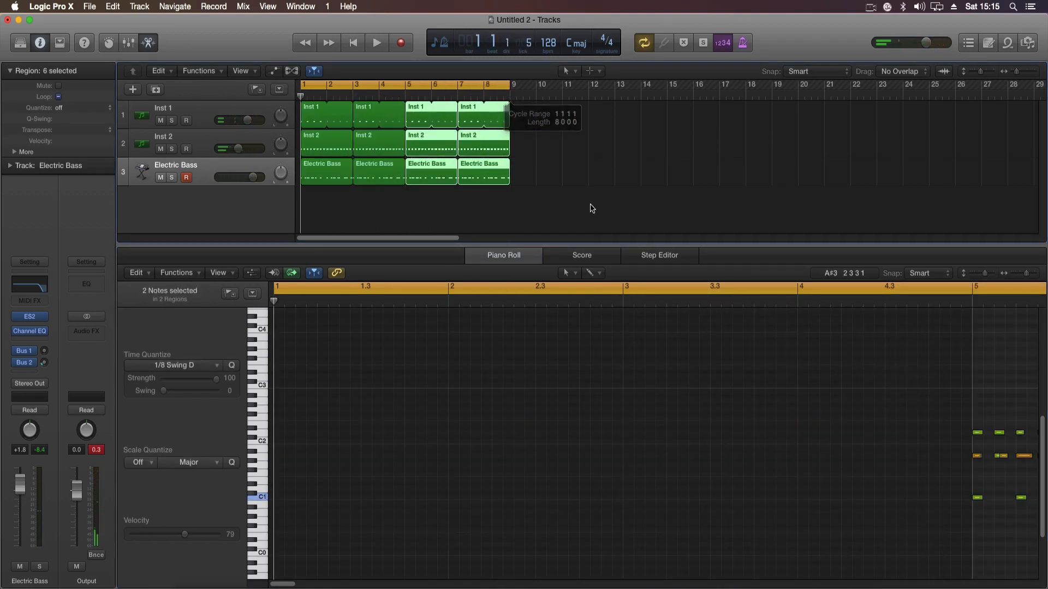
# Solo Inst 2 and play its region at bar 5 with the cycle range set to bars 5 to 7.
pyautogui.click(432, 144)
pyautogui.click(171, 150)
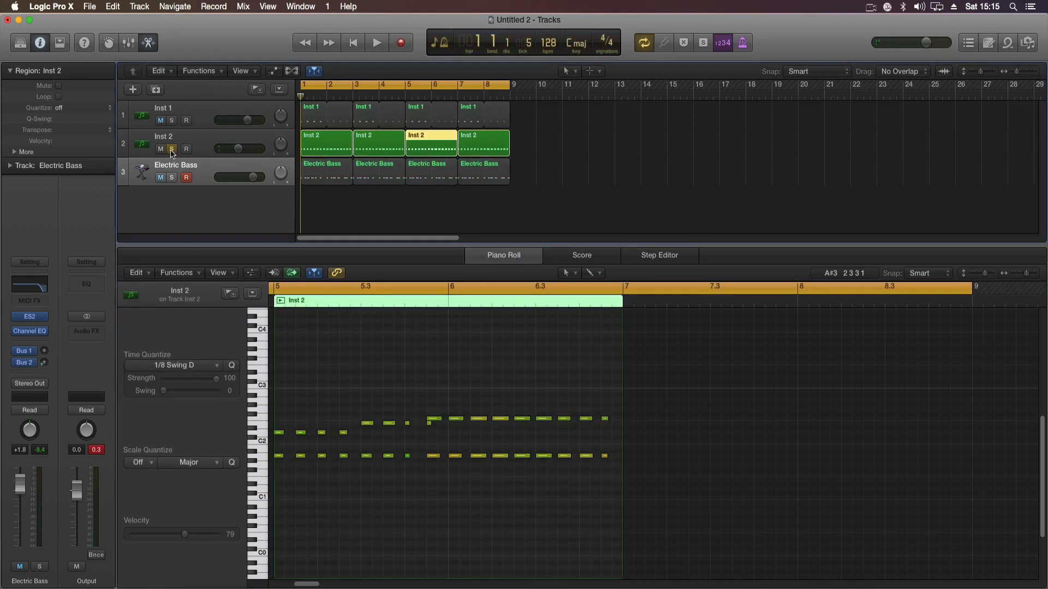
pyautogui.click(408, 87)
pyautogui.moveTo(408, 87); pyautogui.dragTo(457, 87)
pyautogui.press('space')
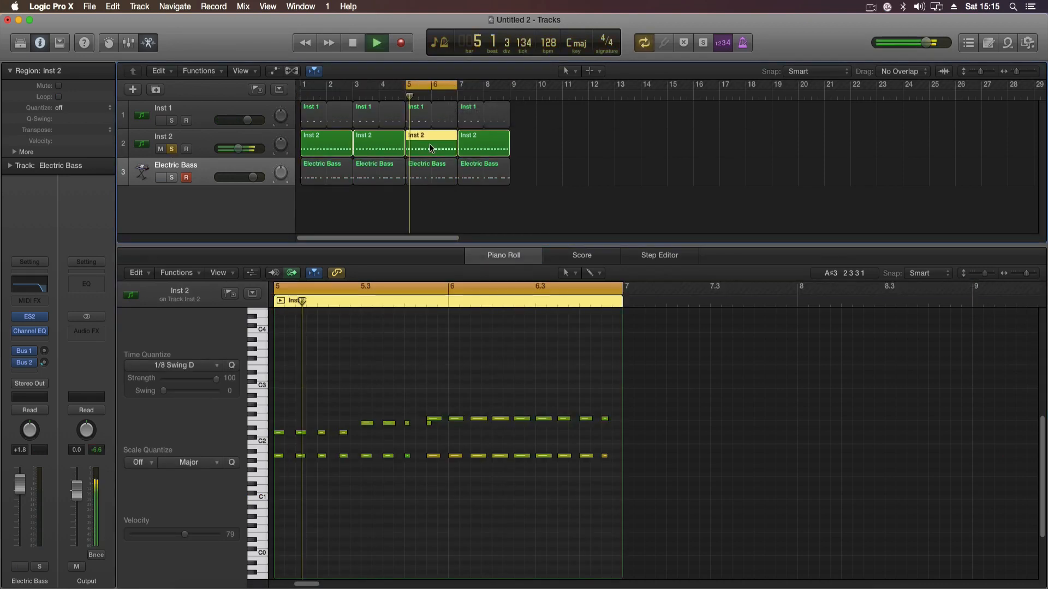
# Open the Inst 2 region at bar 5 and move its lower row of notes down about four semitones, then play it.
pyautogui.doubleClick(430, 148)
pyautogui.doubleClick(427, 141)
pyautogui.press('space')
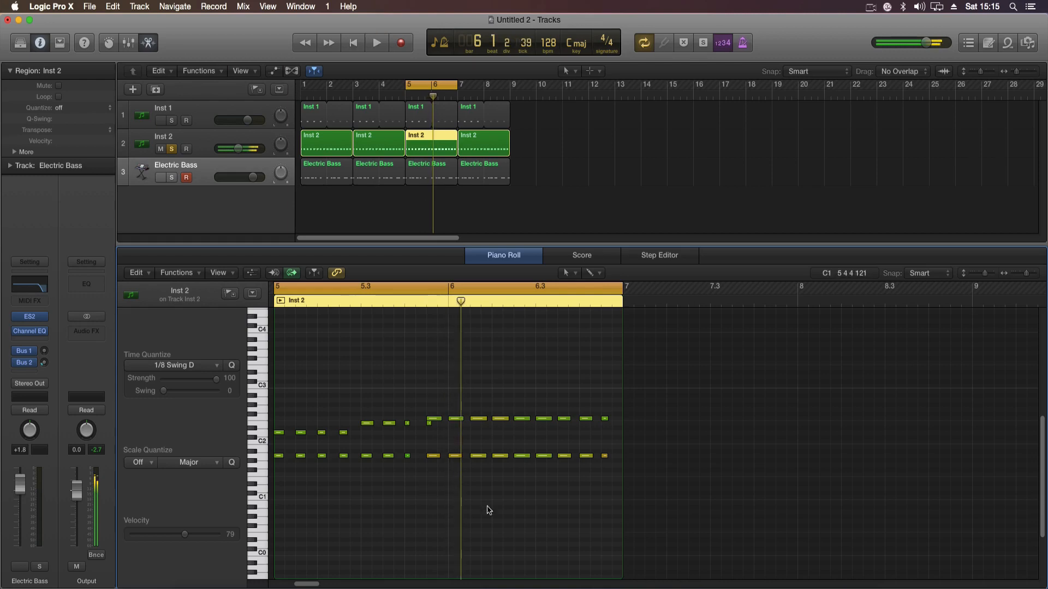
pyautogui.moveTo(457, 478); pyautogui.dragTo(280, 477)
pyautogui.press('space')
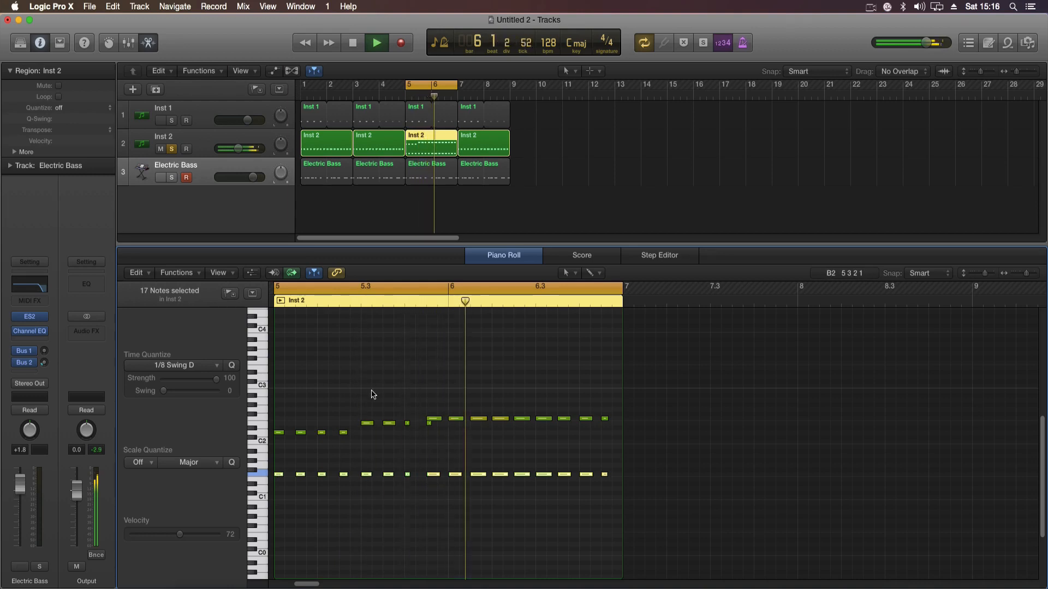
# Replace the Inst 2 region at bar 7 with a copy of the edited region from bar 5.
pyautogui.click(478, 144)
pyautogui.press('Delete')
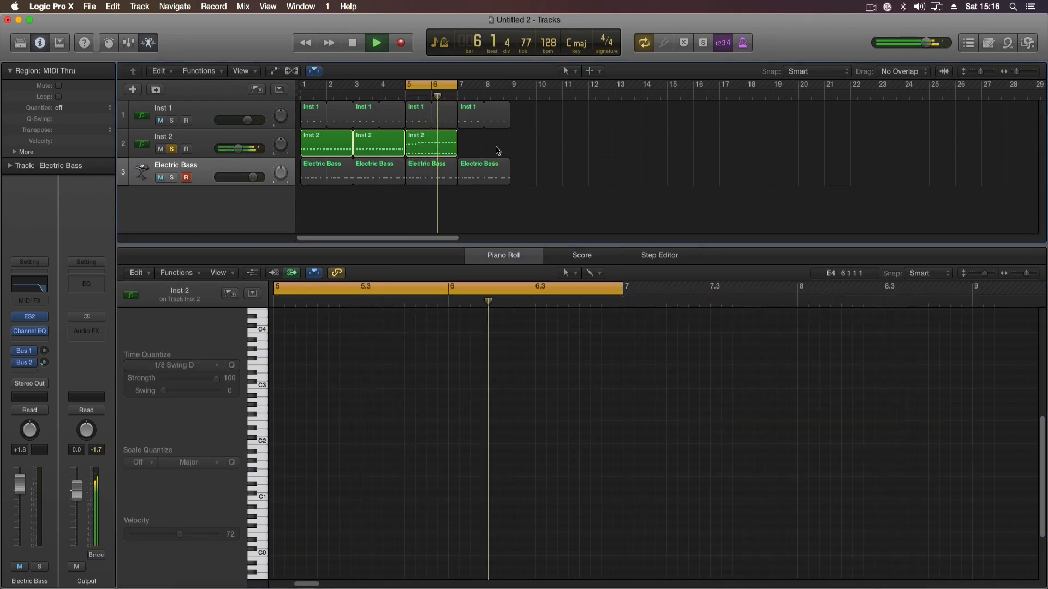
pyautogui.press('space')
pyautogui.click(431, 151)
pyautogui.moveTo(420, 149); pyautogui.dragTo(472, 150)
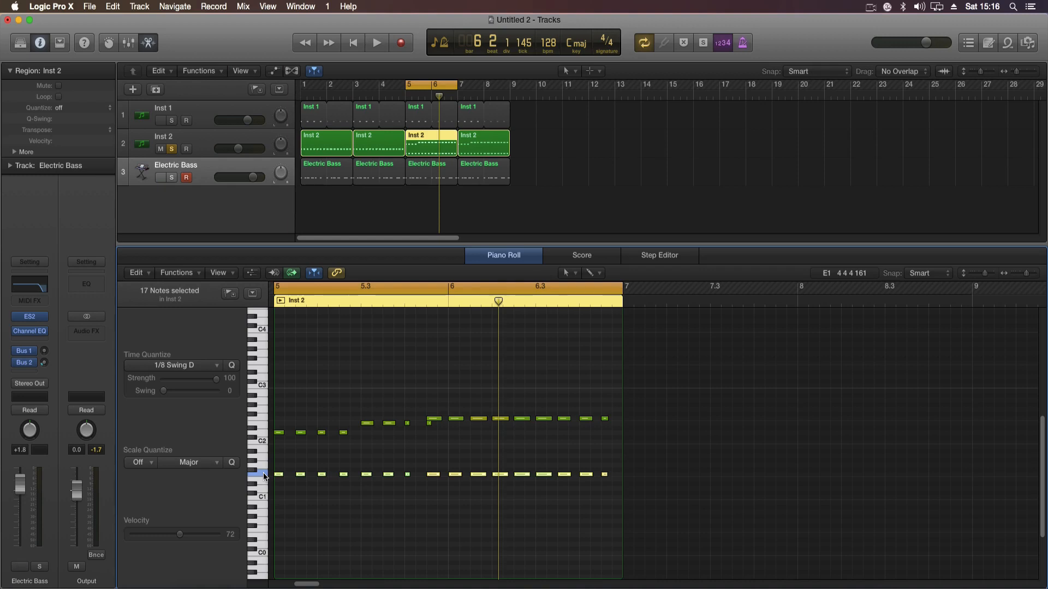
# Close the piano roll, turn off the cycle, clear Inst 2's solo and play the full arrangement from bar 1.
pyautogui.press('e')
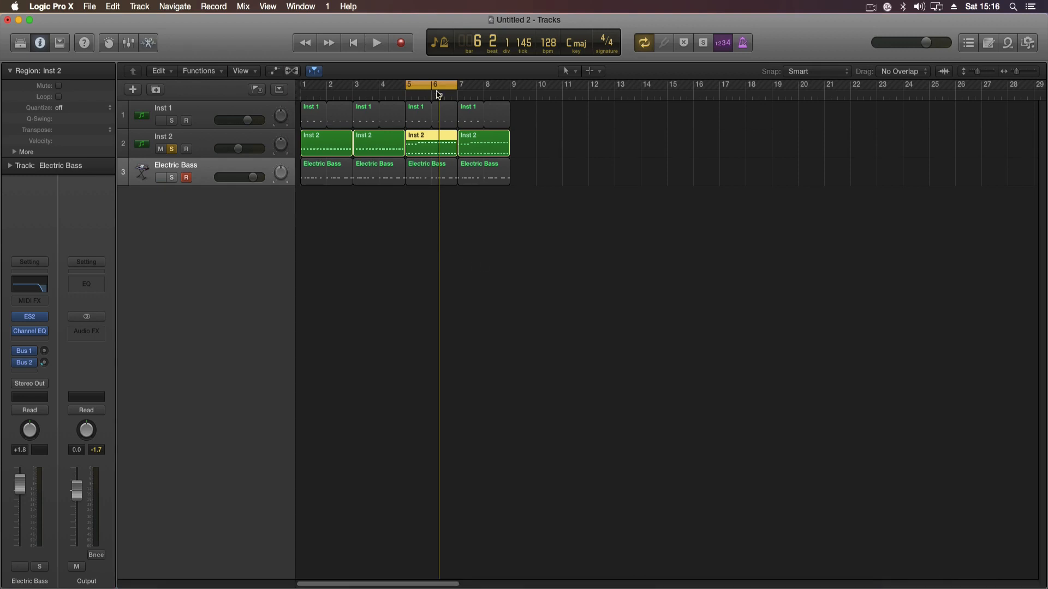
pyautogui.click(300, 87)
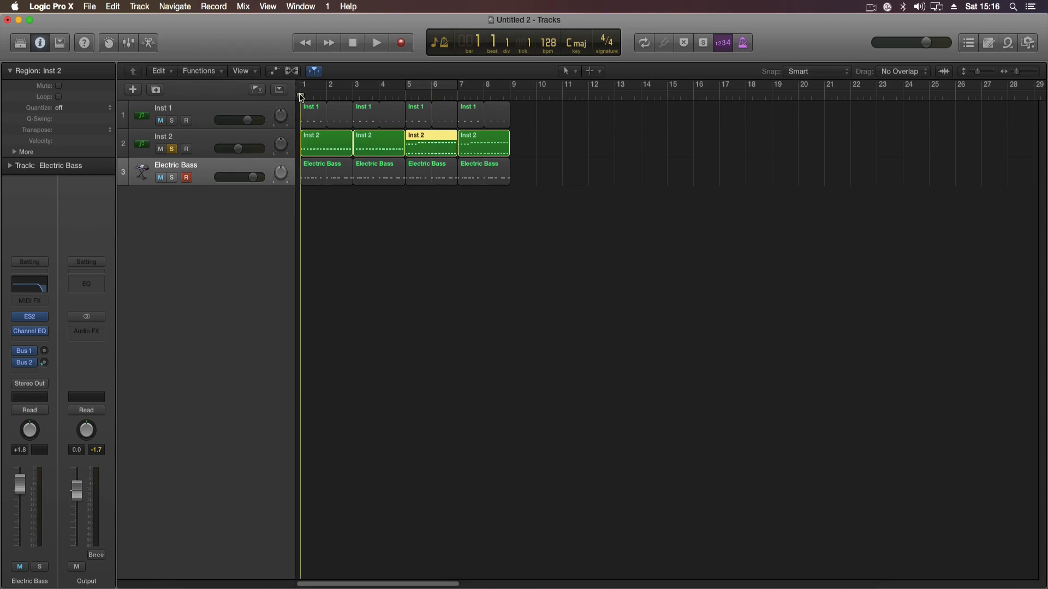
pyautogui.press('space')
pyautogui.click(172, 149)
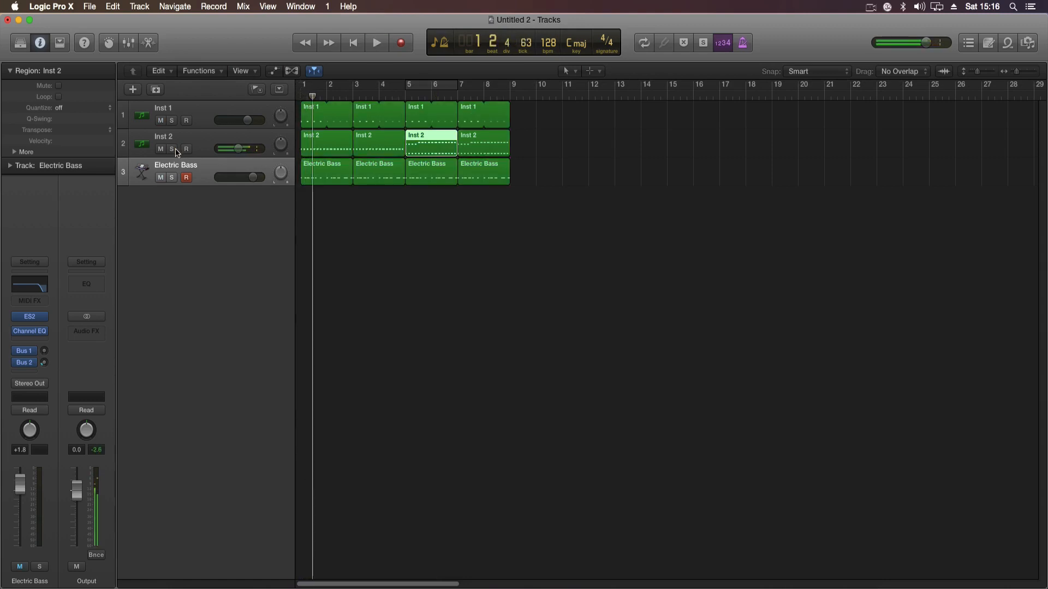
pyautogui.click(302, 98)
pyautogui.press('space')
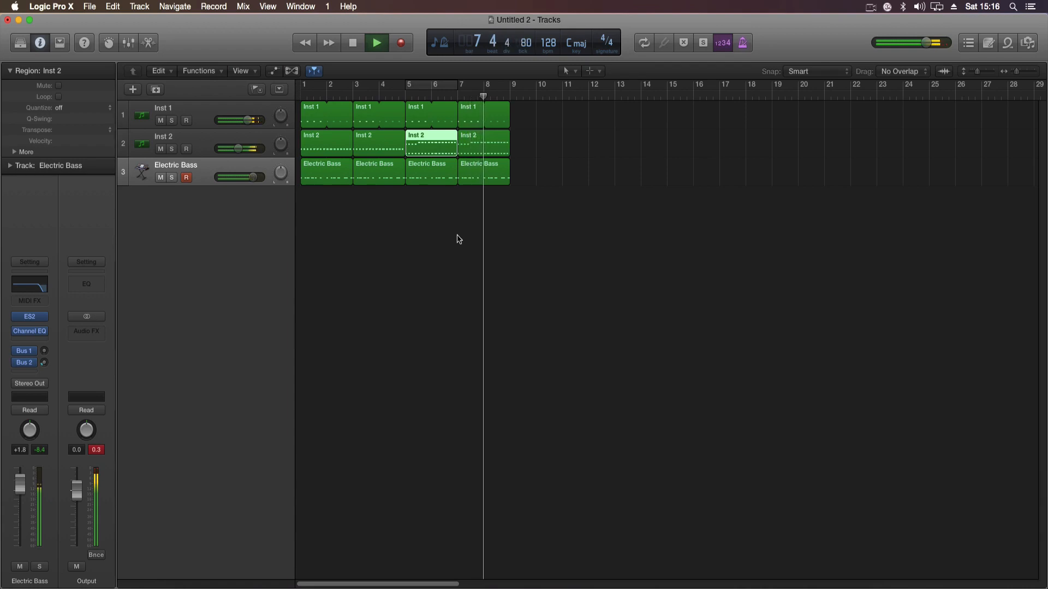
# Cycle the Inst 2 region at bar 5, open its notes, copy the first four D2 notes down to B1 and play them.
pyautogui.press('space')
pyautogui.doubleClick(434, 157)
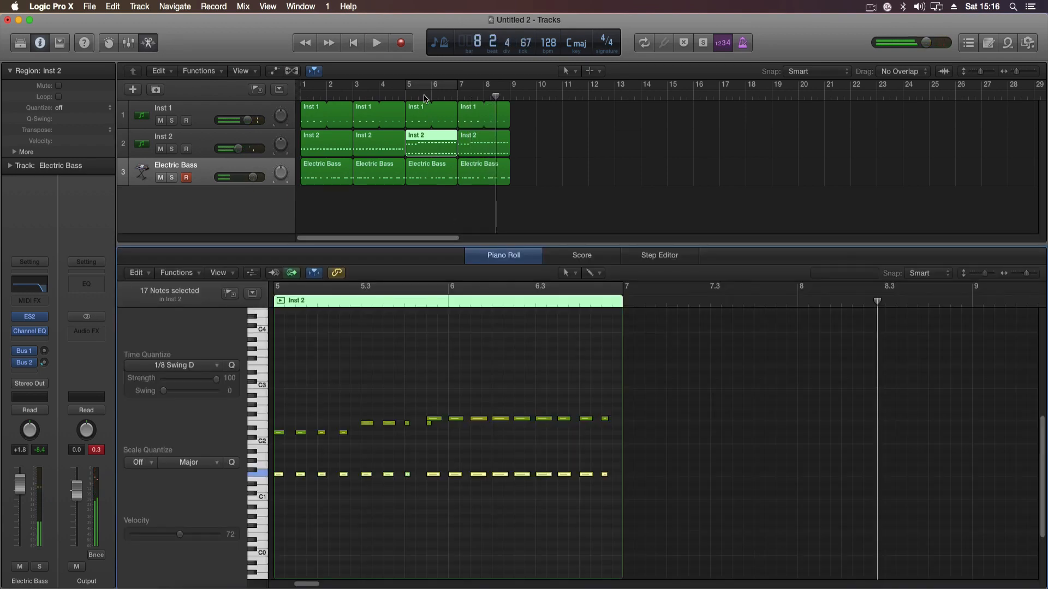
pyautogui.press('super+u')
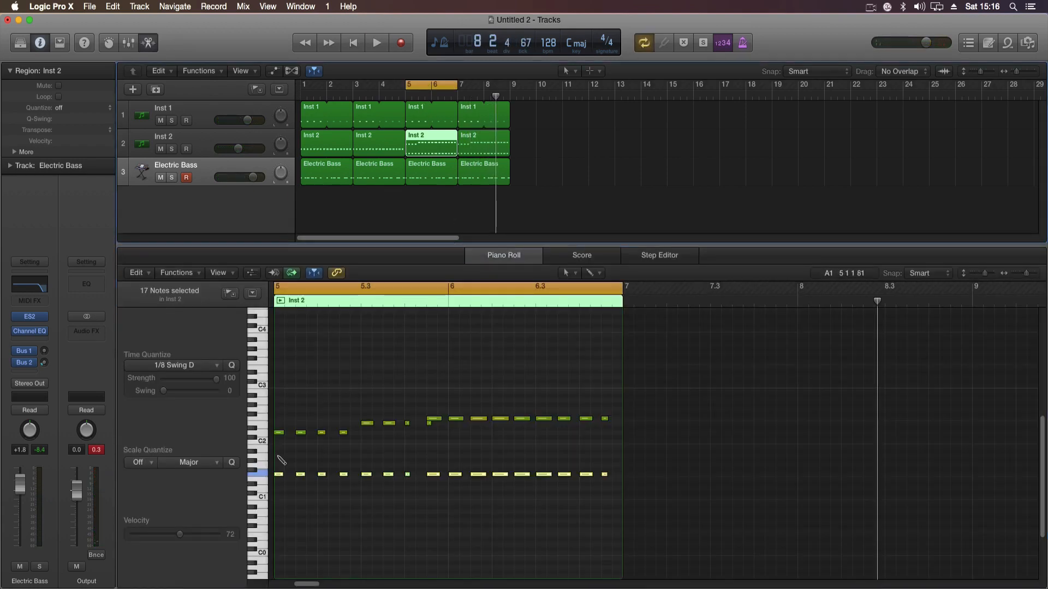
pyautogui.moveTo(278, 451); pyautogui.dragTo(333, 444)
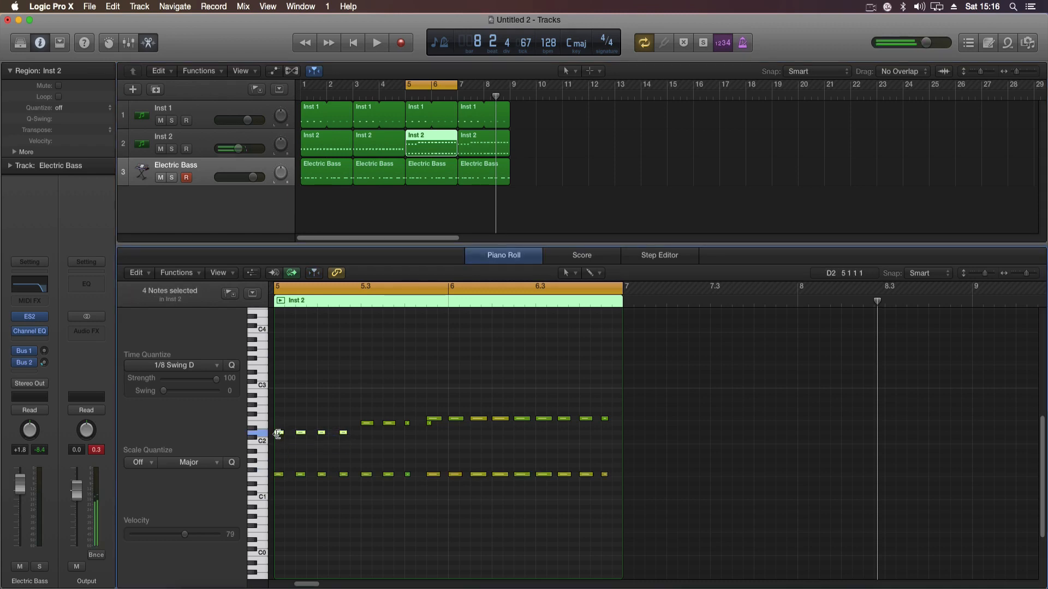
pyautogui.moveTo(279, 438); pyautogui.dragTo(279, 453)
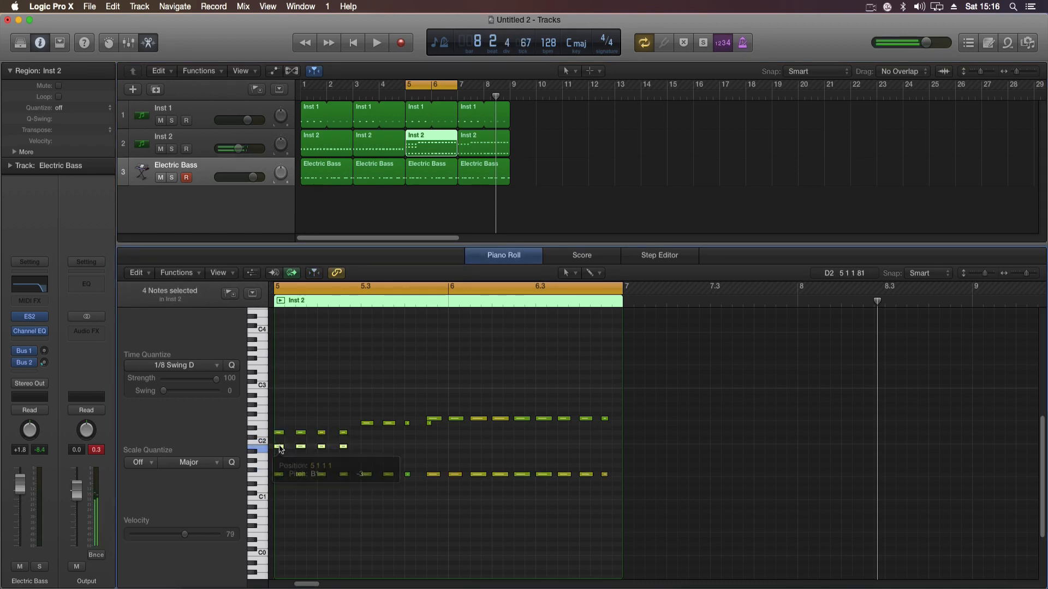
pyautogui.press('space')
pyautogui.press('space')
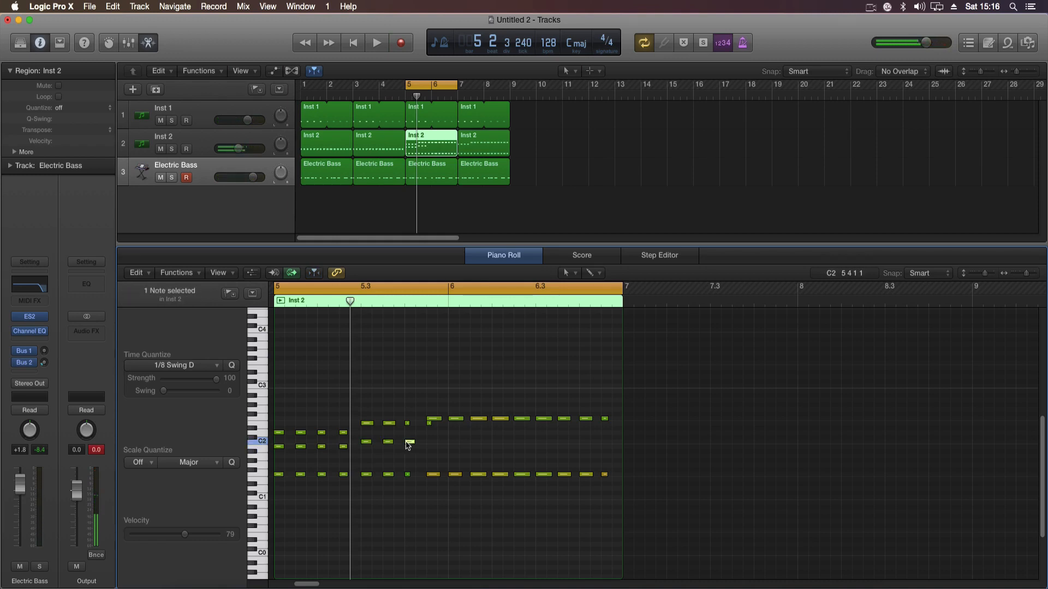
# Try a row of three notes from 5.3 on C2, raise it to D2 and play it, then remove it.
pyautogui.press('space')
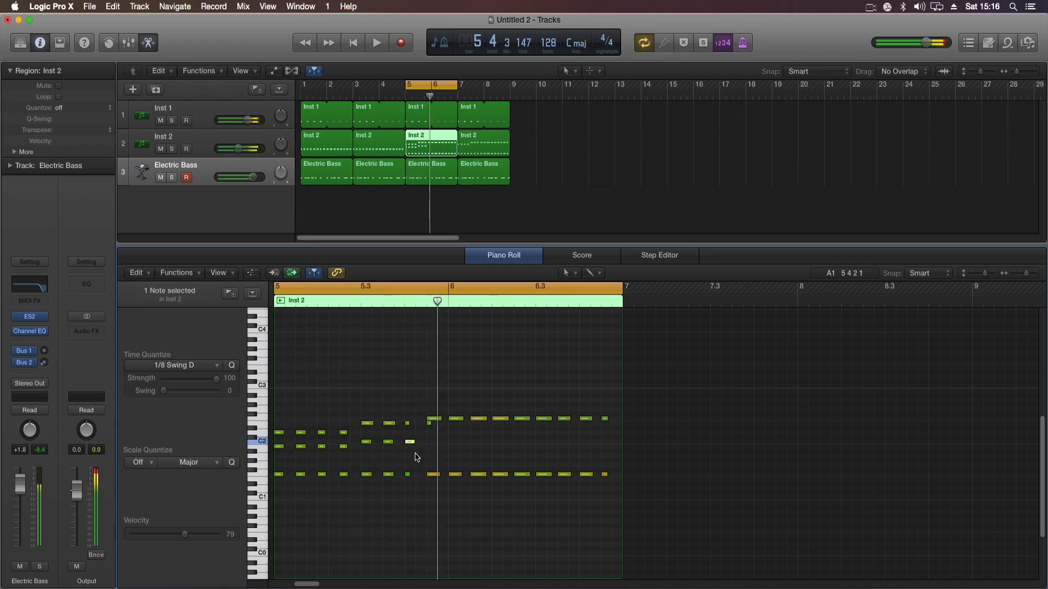
pyautogui.press('space')
pyautogui.moveTo(416, 457); pyautogui.dragTo(366, 433)
pyautogui.press('space')
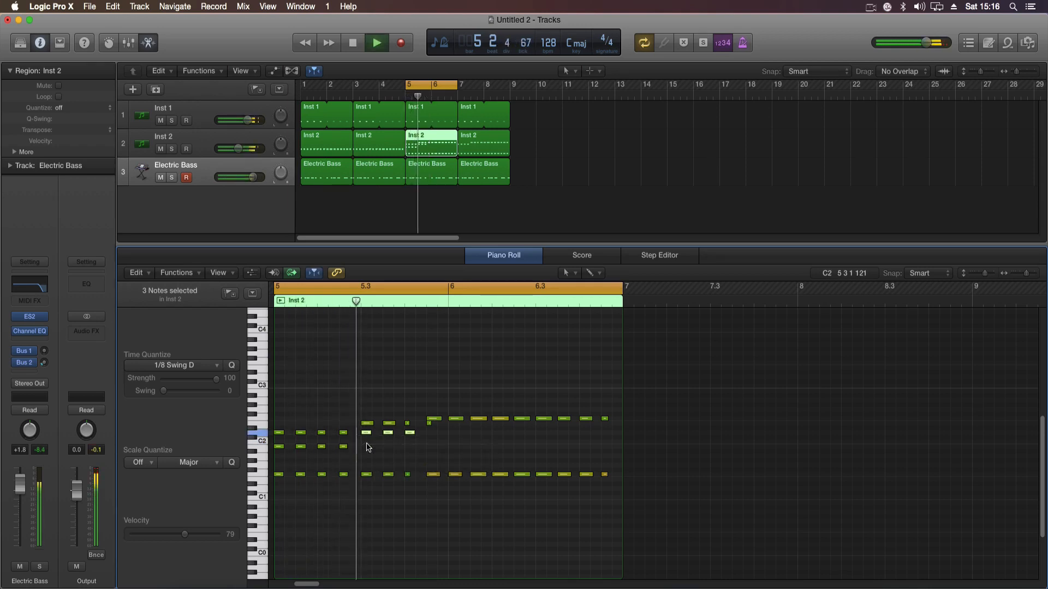
pyautogui.click(427, 447)
pyautogui.press('space')
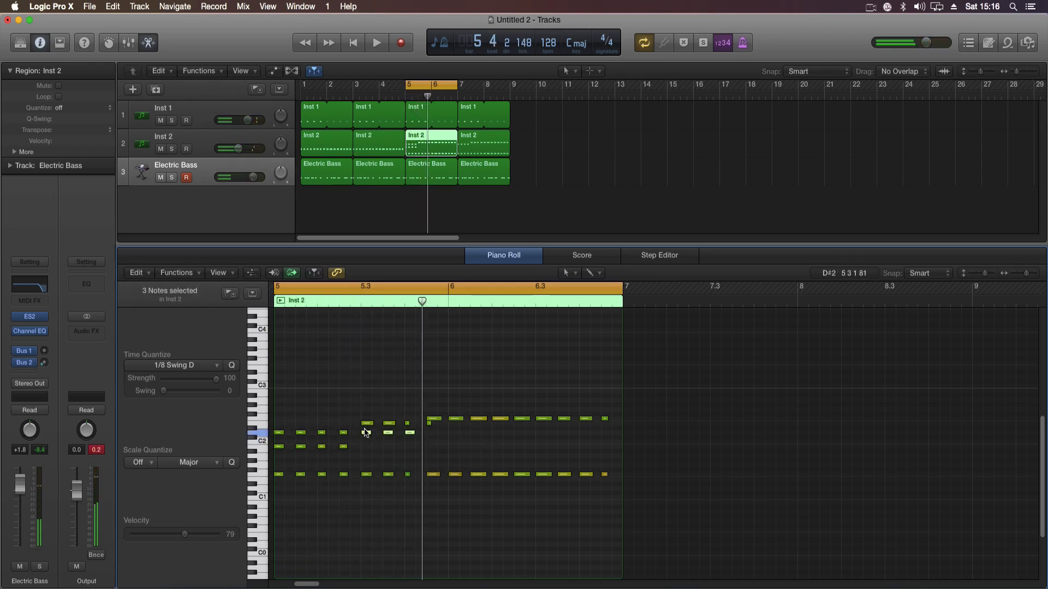
pyautogui.press('Delete')
# Move the four B1 notes at the start of the region down to A1 and play the cycle.
pyautogui.press('space')
pyautogui.press('space')
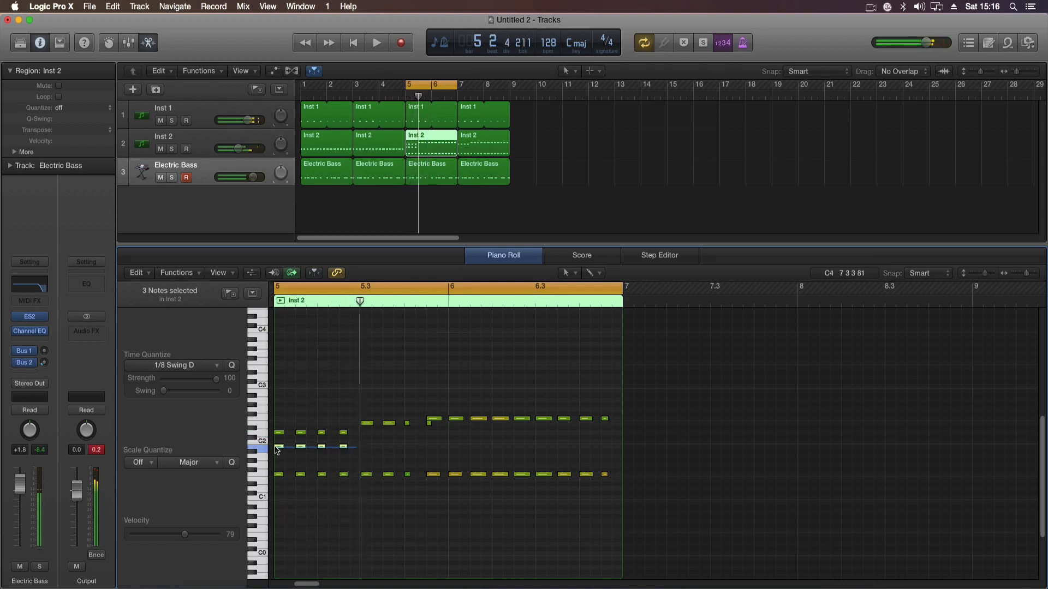
pyautogui.moveTo(275, 449); pyautogui.dragTo(275, 448)
pyautogui.moveTo(275, 447); pyautogui.dragTo(281, 460)
pyautogui.press('space')
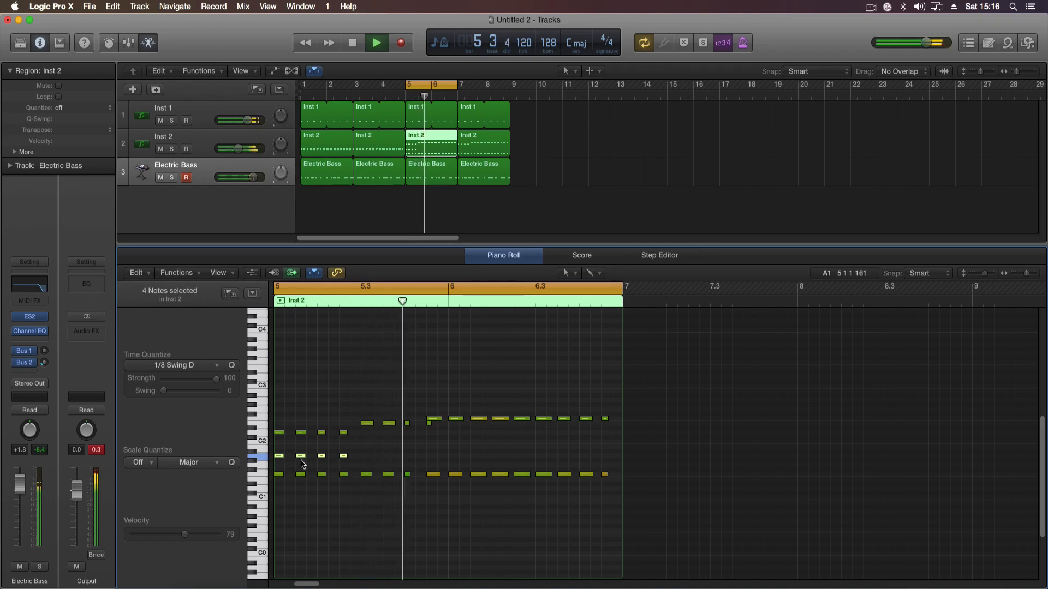
# Add three notes on G1 from 5.3, raise them together to A1 and play the cycle.
pyautogui.press('space')
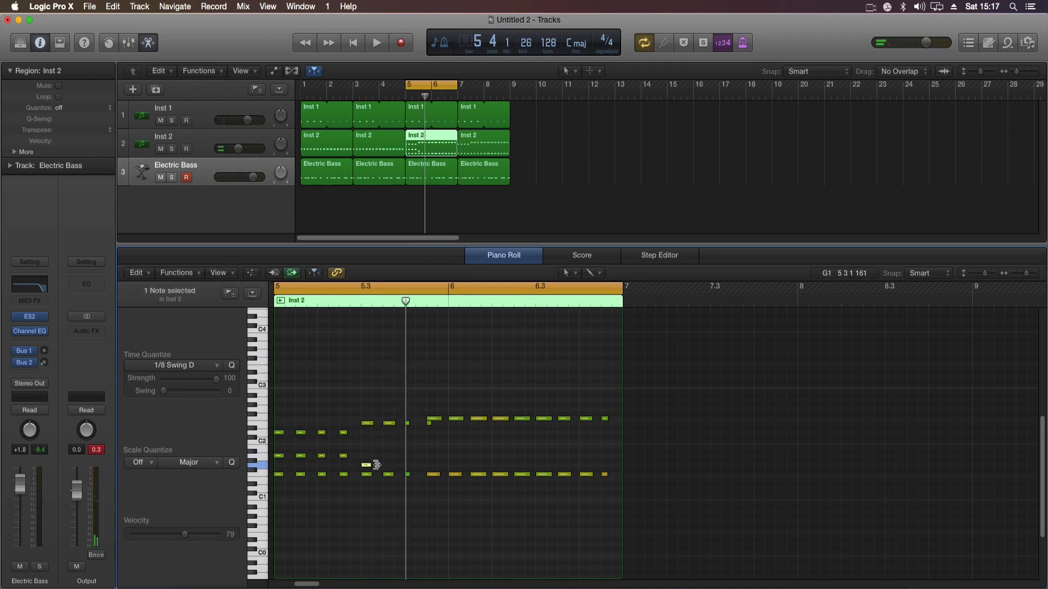
pyautogui.click(413, 470)
pyautogui.press('space')
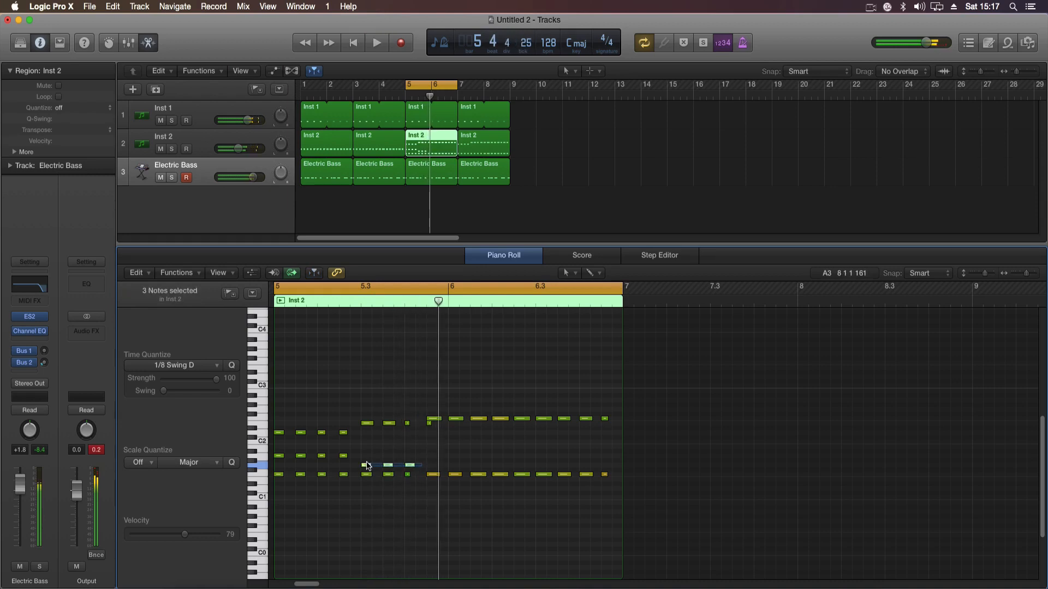
pyautogui.moveTo(367, 465); pyautogui.dragTo(367, 460)
pyautogui.press('space')
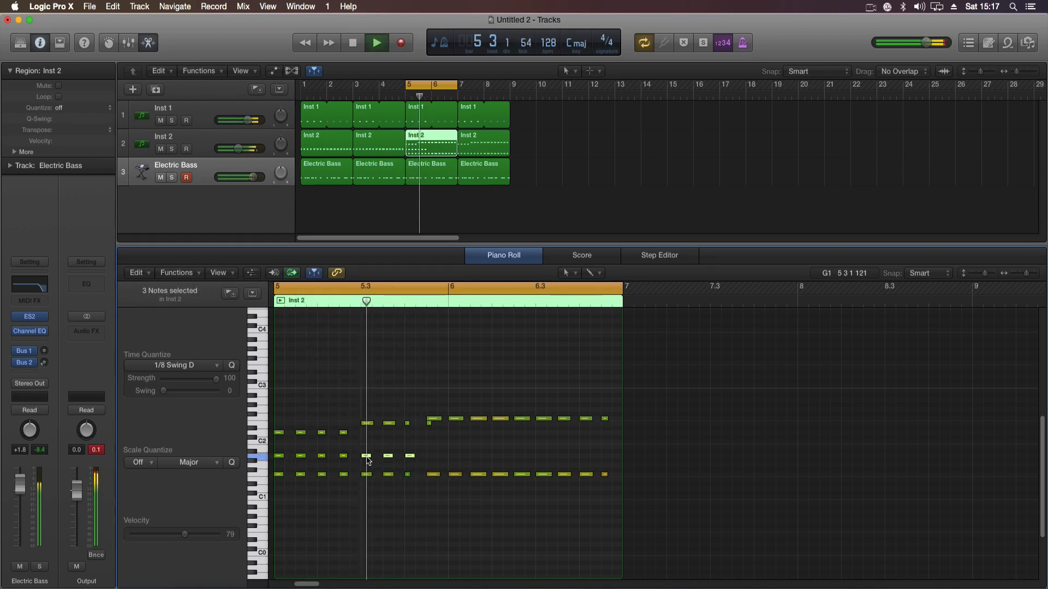
# Delete the short stray note just below the start of the F2 row before bar 6 and play the cycle.
pyautogui.press('space')
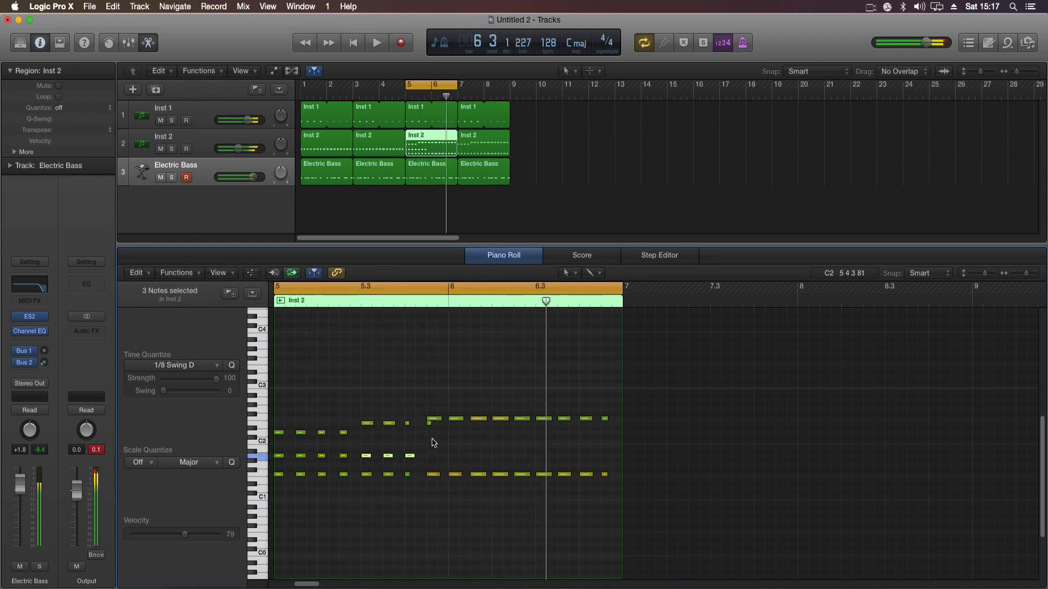
pyautogui.press('space')
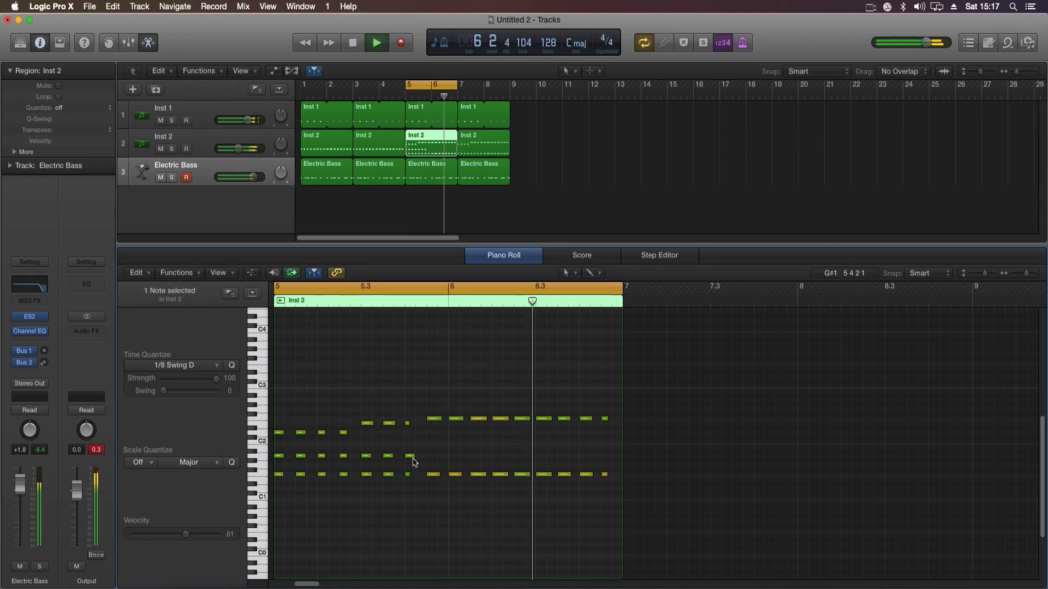
pyautogui.press('space')
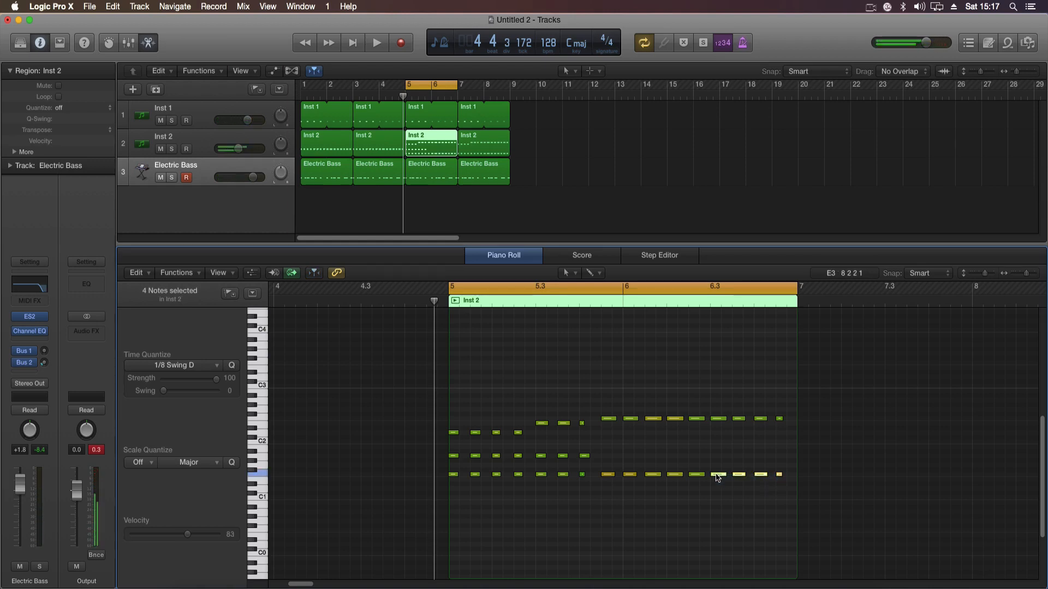
# Move the last four notes of the lower row from 6.3 down three semitones to D1, then play the cycle.
pyautogui.moveTo(717, 478); pyautogui.dragTo(717, 490)
pyautogui.press('space')
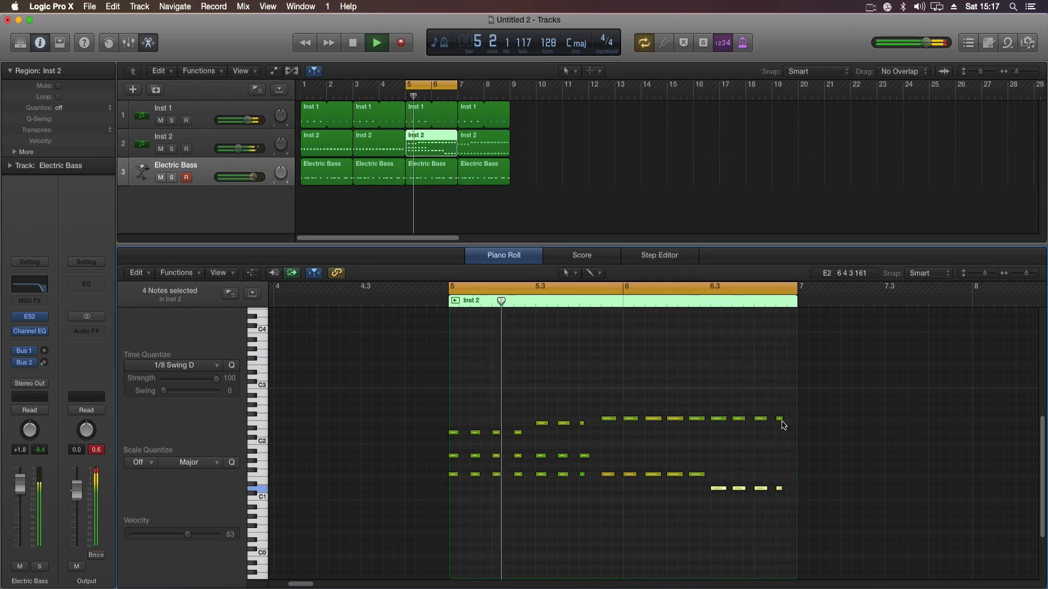
pyautogui.press('space')
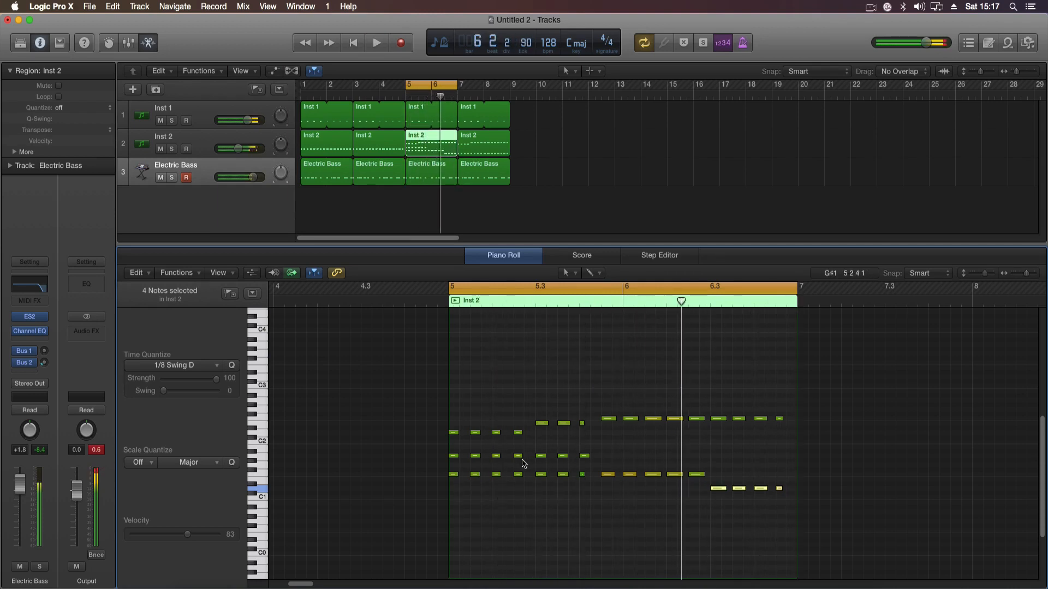
pyautogui.moveTo(455, 459); pyautogui.dragTo(454, 460)
pyautogui.press('space')
pyautogui.press('space')
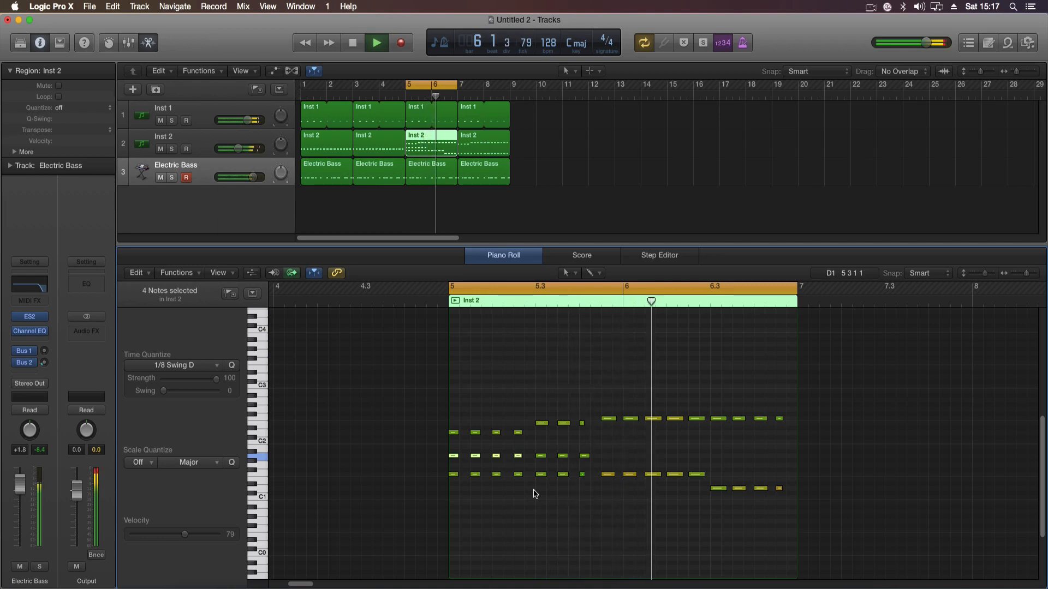
# Raise the first of the four D1 notes back to F1, stop playback, close the piano roll and turn off the cycle.
pyautogui.moveTo(719, 489); pyautogui.dragTo(718, 478)
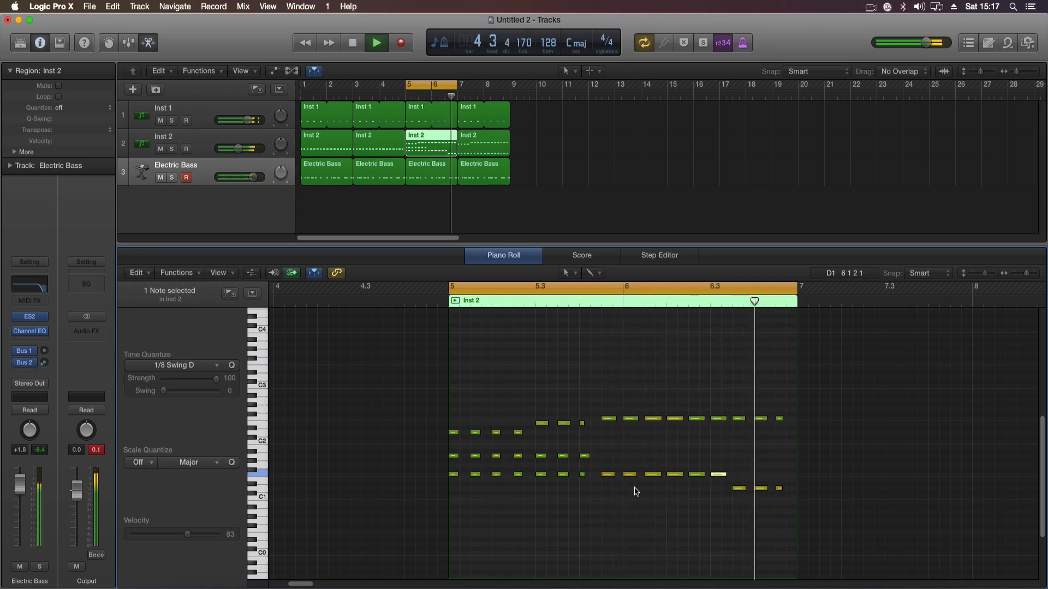
pyautogui.press('space')
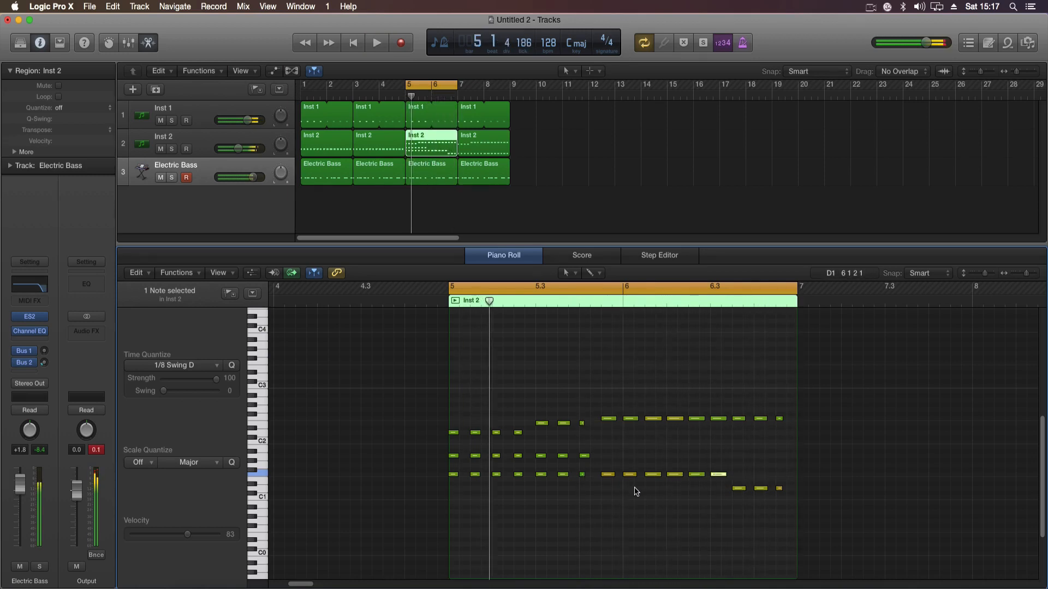
pyautogui.click(496, 260)
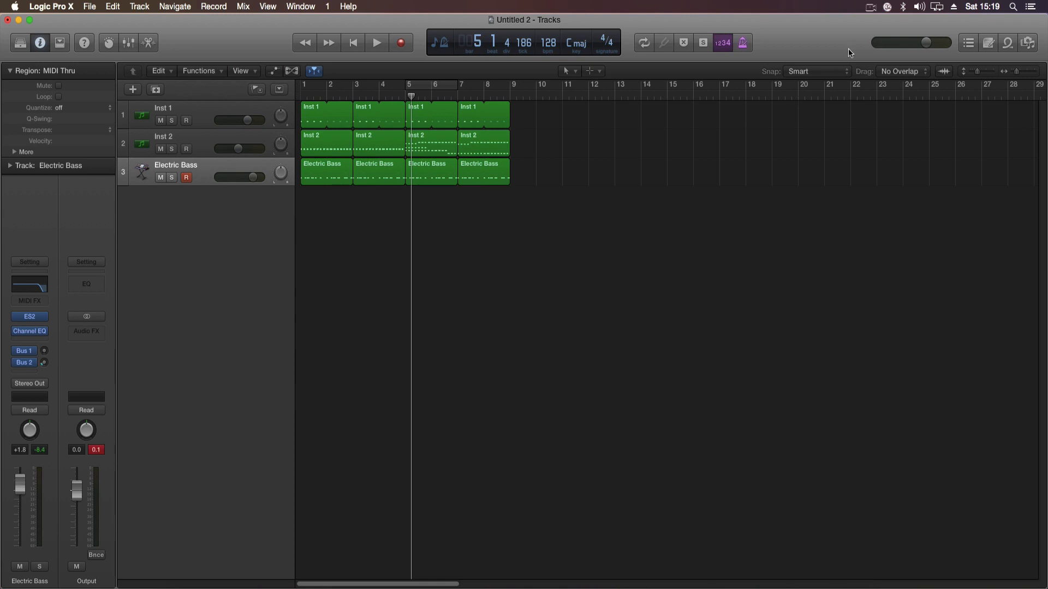
pyautogui.click(871, 7)
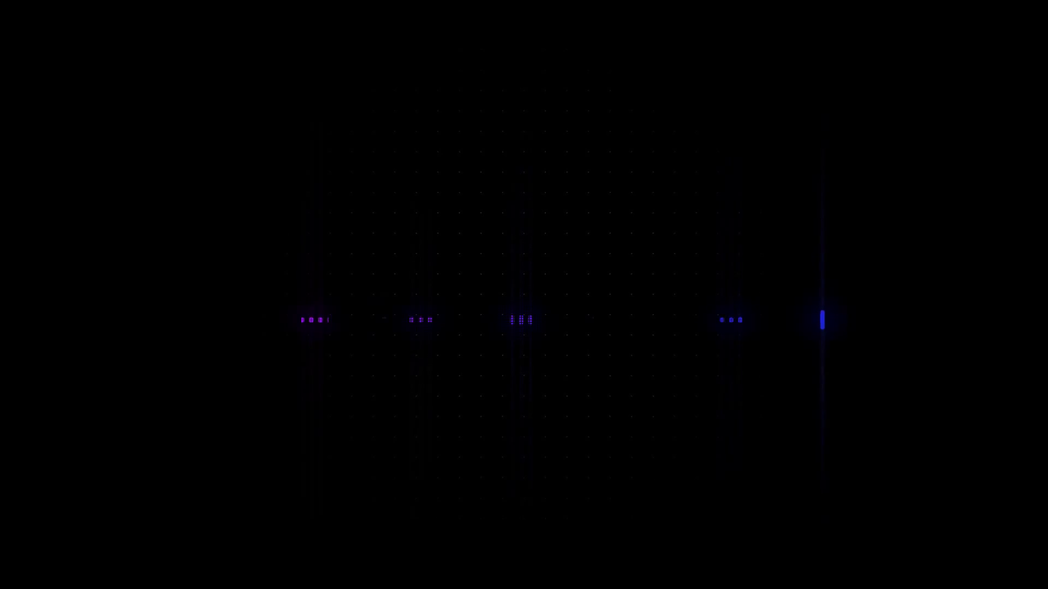